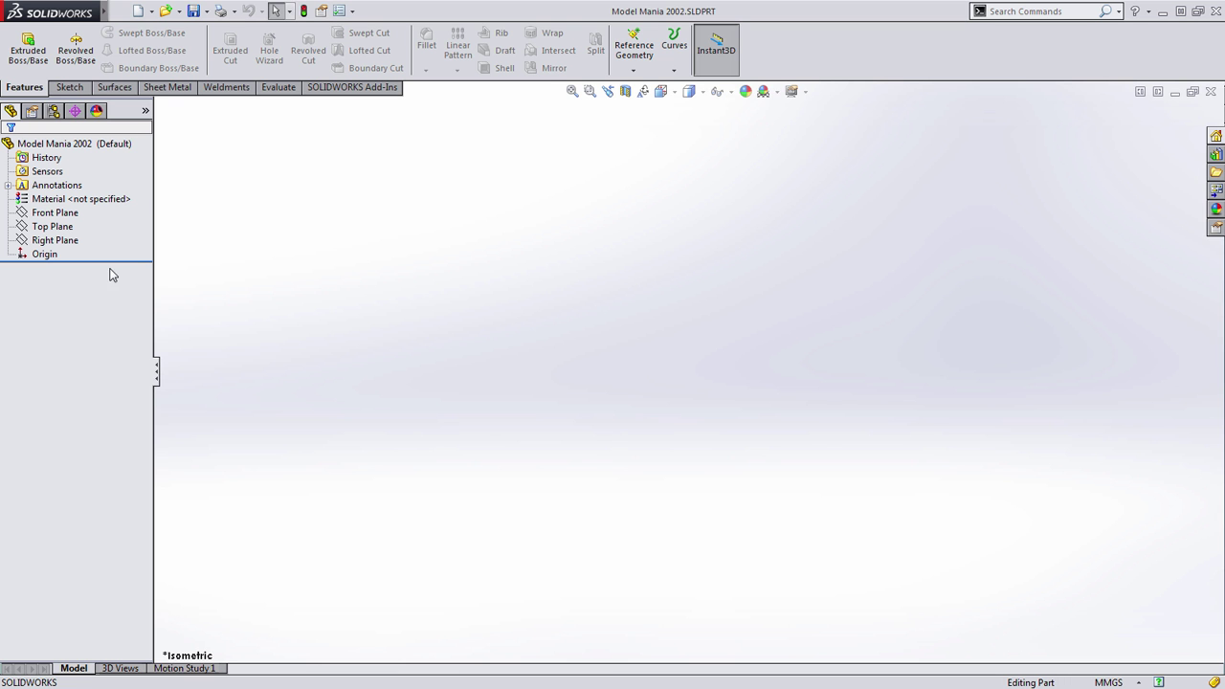
Step: Start a sketch on the Right Plane and draw a 70 mm diameter circle centred on the origin
left_click(54, 240)
left_click(76, 214)
key("s")
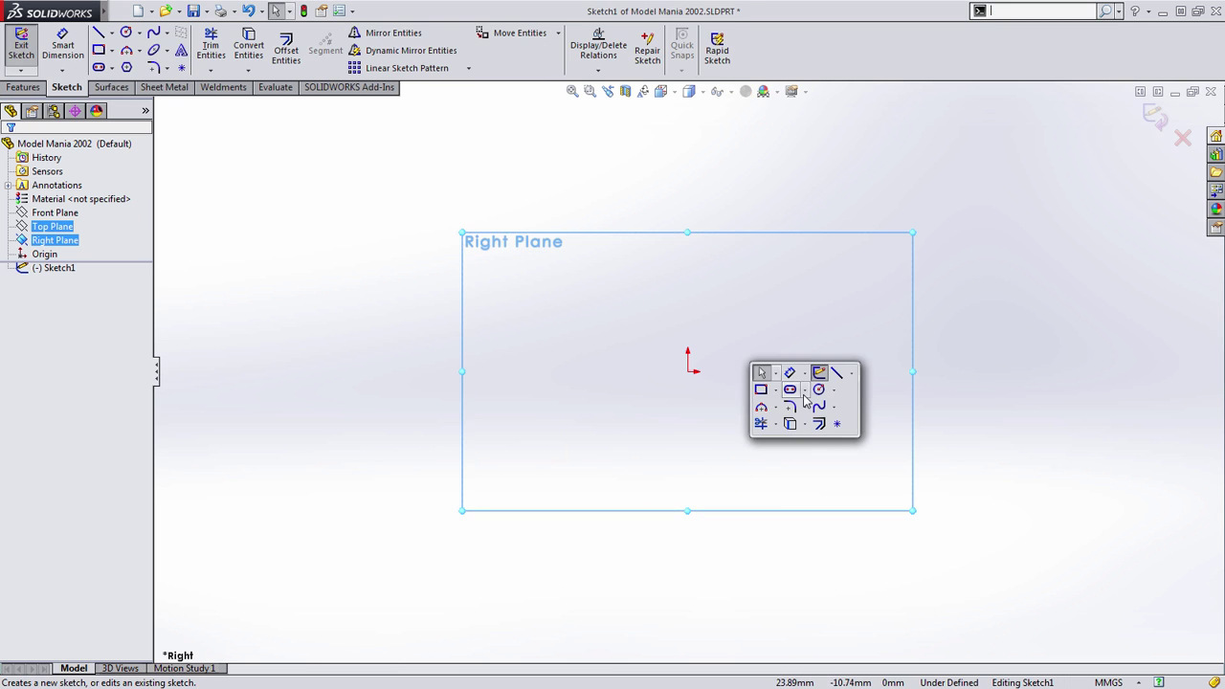
left_click(819, 389)
left_click(688, 371)
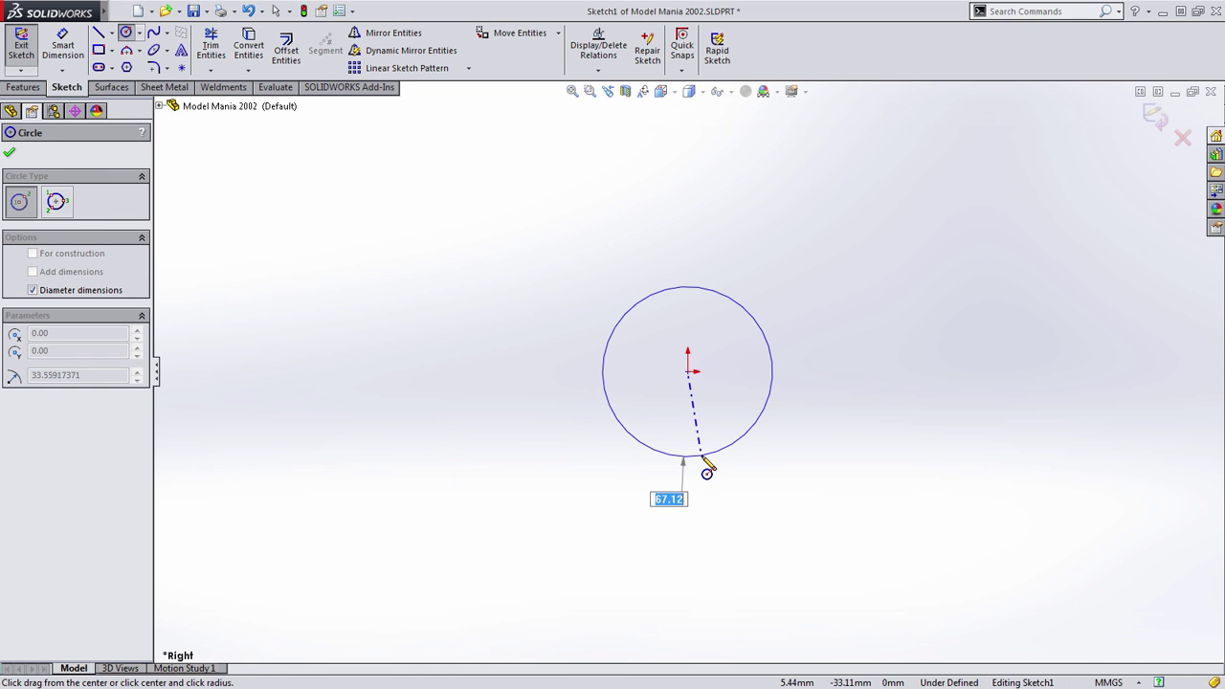
type("70")
key("Return")
key("Escape")
scroll(624, 313, "down", 2)
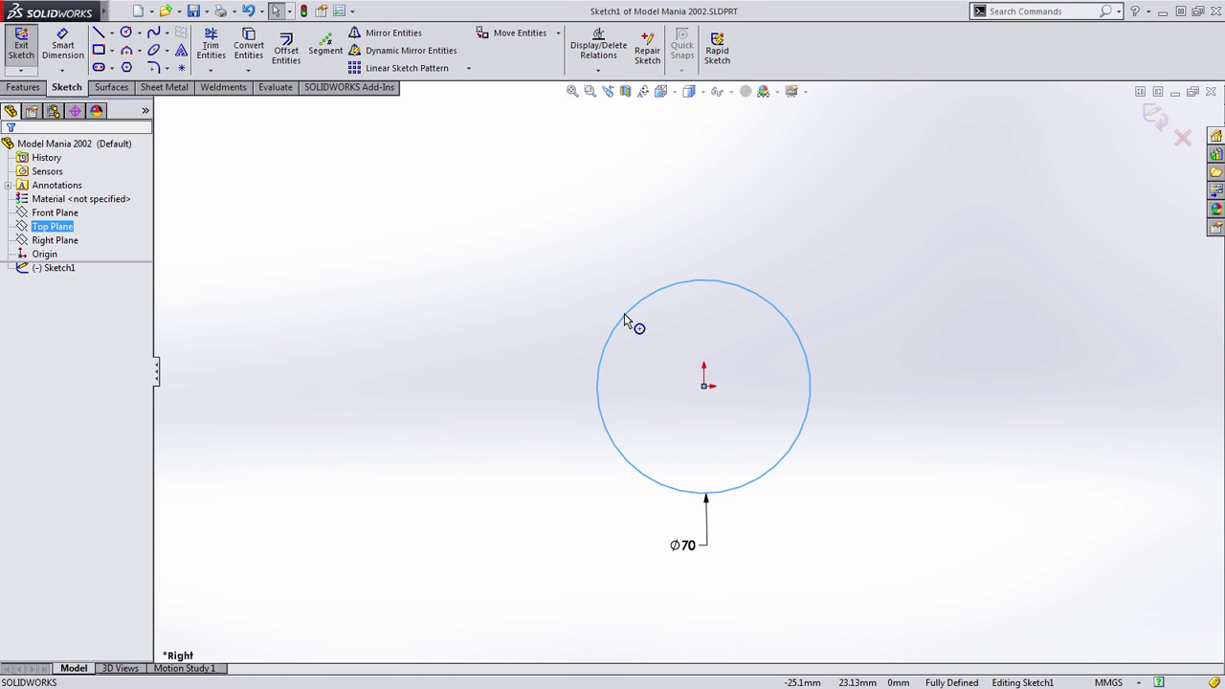
Step: Offset the 70 mm circle outward by 7 mm
key("s")
left_click(697, 378)
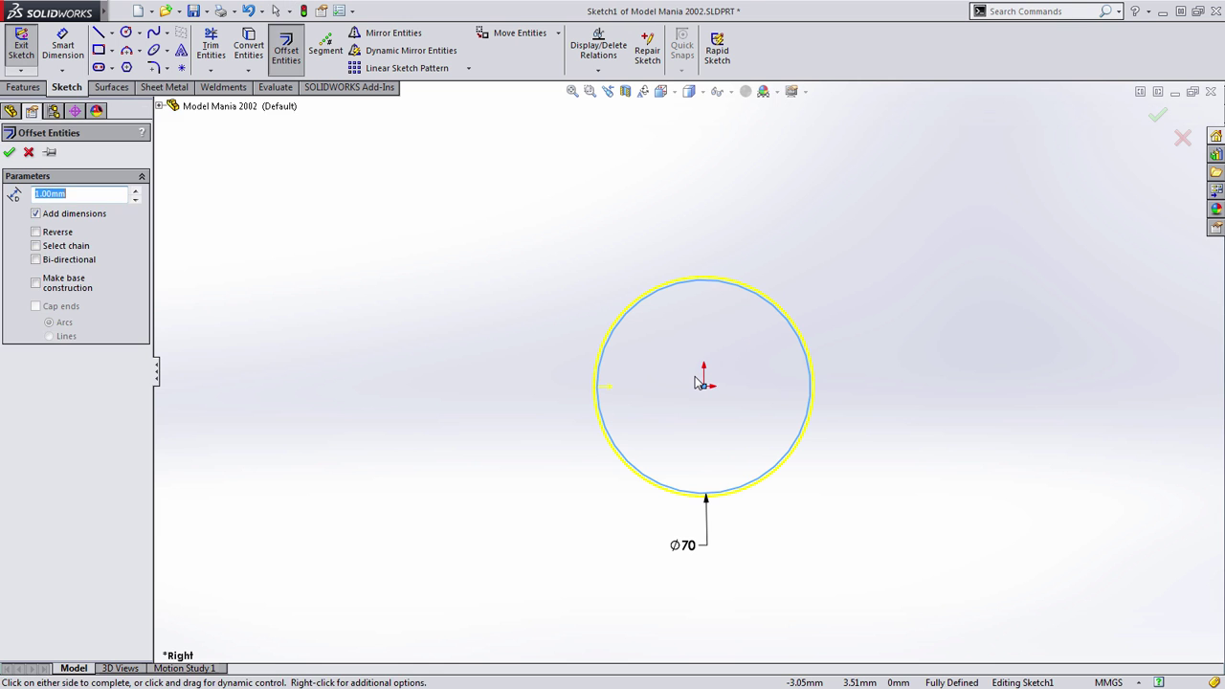
type("7")
key("Return")
scroll(579, 380, "up", 2)
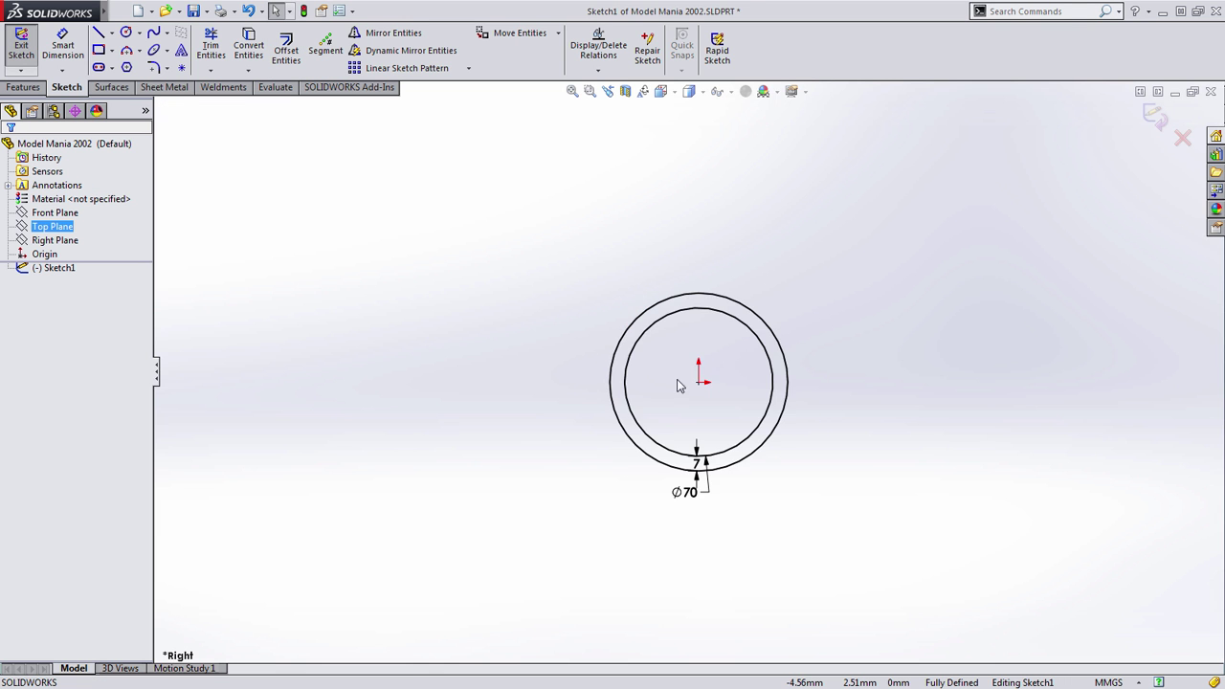
Step: Sketch connected lines: about 115 mm tangent to the outer circle, about 18 mm vertically down, and horizontal across to the outer circle's far edge
scroll(496, 375, "down", 1)
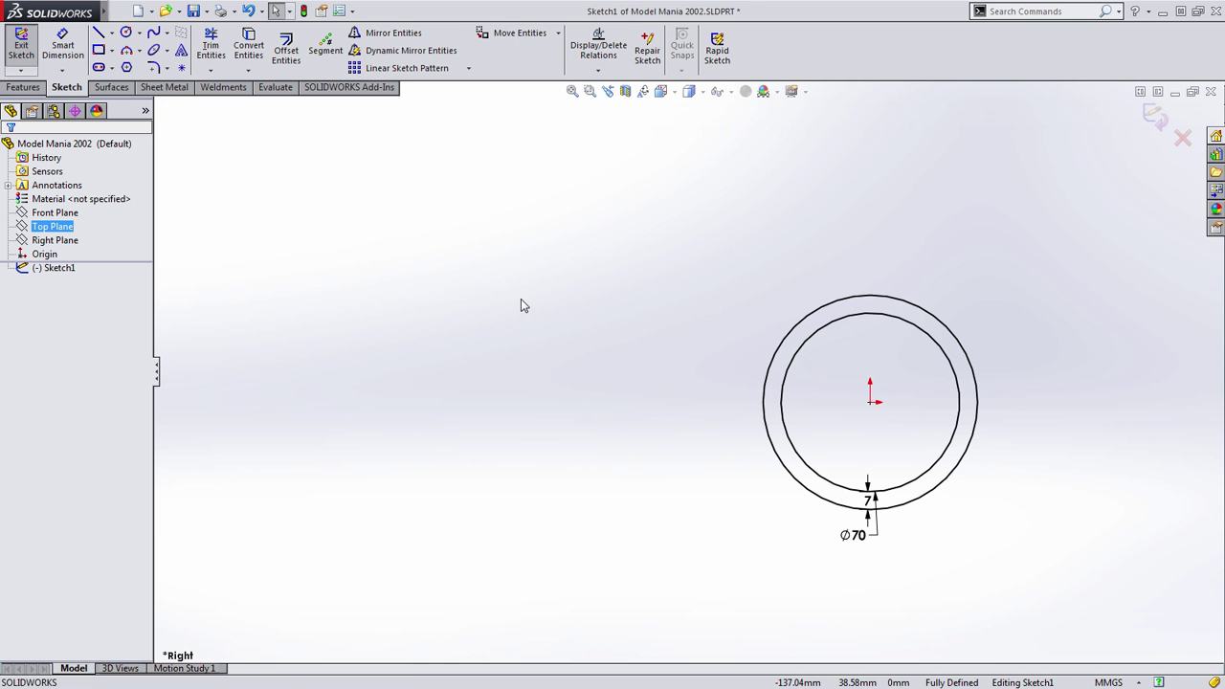
key("s")
left_click(586, 321)
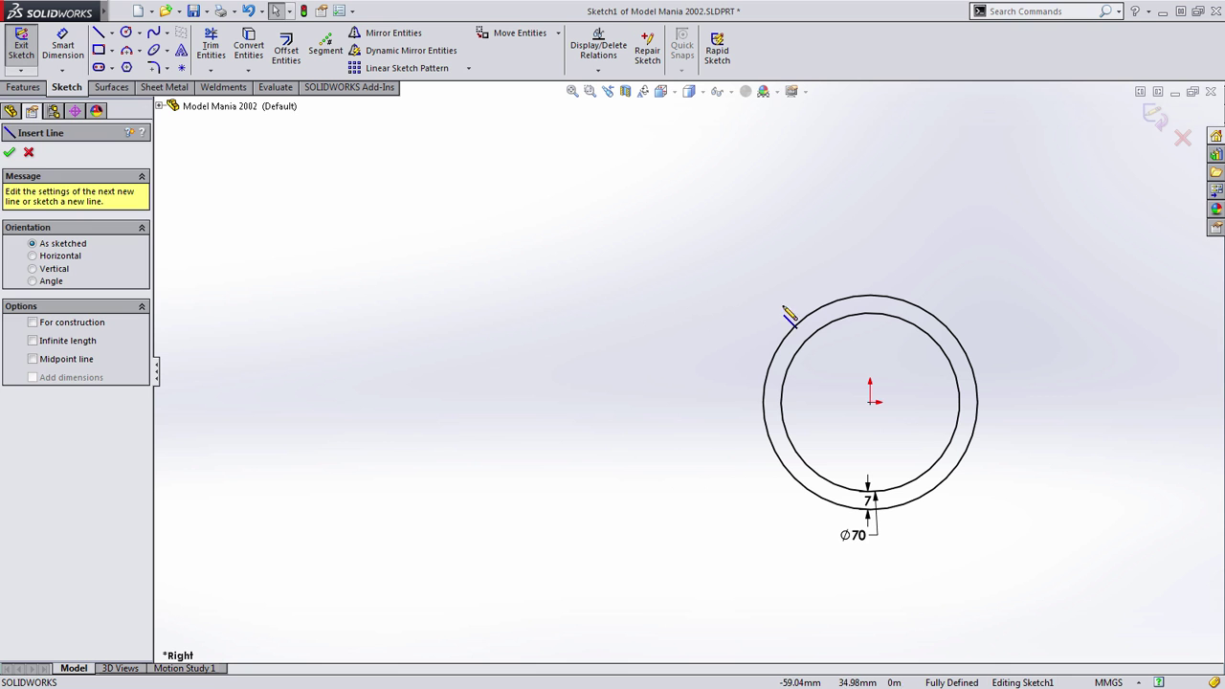
left_click(869, 297)
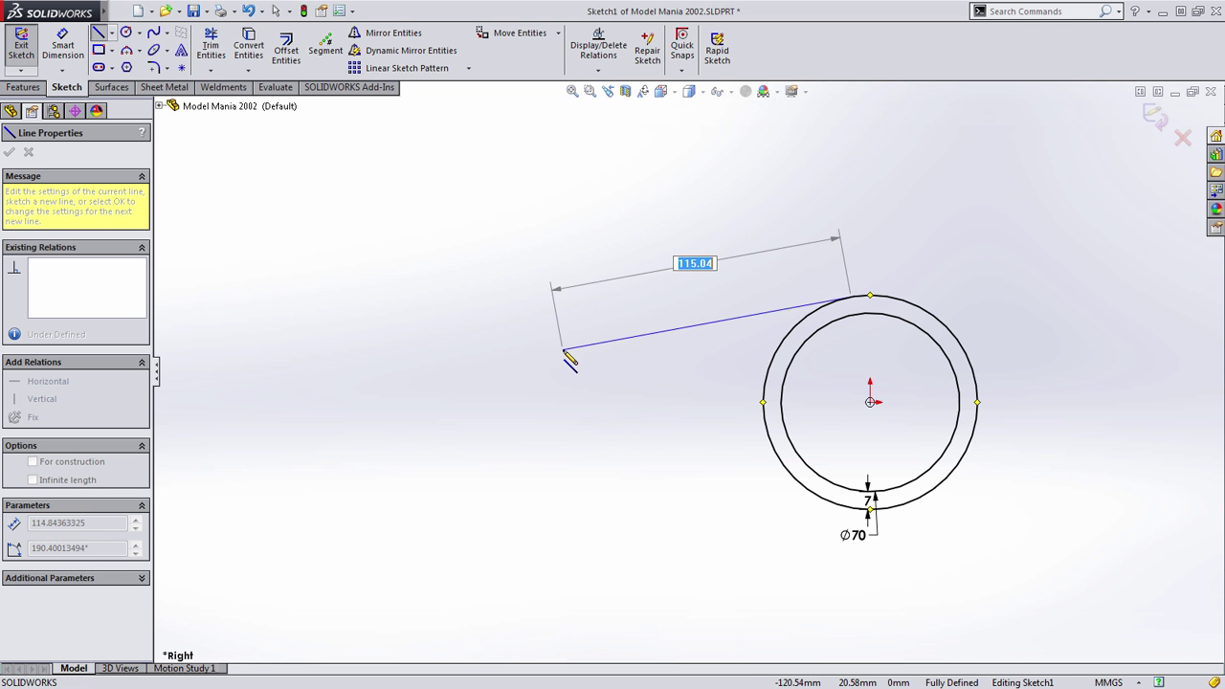
left_click(563, 353)
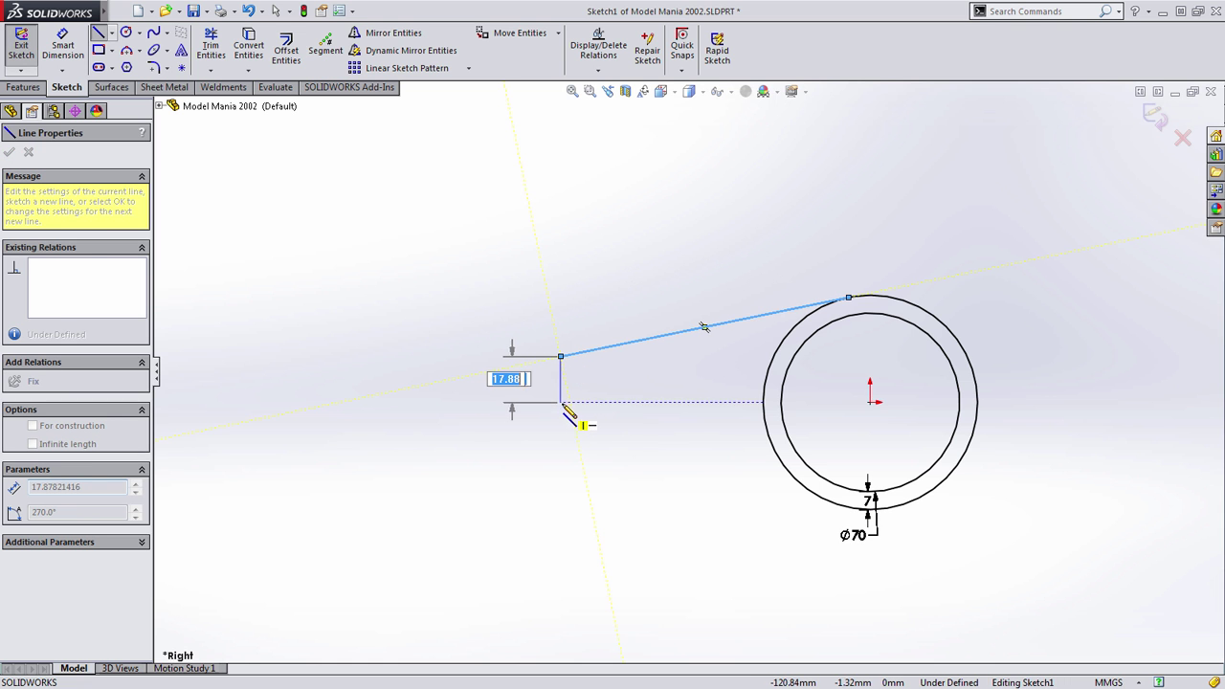
left_click(562, 402)
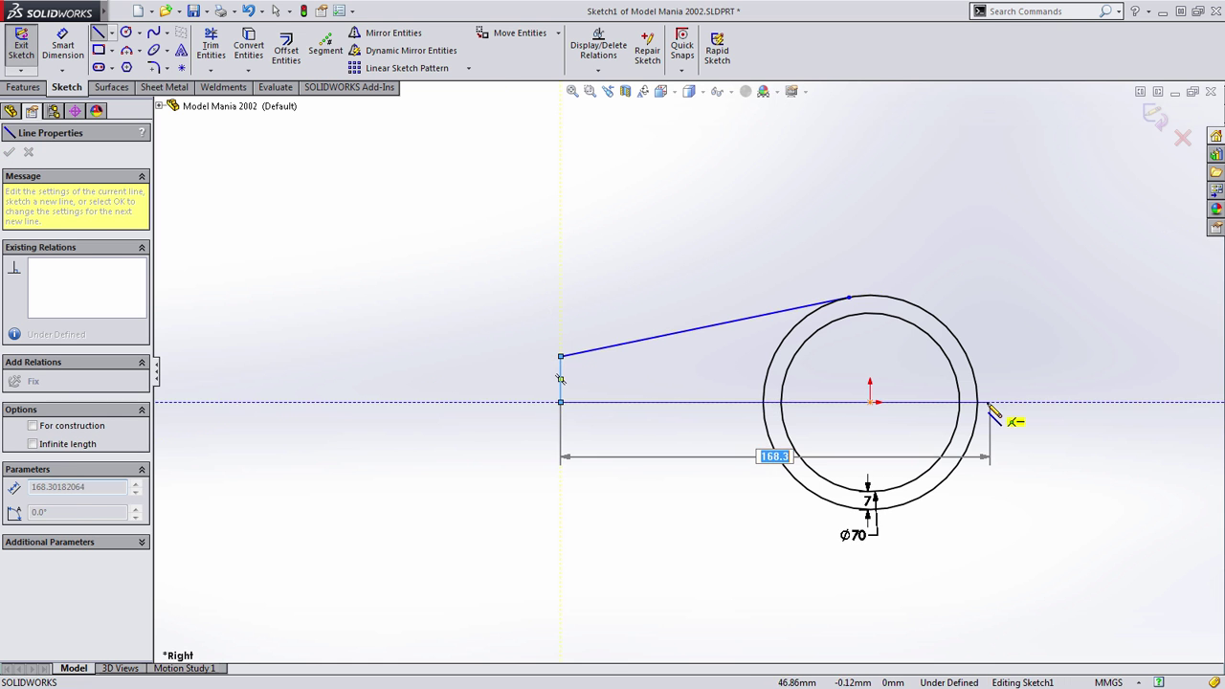
left_click(987, 404)
key("Escape")
Step: Trim the outer circle's lower and left arcs, the inner circle's lower half and the horizontal line inside the inner circle
scroll(785, 426, "down", 3)
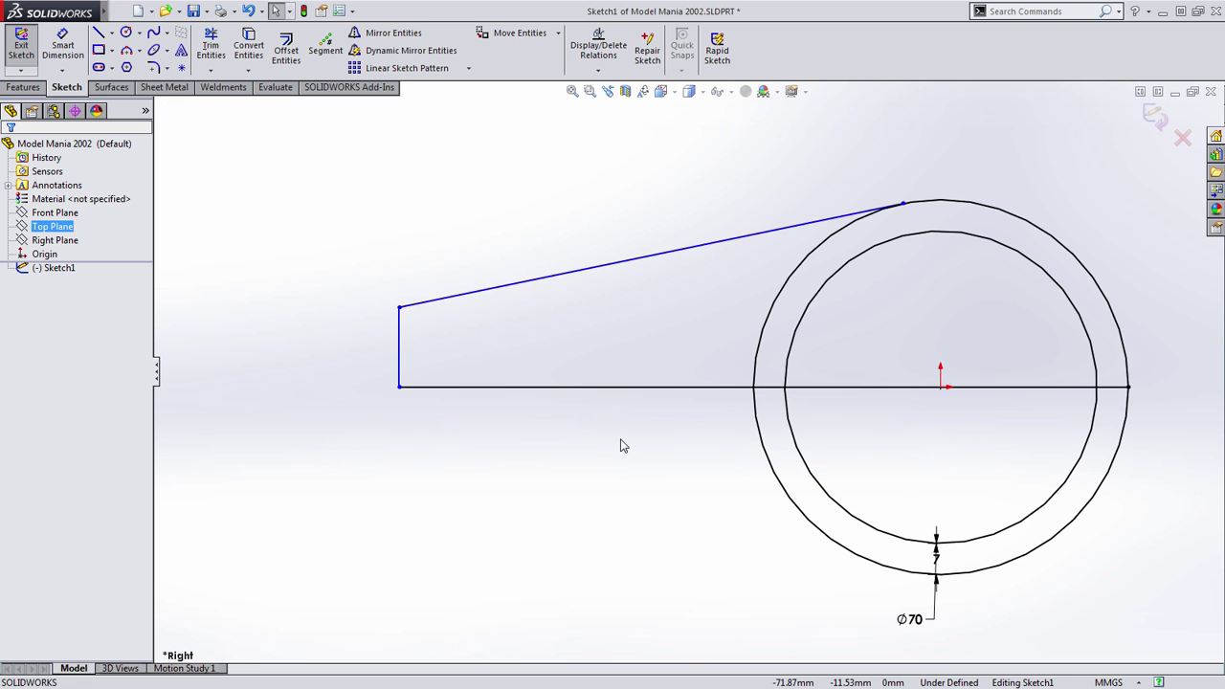
scroll(621, 445, "up", 1)
middle_click_drag(621, 445, 643, 470, "ctrl")
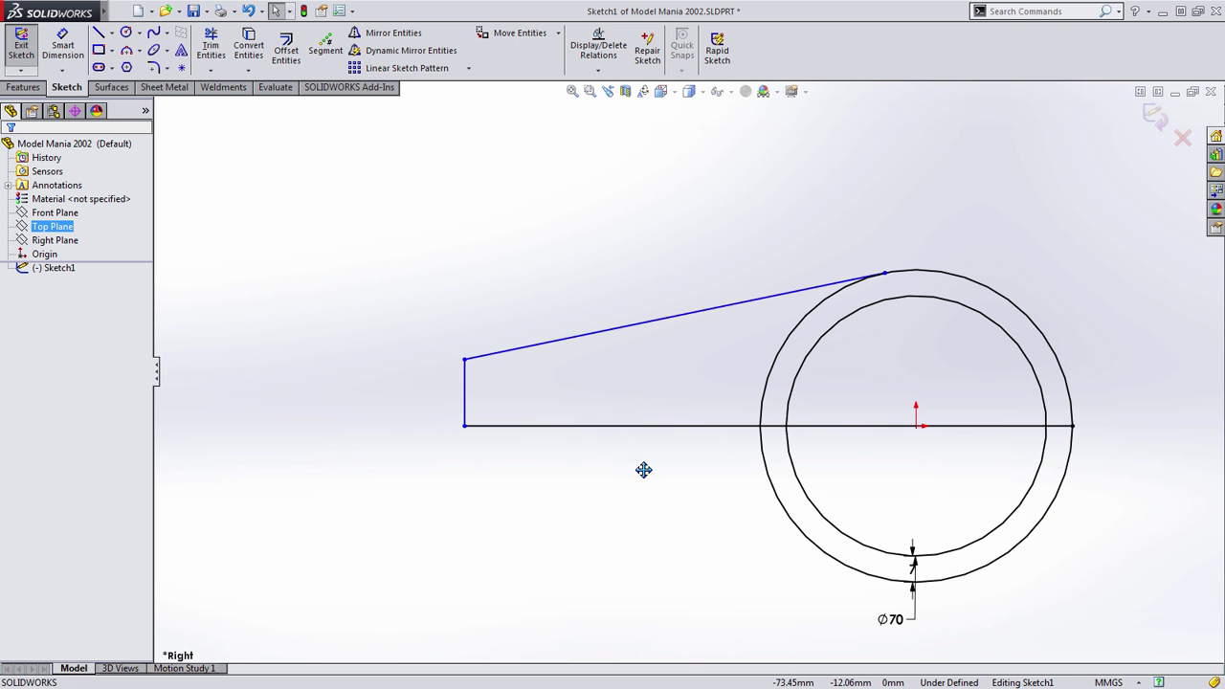
key("s")
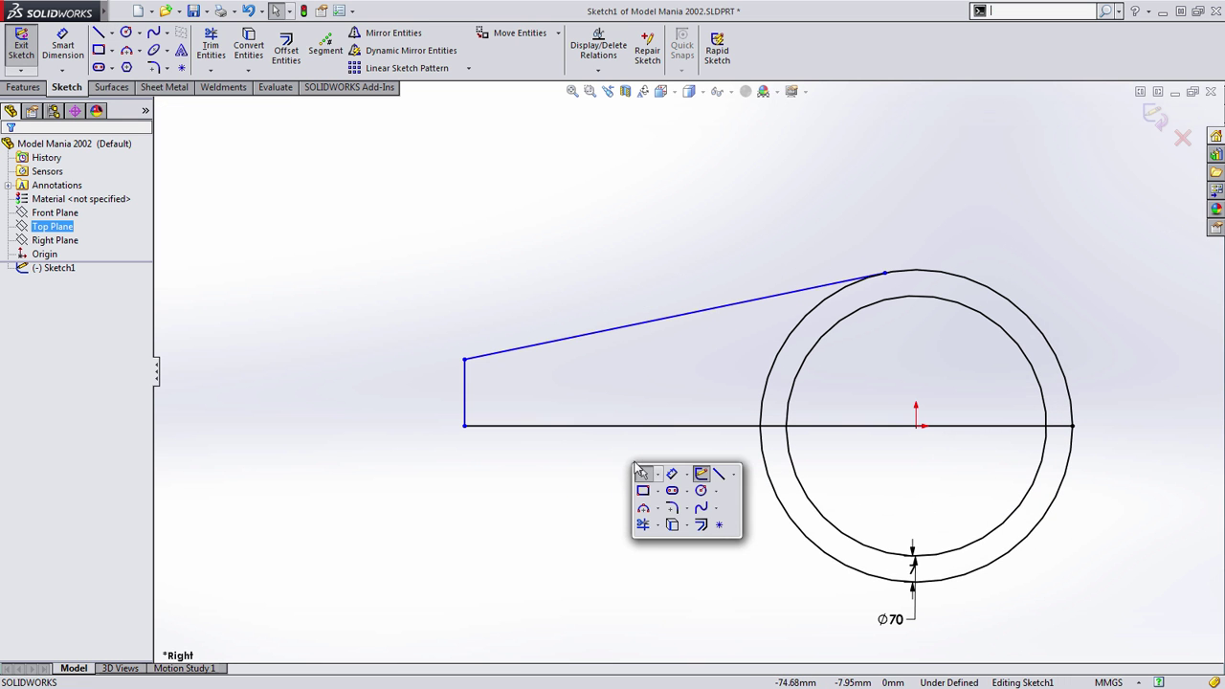
left_click(647, 533)
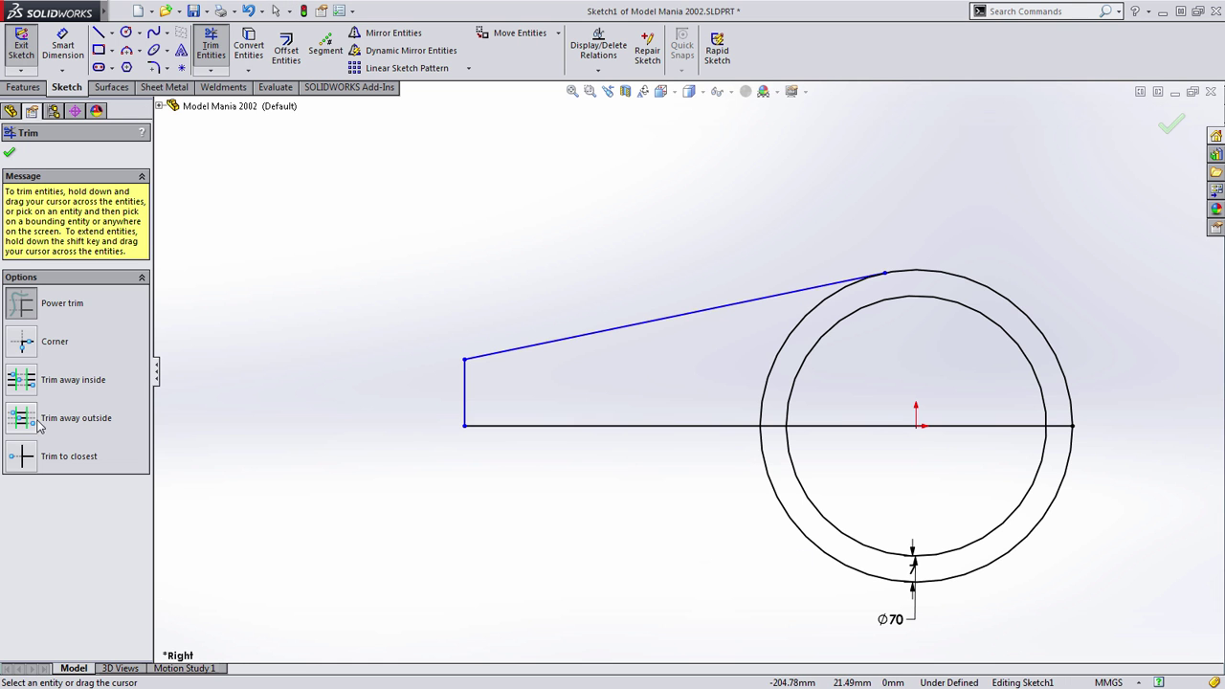
left_click_drag(783, 478, 717, 500)
mouse_move(702, 383)
left_mouse_down()
mouse_move(641, 403)
mouse_move(710, 469)
mouse_move(803, 518)
mouse_move(748, 550)
mouse_move(789, 519)
mouse_move(860, 402)
mouse_move(810, 513)
mouse_move(747, 539)
left_mouse_up()
key("Escape")
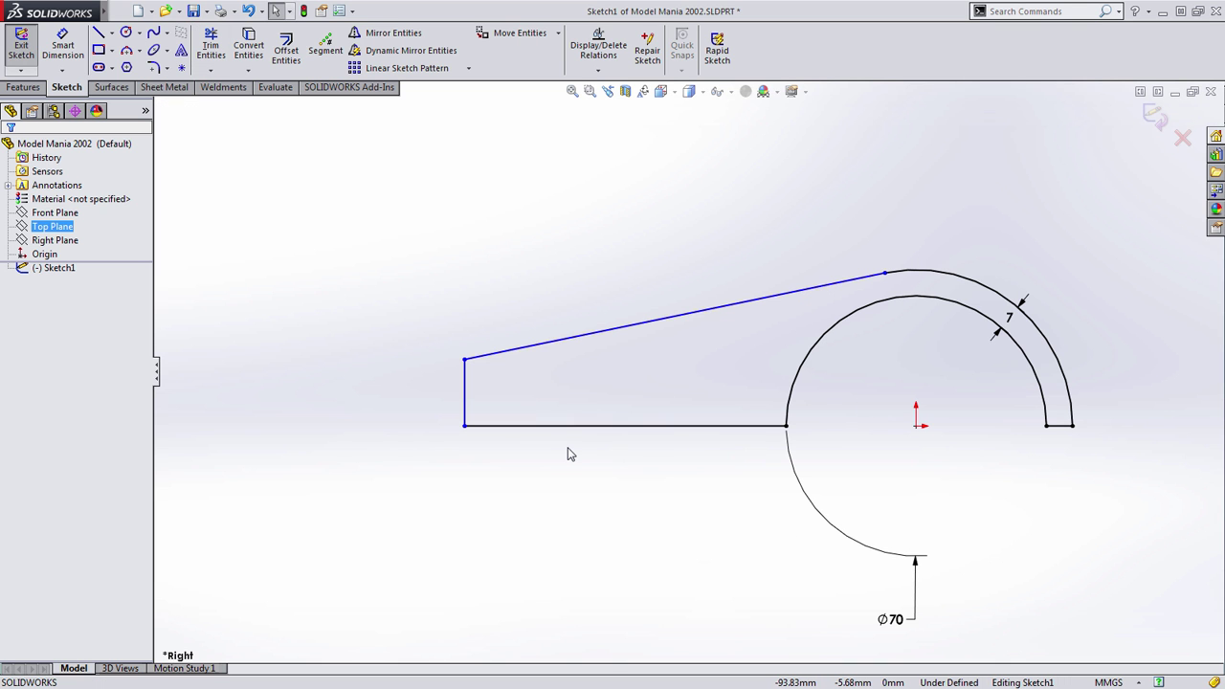
Step: Undo the trims of the inner circle and of the horizontal line passing through it
mouse_move(893, 584)
left_mouse_down()
mouse_move(708, 366)
mouse_move(714, 351)
left_mouse_up()
key("ctrl+z")
key("ctrl+z")
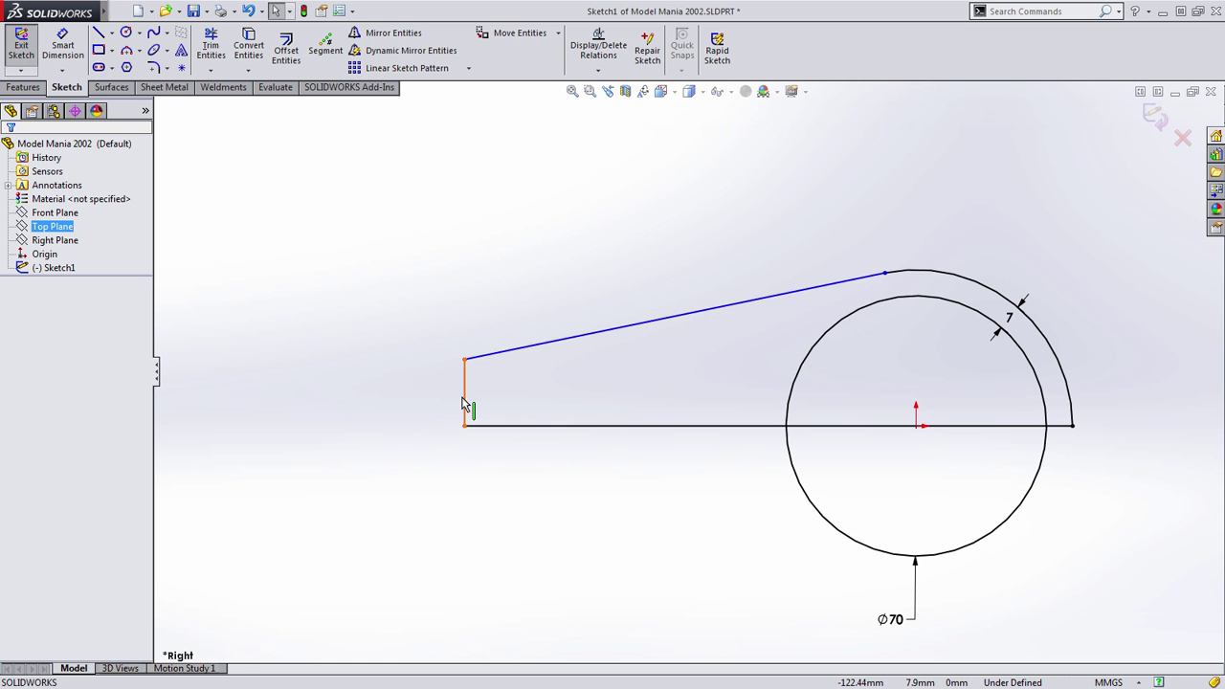
Step: Move the vertical end line closer to the circles and dimension the angle between the sloped line and the horizontal line as 15°
key("s")
left_click(613, 382)
left_click(620, 426)
key("Escape")
key("Escape")
left_click_drag(463, 395, 651, 395)
left_click(696, 426)
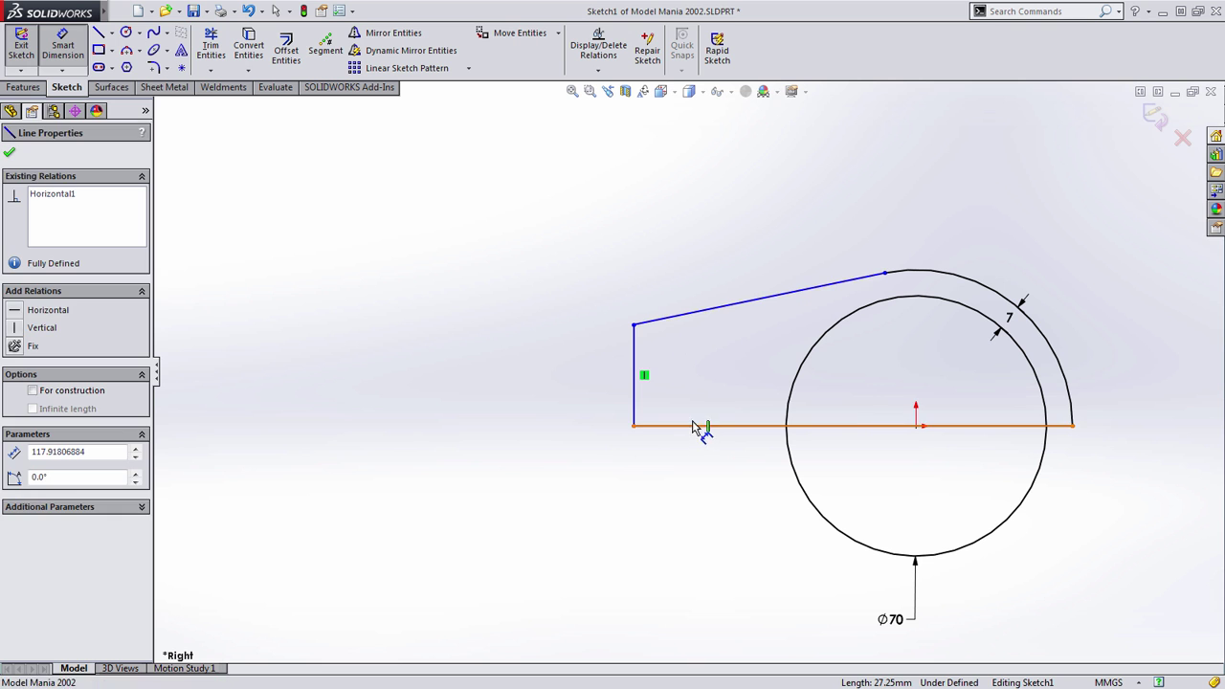
left_click(724, 308)
left_click(741, 389)
type("15")
key("Return")
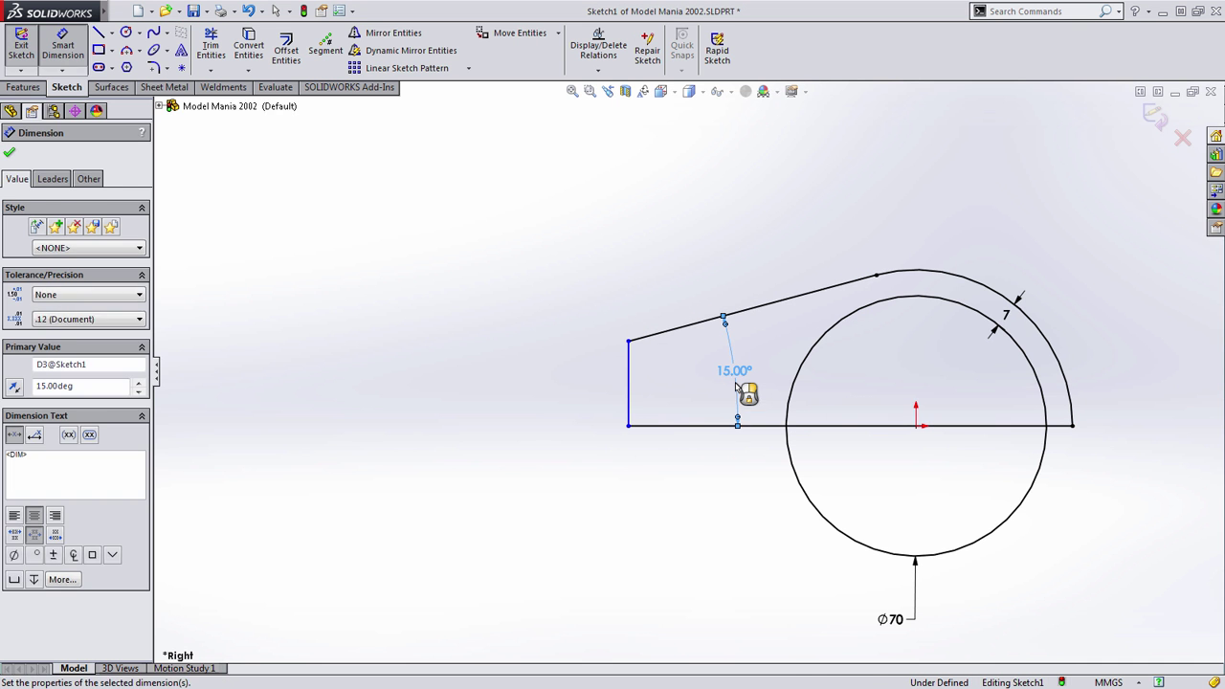
key("Escape")
Step: Pull the vertical end line away from the circles and draw a vertical construction line upward from the horizontal line near that end
left_click_drag(633, 402, 423, 421)
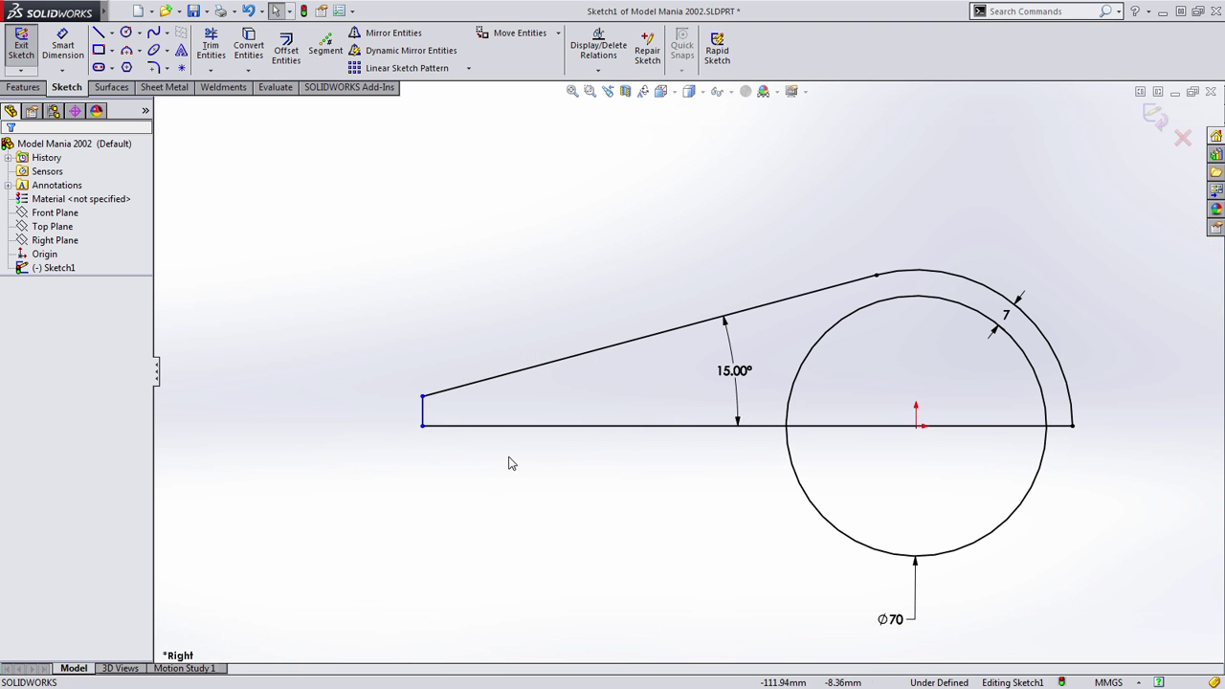
key("s")
left_click(614, 466)
left_click(627, 500)
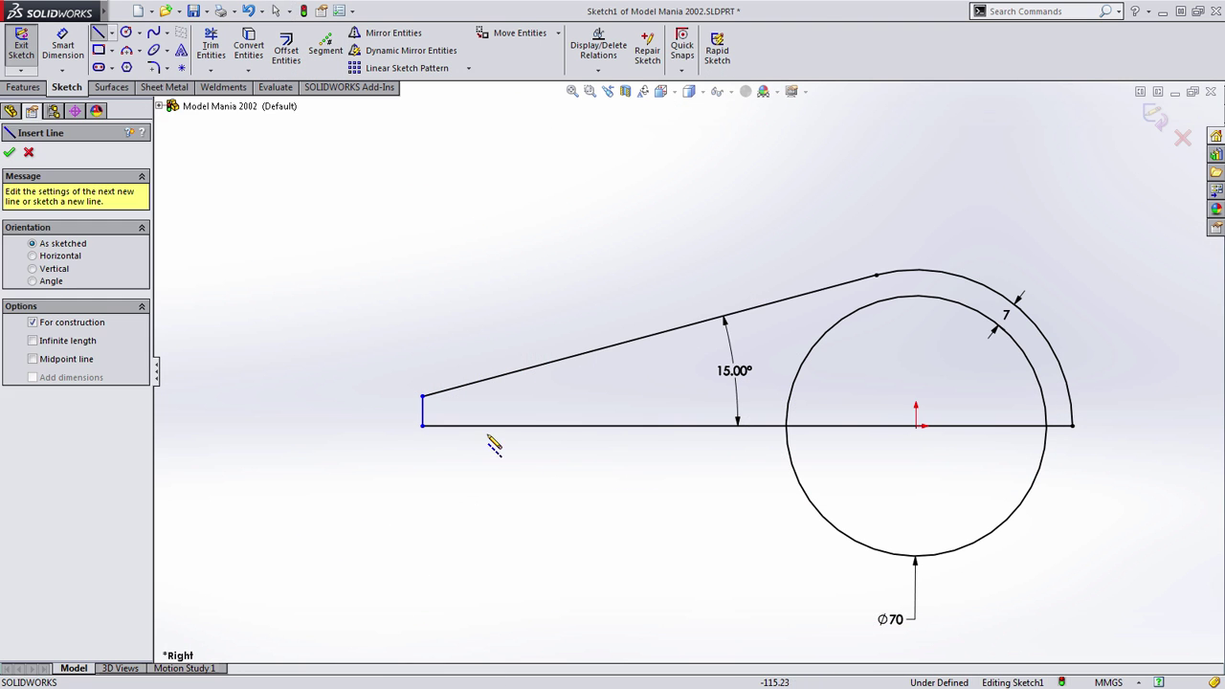
left_click(496, 425)
left_click(500, 287)
key("Escape")
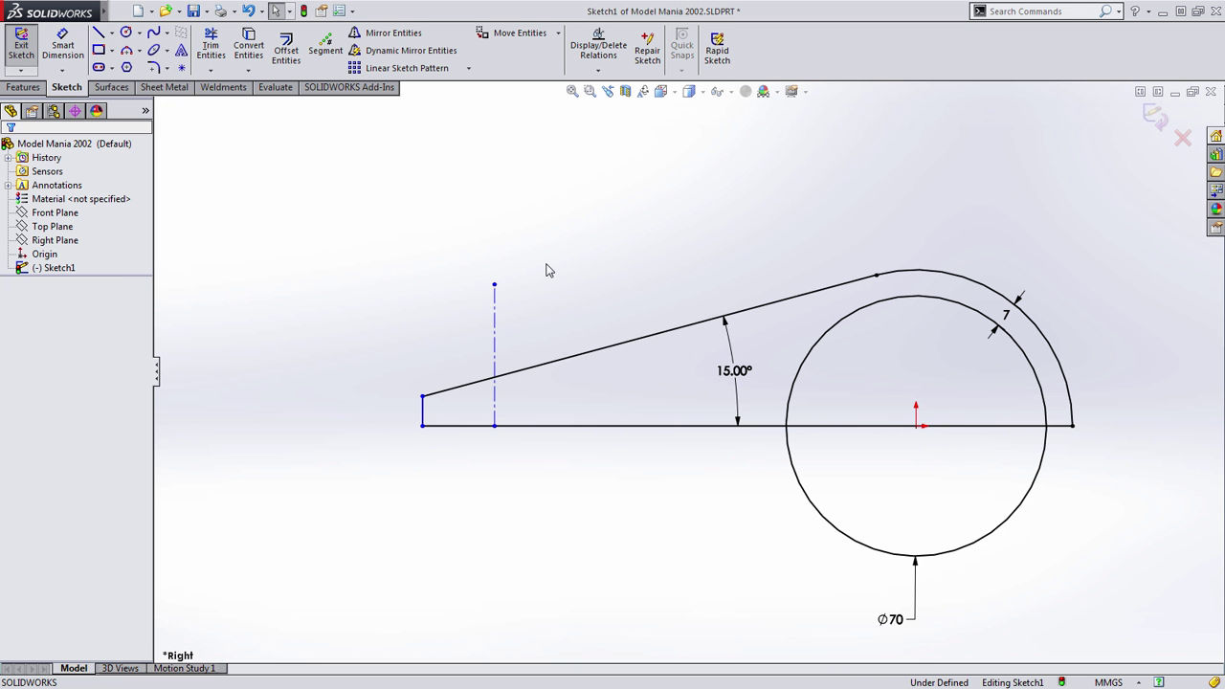
Step: Dimension the distance between the 70 mm circle's centre and the vertical construction line as 100 mm
key("s")
left_click(595, 283)
left_click(821, 528)
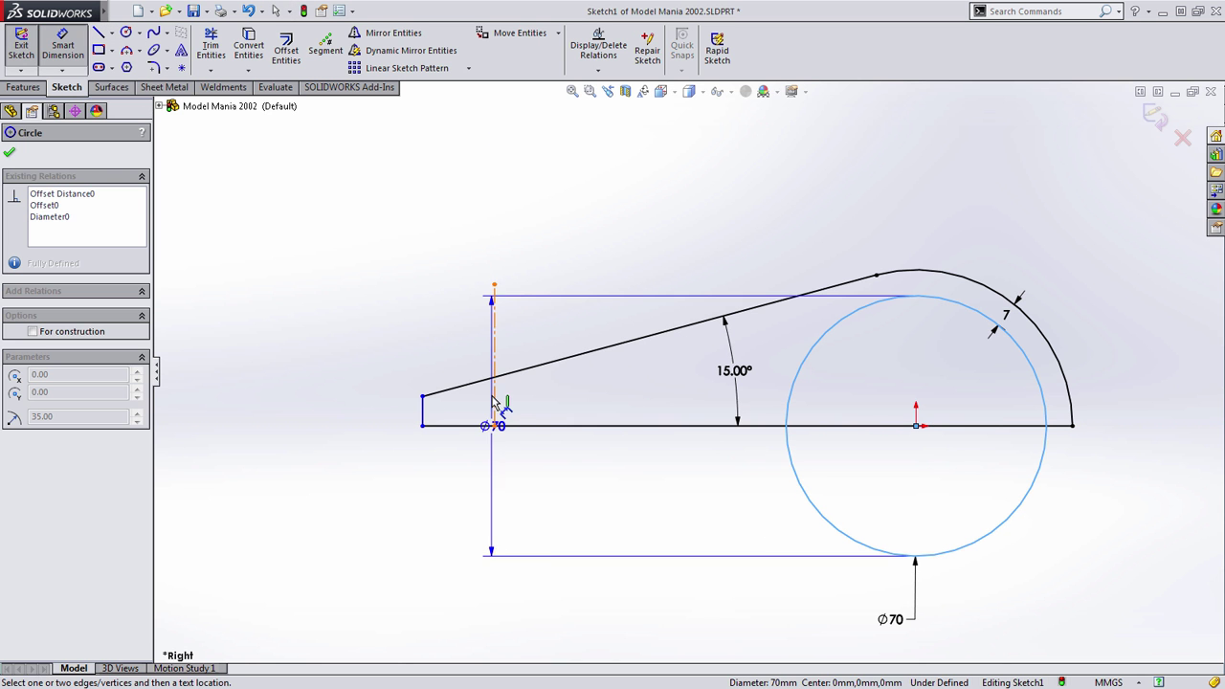
left_click(495, 405)
left_click(593, 538)
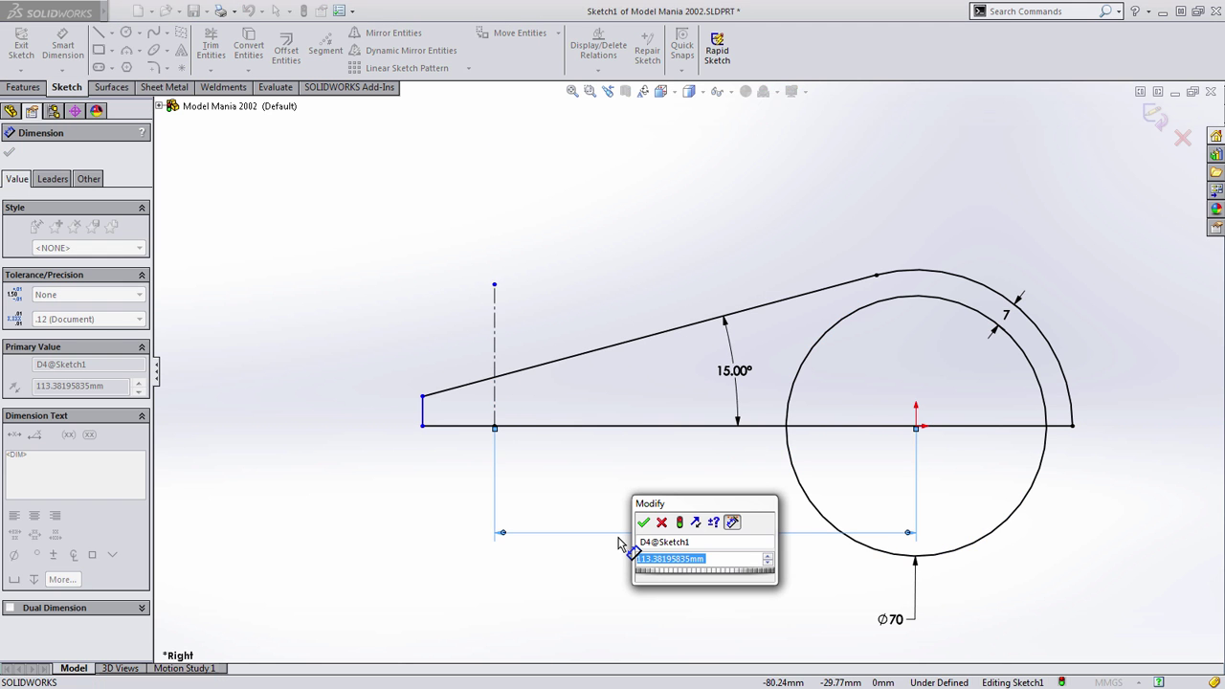
type("100")
key("Return")
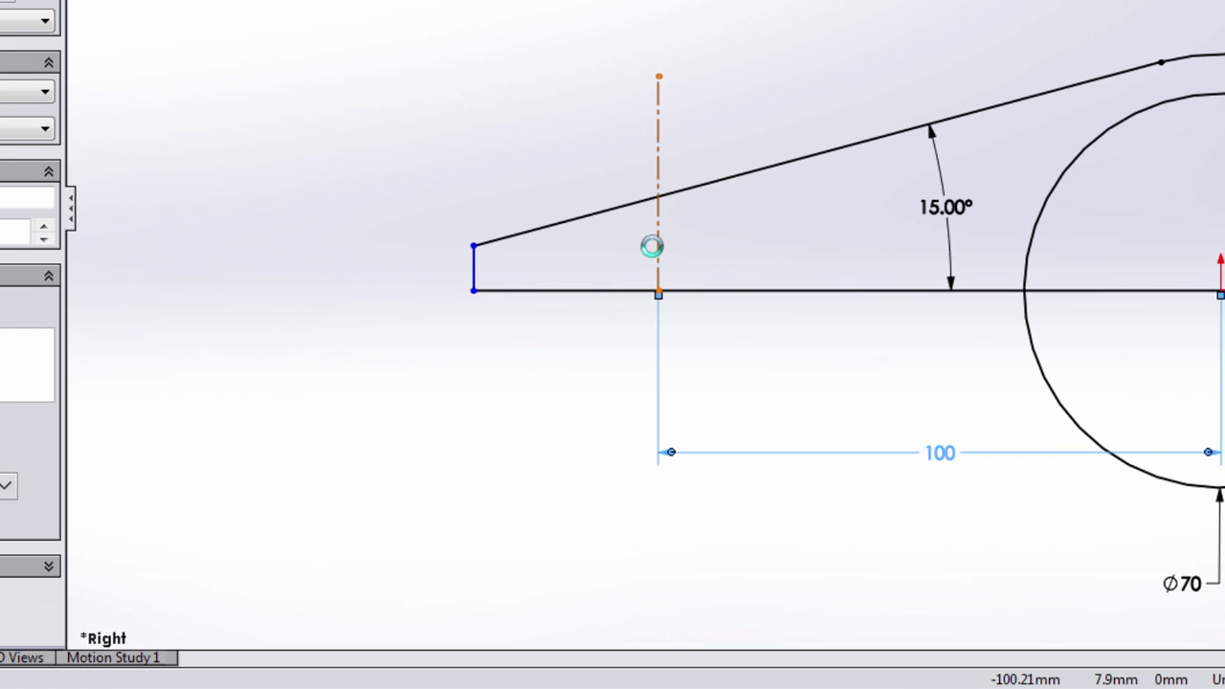
Step: Dimension the distance between the construction line and the vertical end line using the expression (15/2)+7
left_click(663, 259)
left_click(475, 278)
left_click(517, 407)
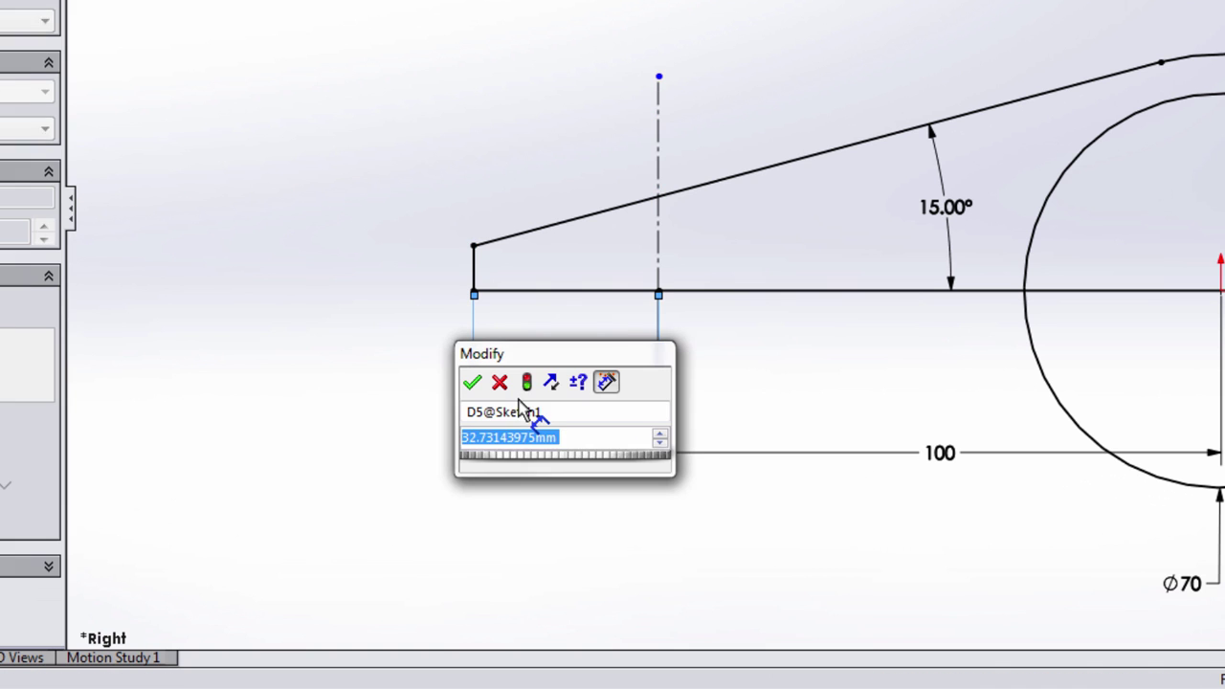
type("=(15/2)+7")
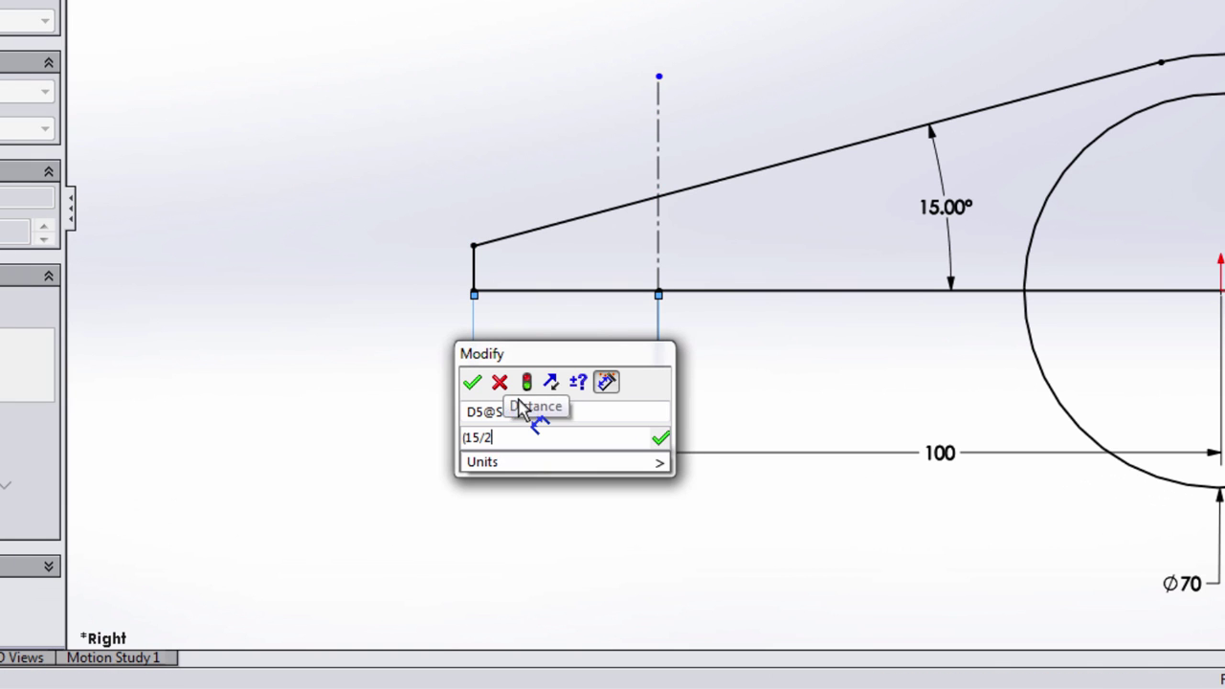
key("Return")
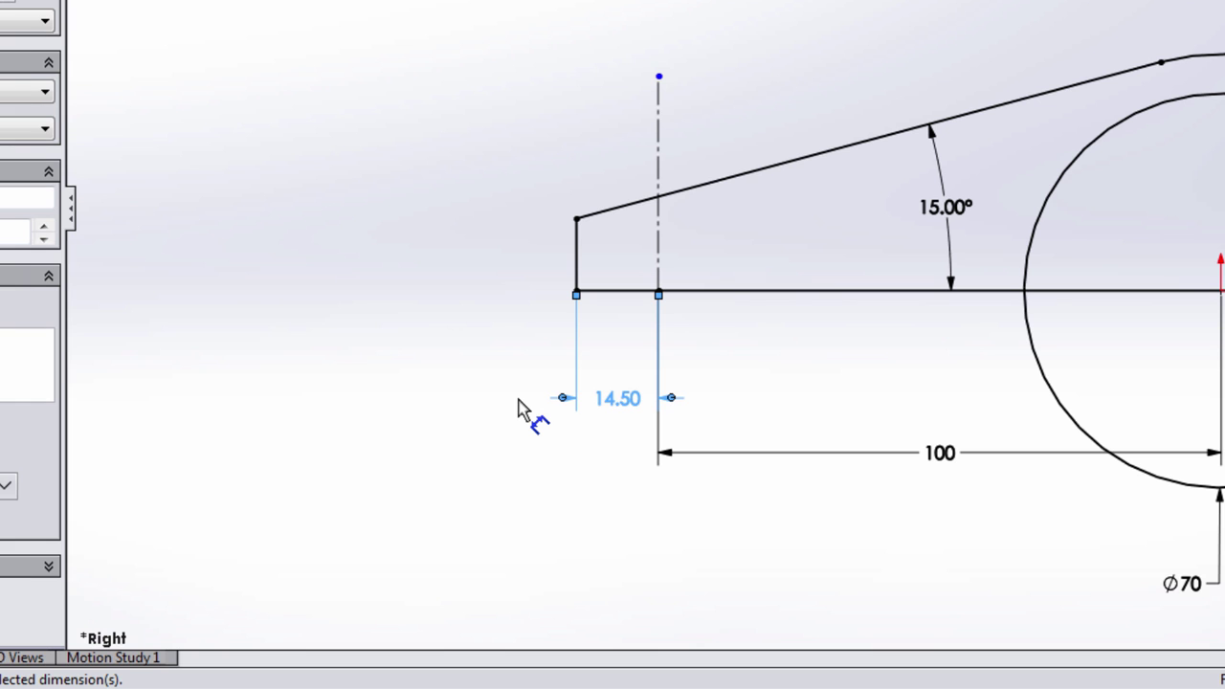
Step: Delete the 14.50 mm end dimension and the vertical construction line together with its 100 mm dimension
left_click(591, 476)
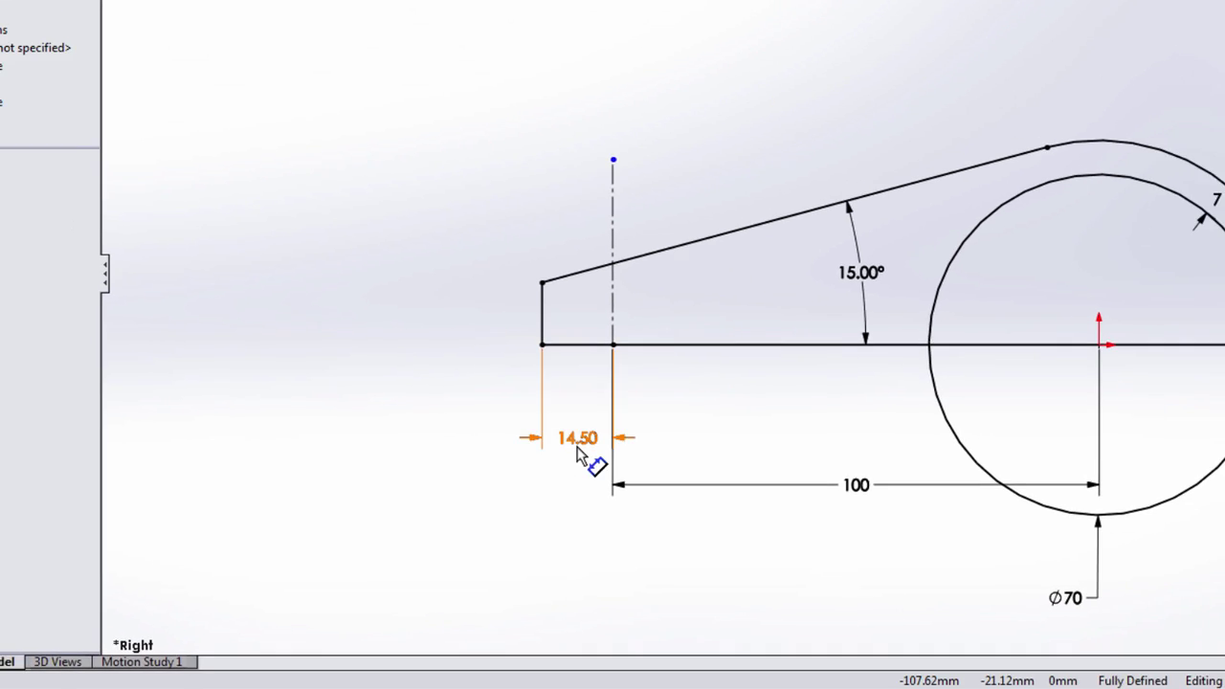
left_click(622, 406)
key("Delete")
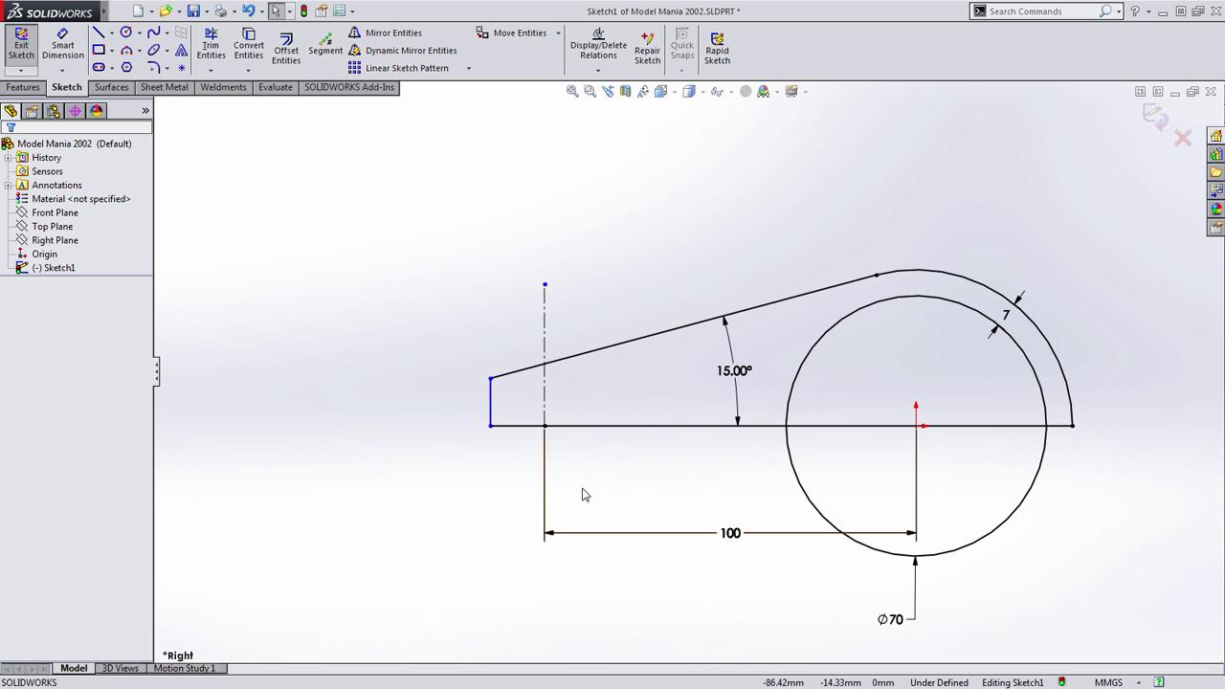
left_click(546, 402)
key("Delete")
left_click(655, 454)
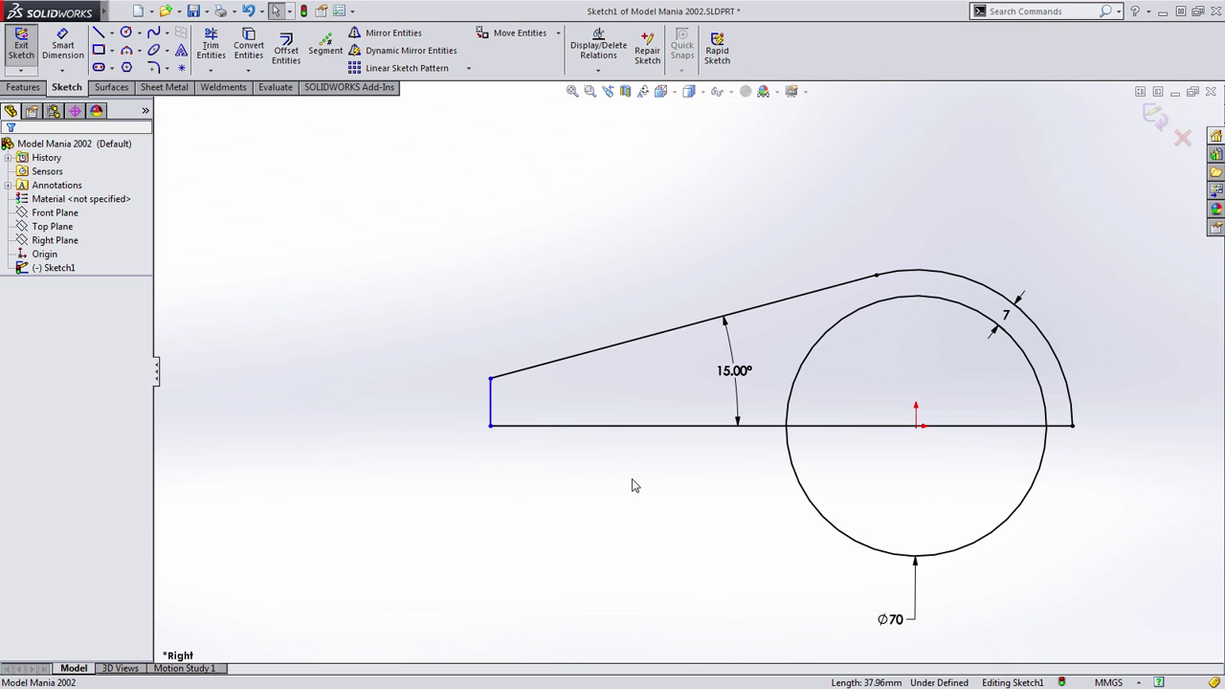
Step: Draw a 15 mm diameter circle centred on the horizontal line near the profile's narrow end
key("s")
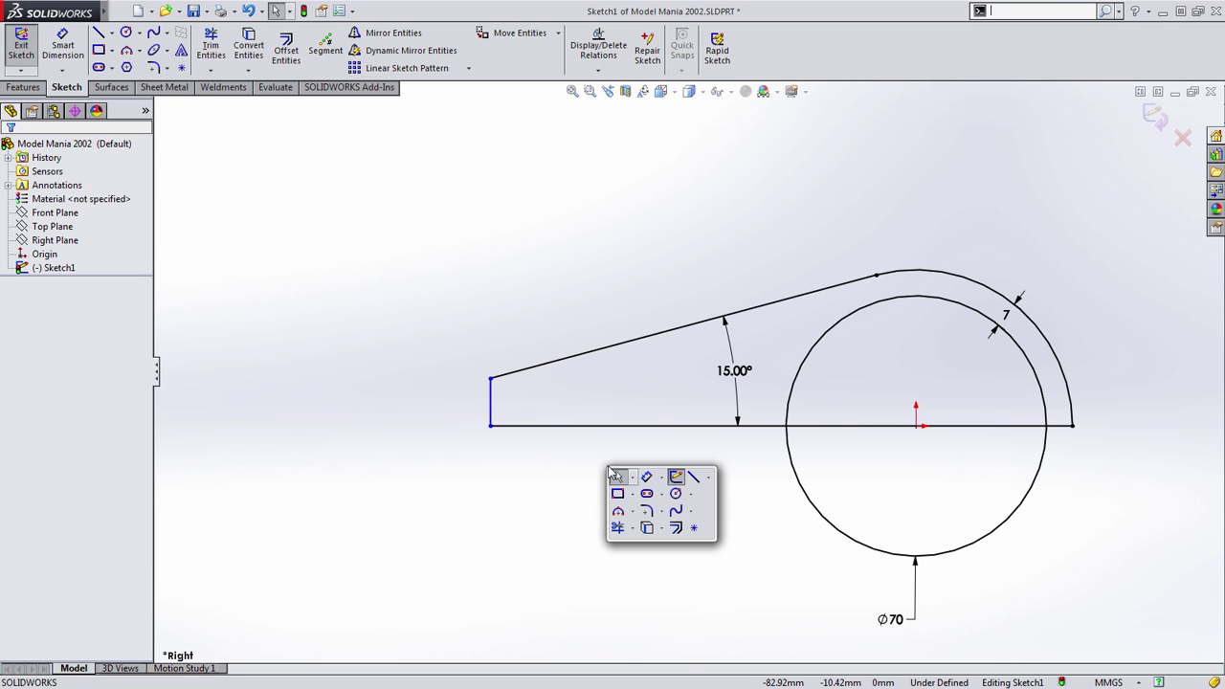
left_click(677, 494)
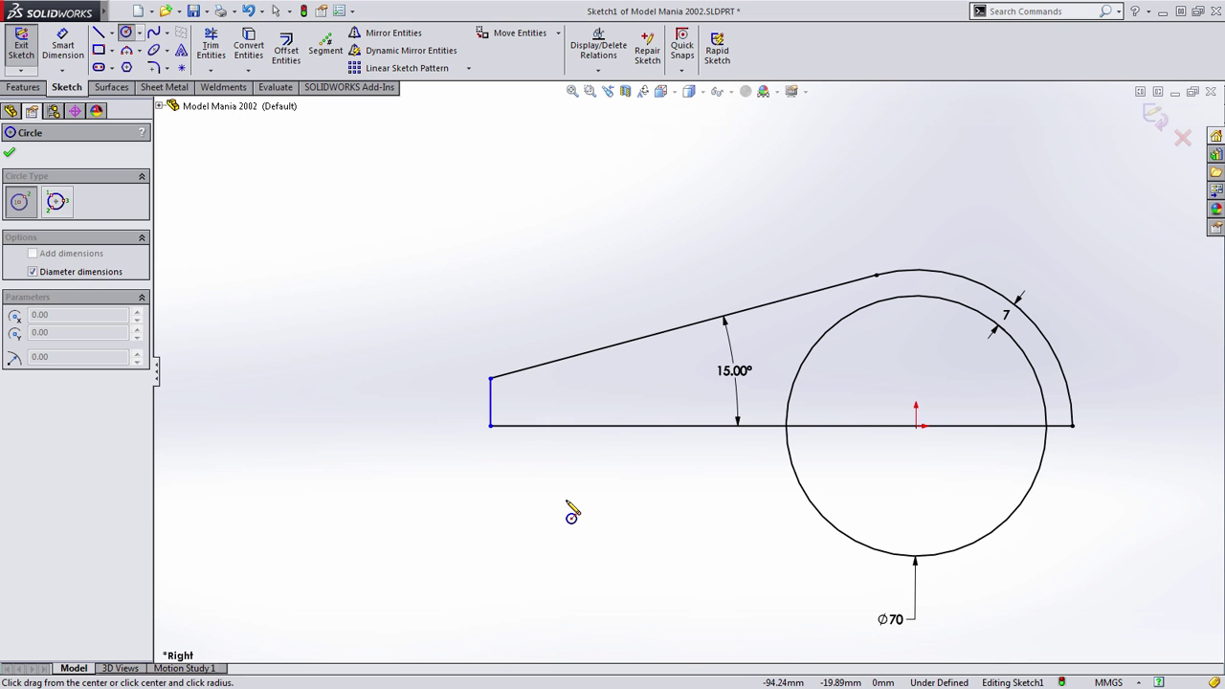
left_click(555, 426)
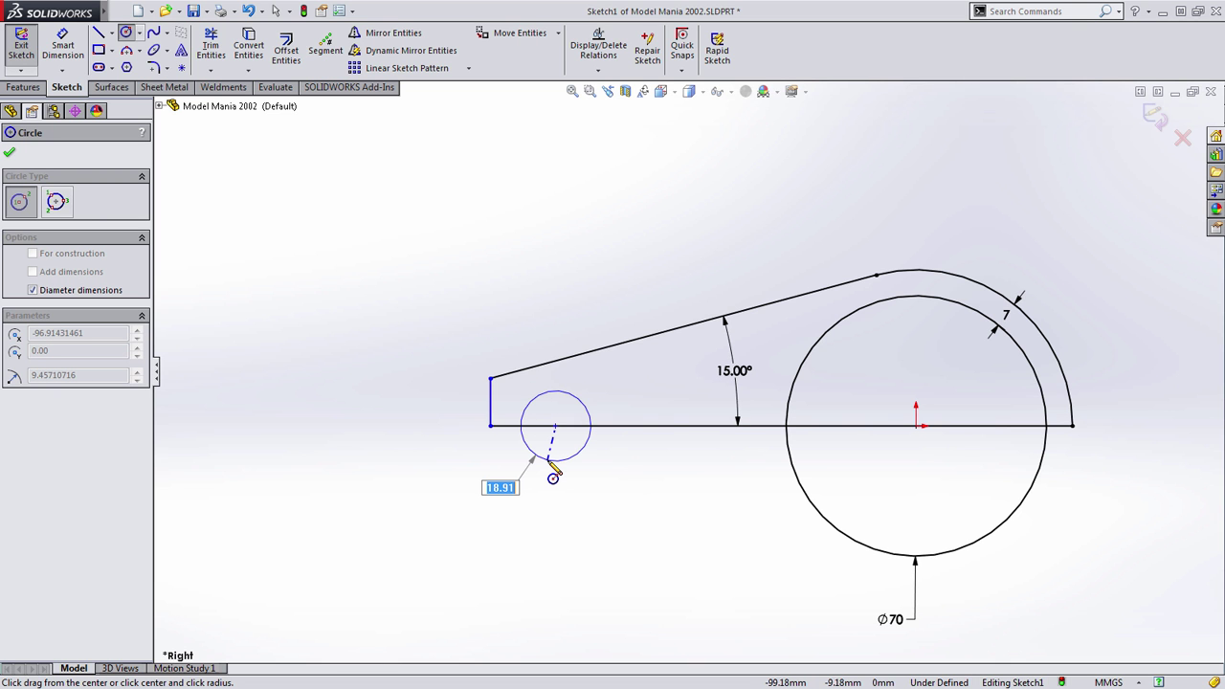
type("15")
key("Return")
Step: Dimension the distance between the centres of the 15 mm and 70 mm circles as 100 mm
scroll(690, 470, "down", 1)
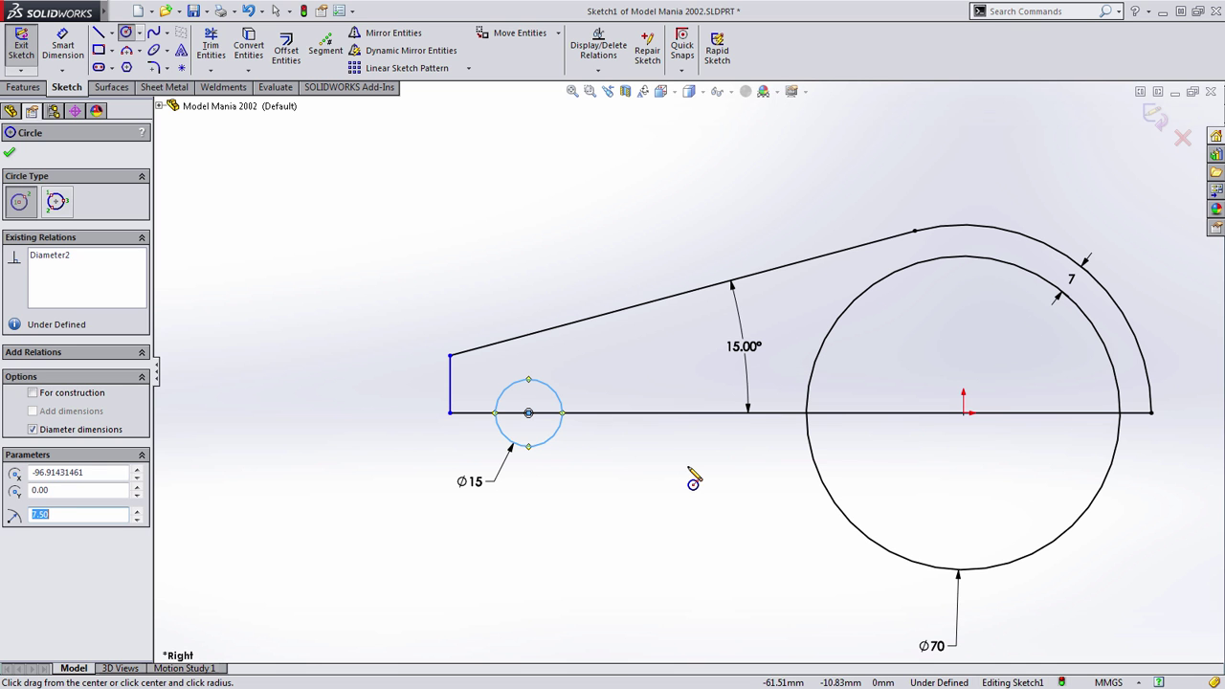
key("s")
left_click(620, 457)
left_click(554, 440)
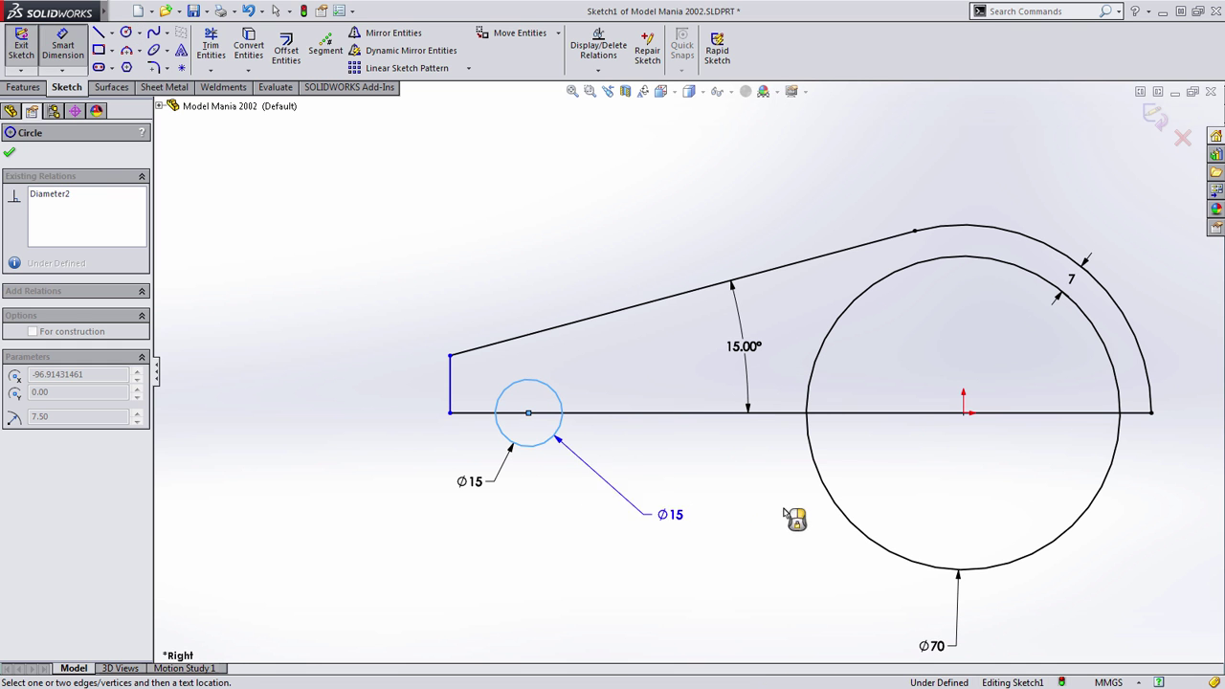
left_click(833, 498)
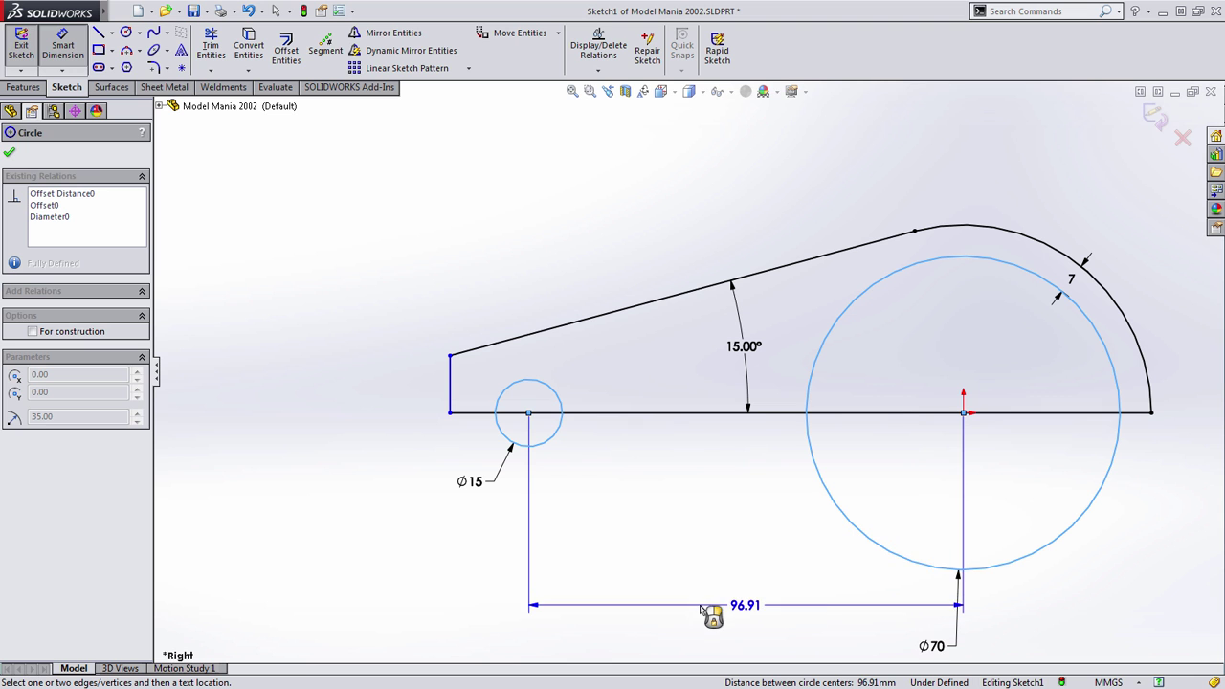
left_click(706, 613)
type("100.00mm")
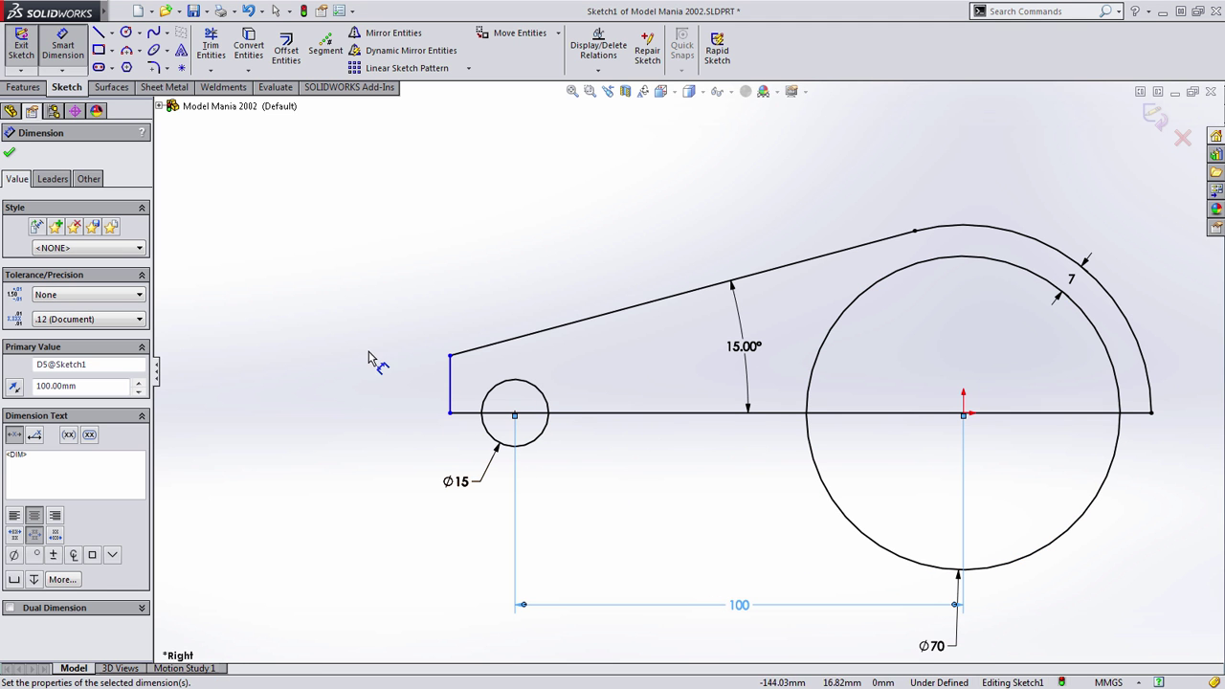
Step: Dimension the gap between the vertical end line and the nearest edge of the 15 mm circle as 7 mm
left_click(450, 393)
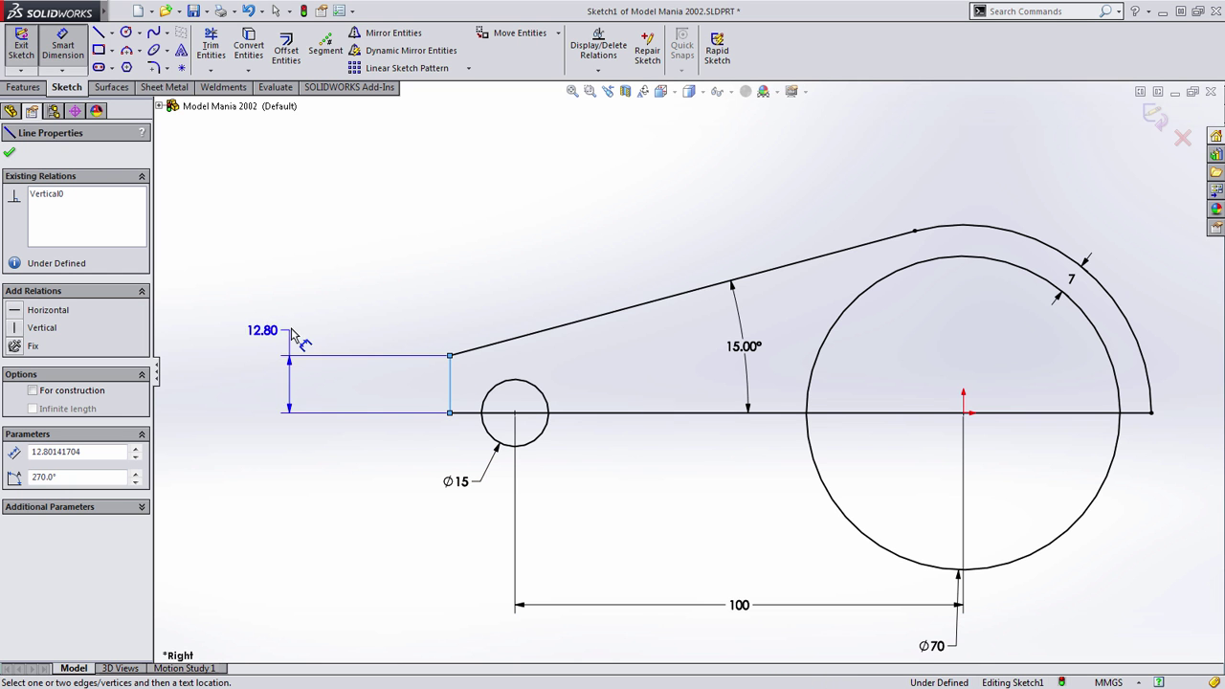
left_click(486, 407, "shift")
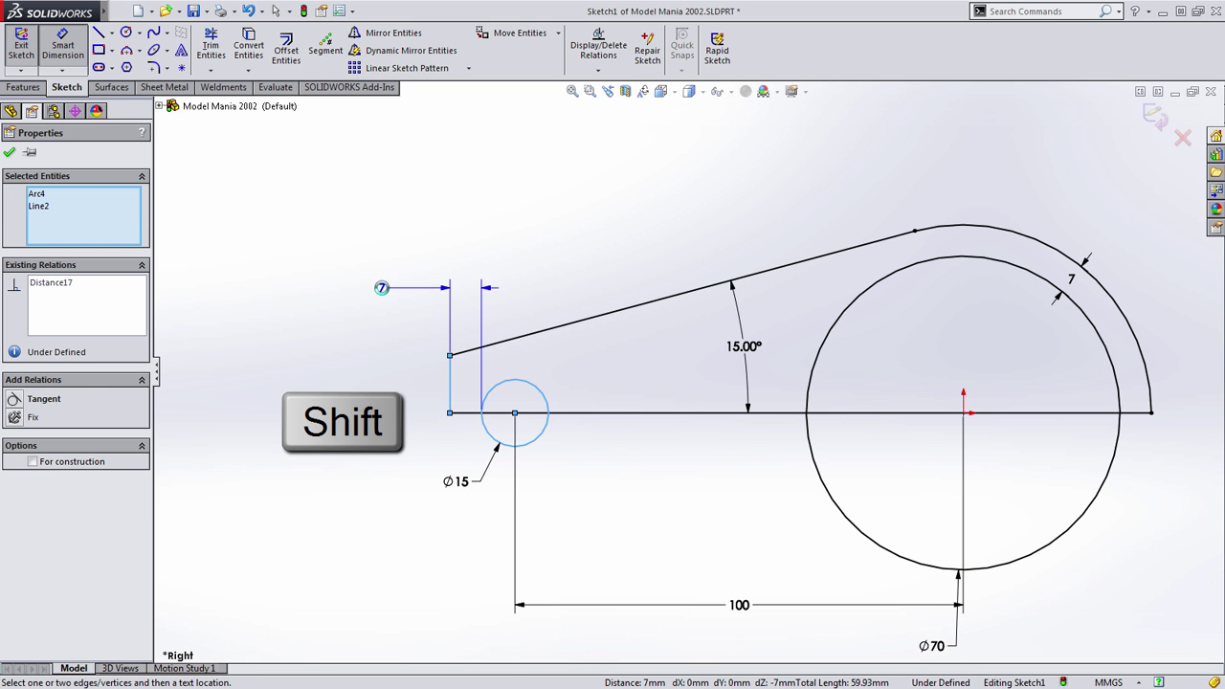
left_click(382, 287)
left_click(322, 278)
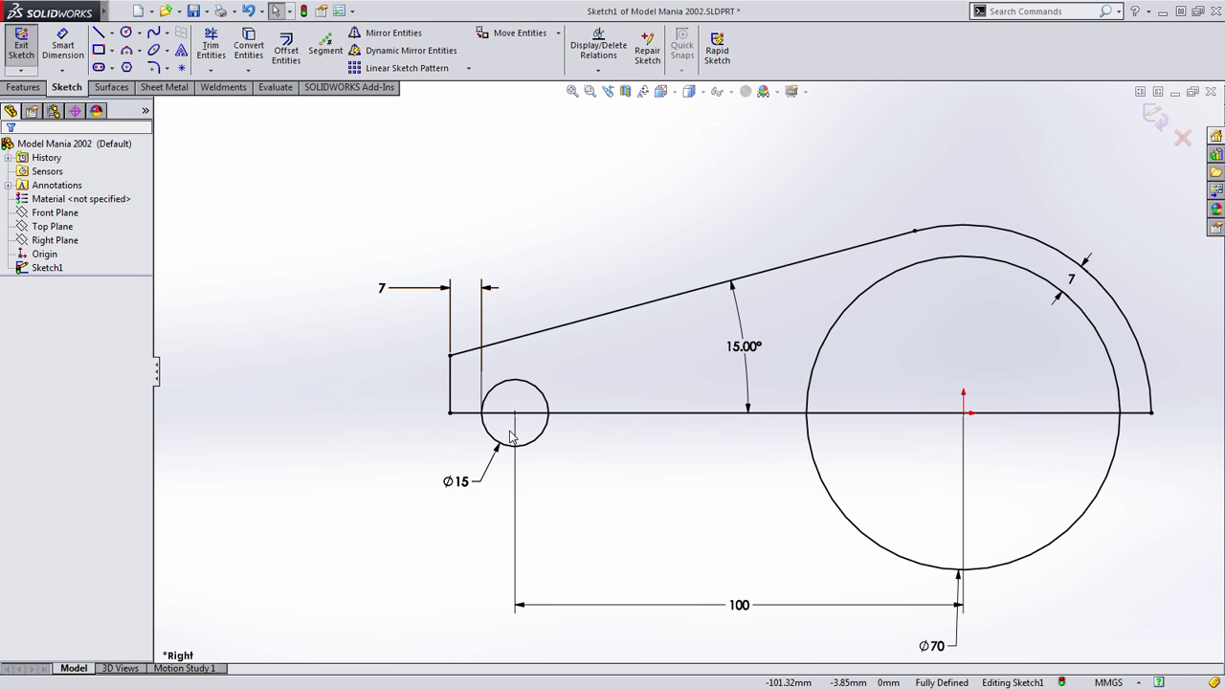
Step: Place a sketch point where the 15 mm circle meets the horizontal line on the side facing the large circle
key("s")
left_click(394, 420)
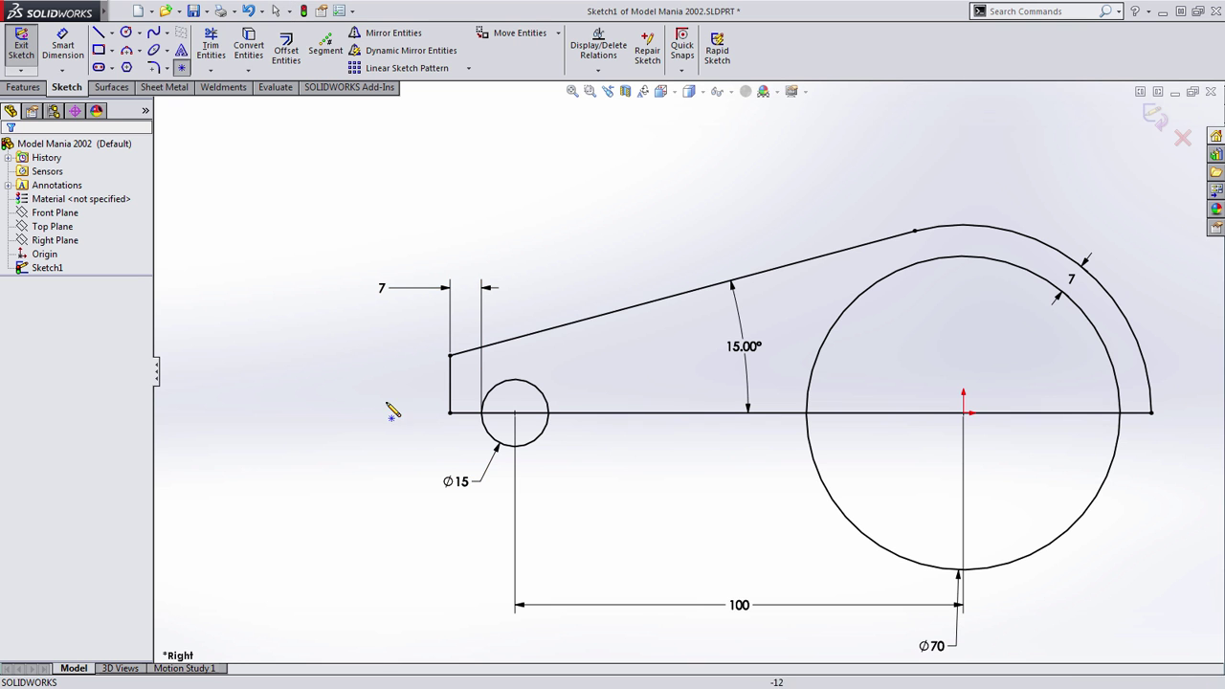
left_click(552, 421)
key("Escape")
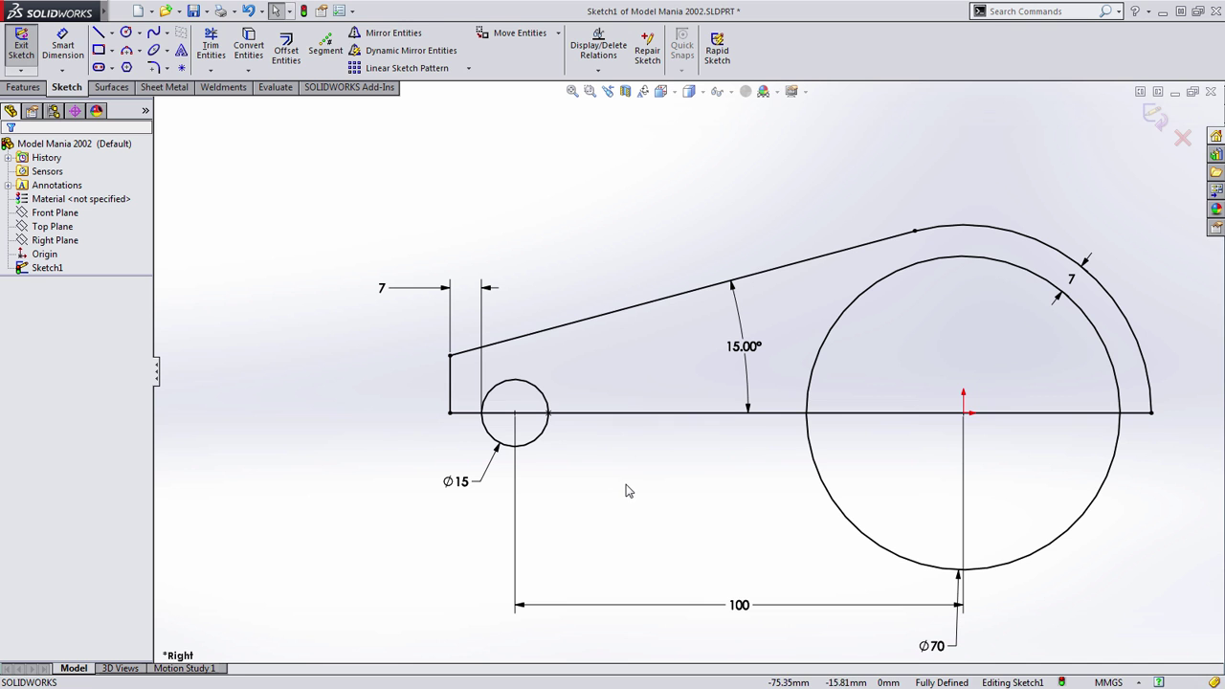
Step: Exit the sketch and start a boss extrude of the tapered profile region outside both circles with a depth of 70 mm
key("ctrl+b")
key("ctrl+7")
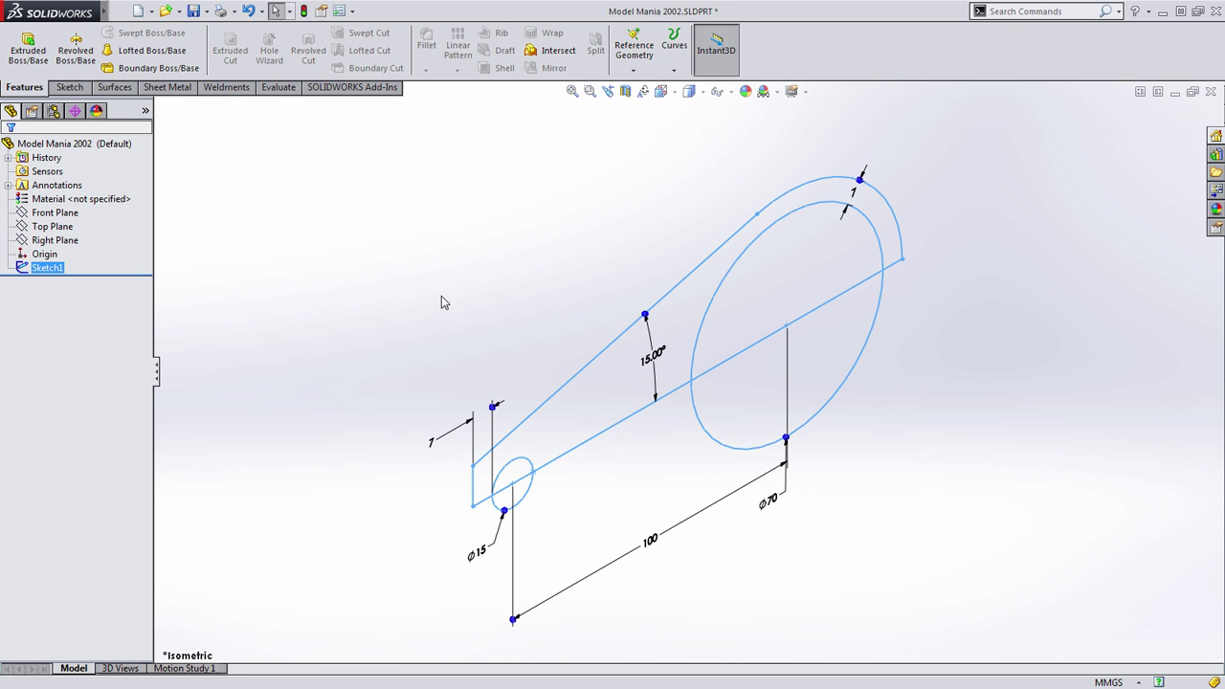
key("s")
left_click(474, 283)
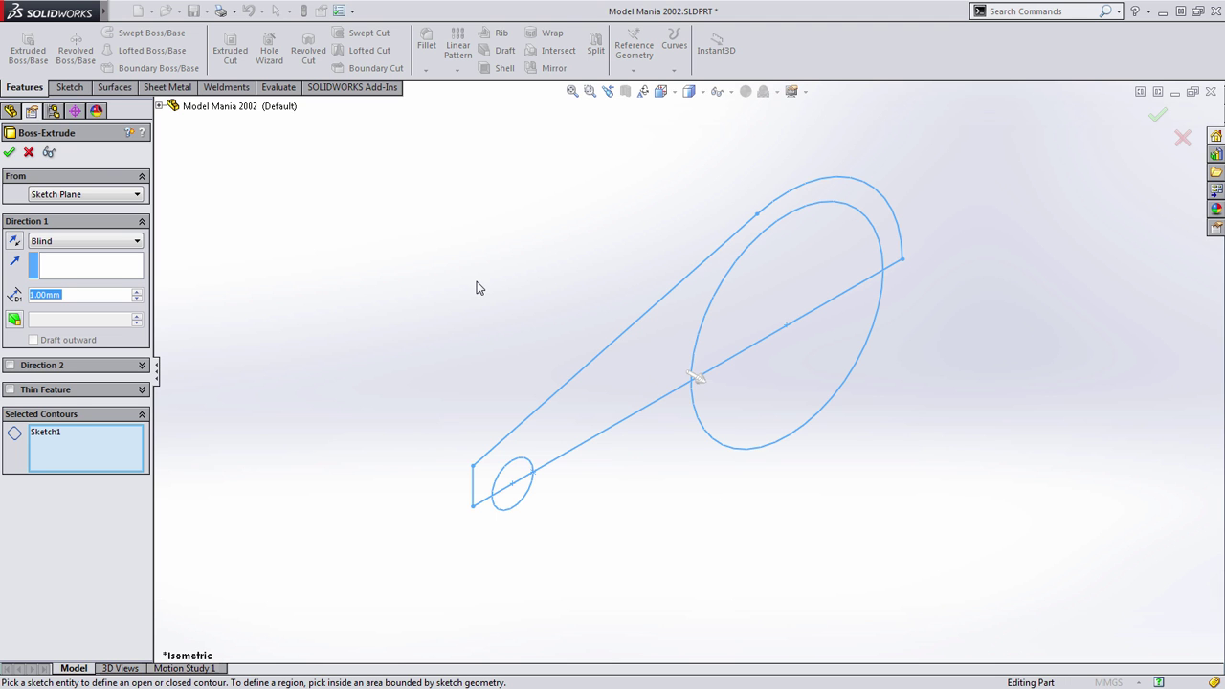
left_click(639, 396)
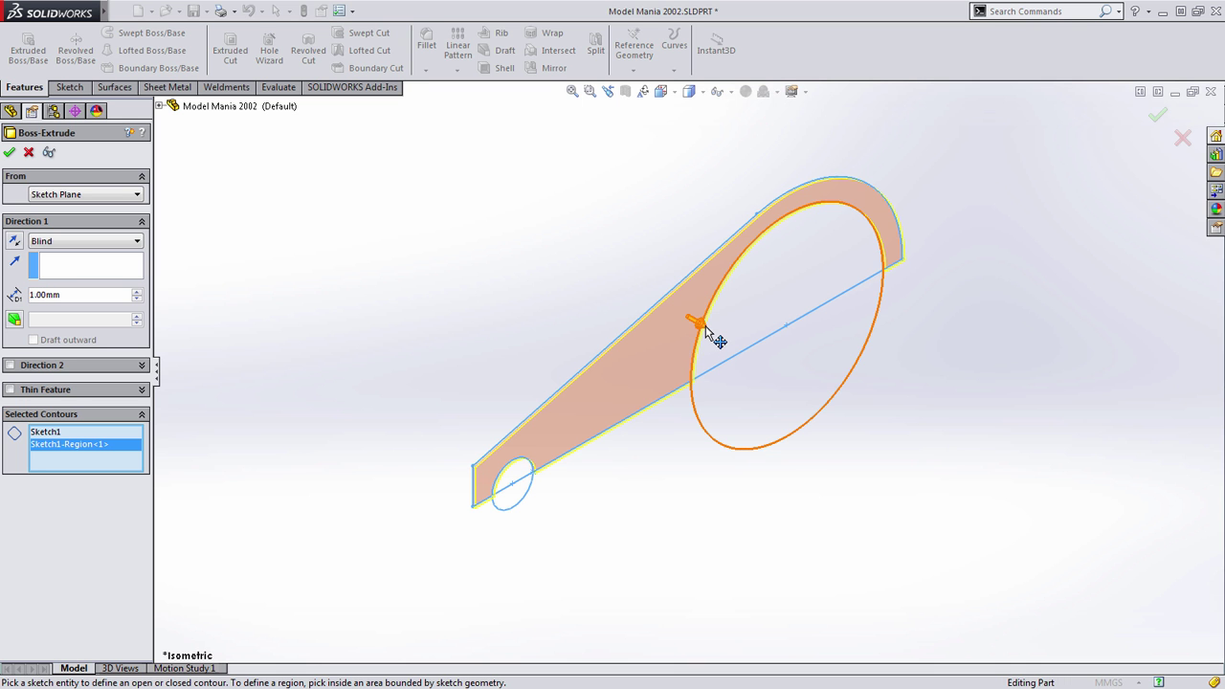
type("70")
key("Return")
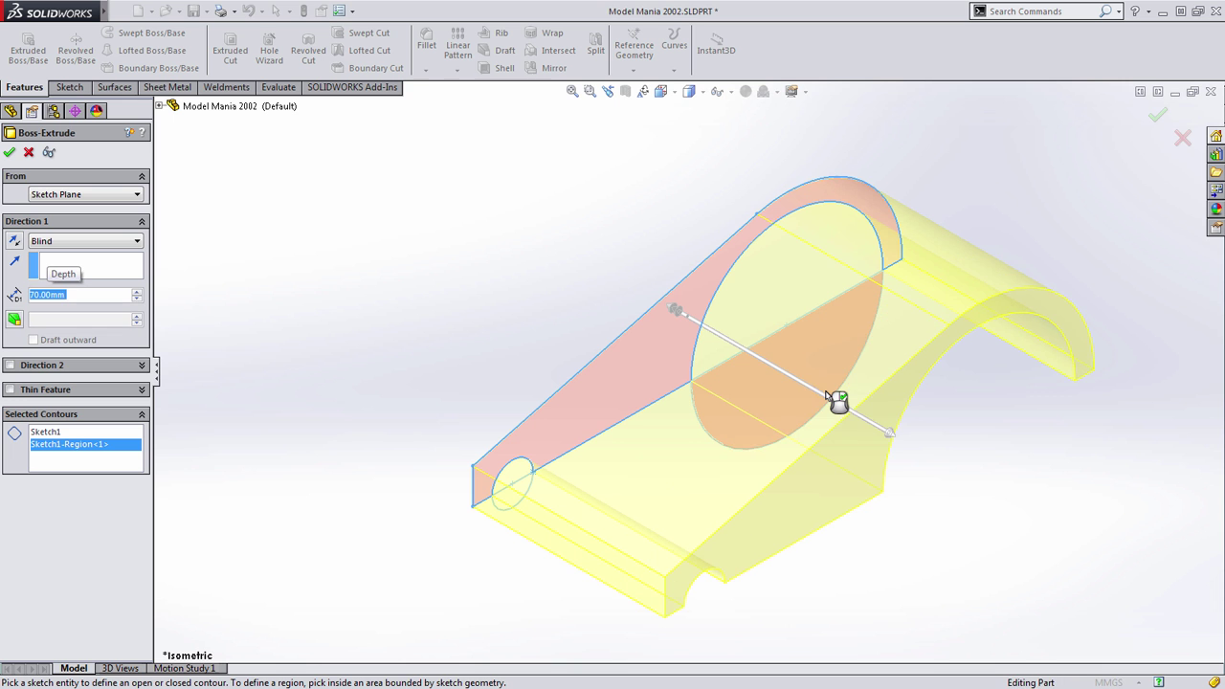
Step: Add the upper half of the small circle to the extruded contours, set the end condition to Mid Plane, and finish the extrude
scroll(715, 589, "down", 3)
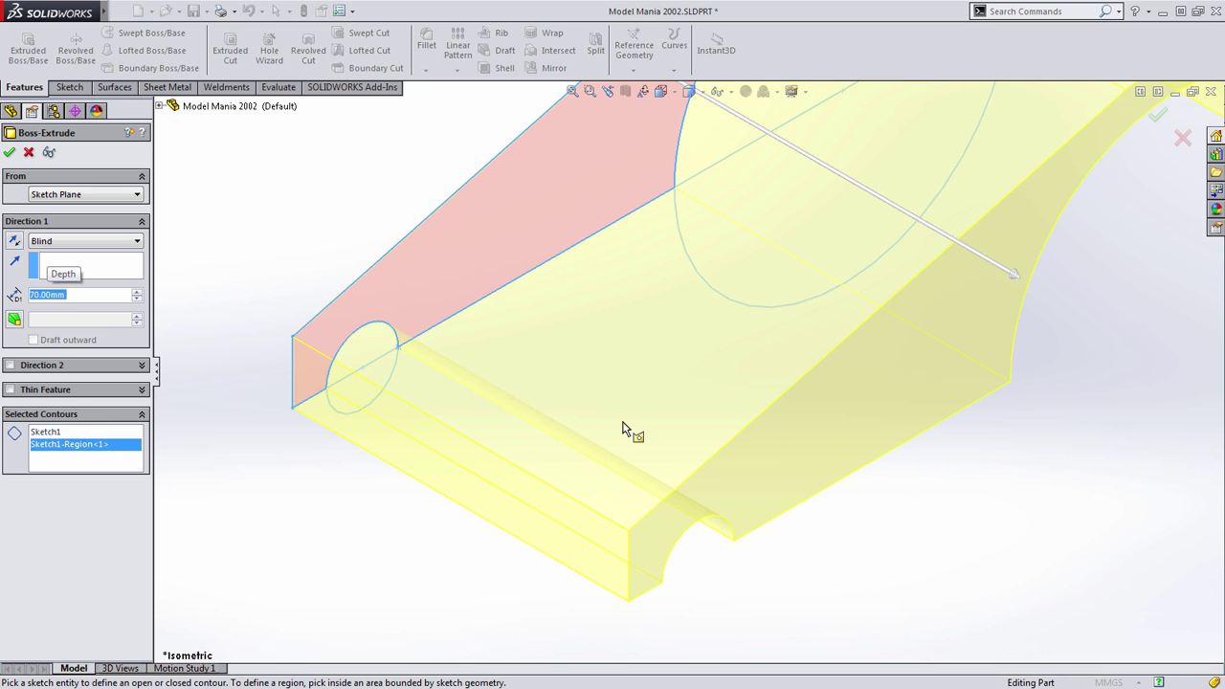
left_click(388, 353)
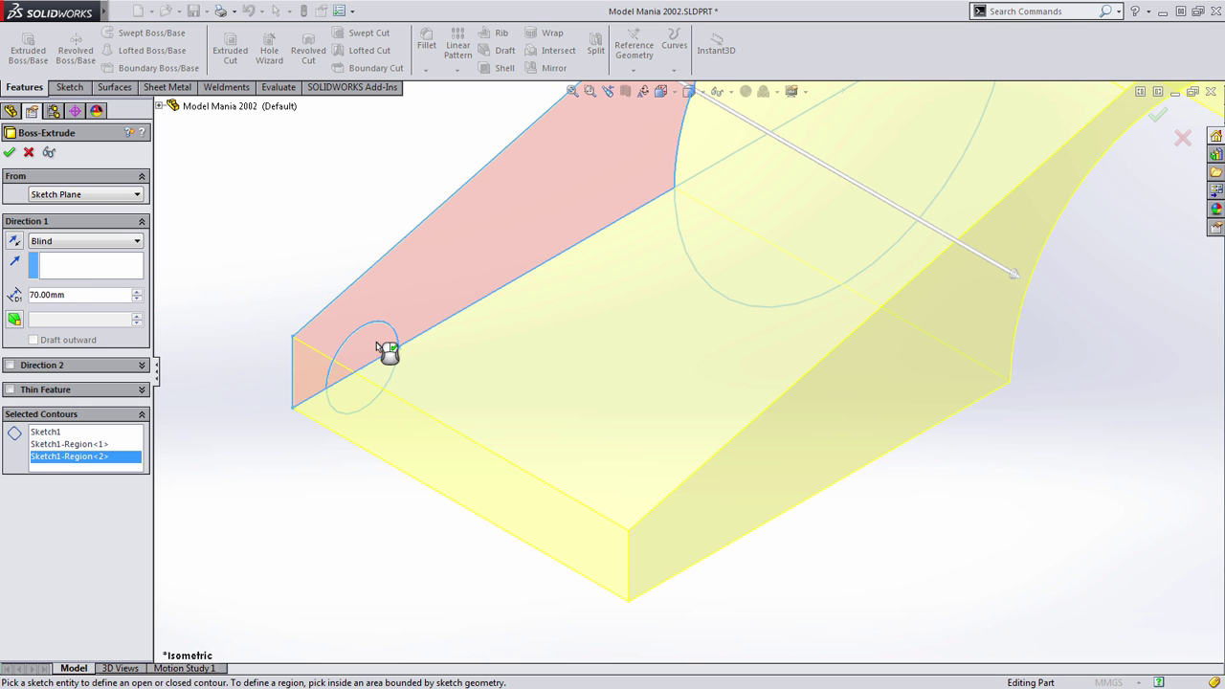
key("f")
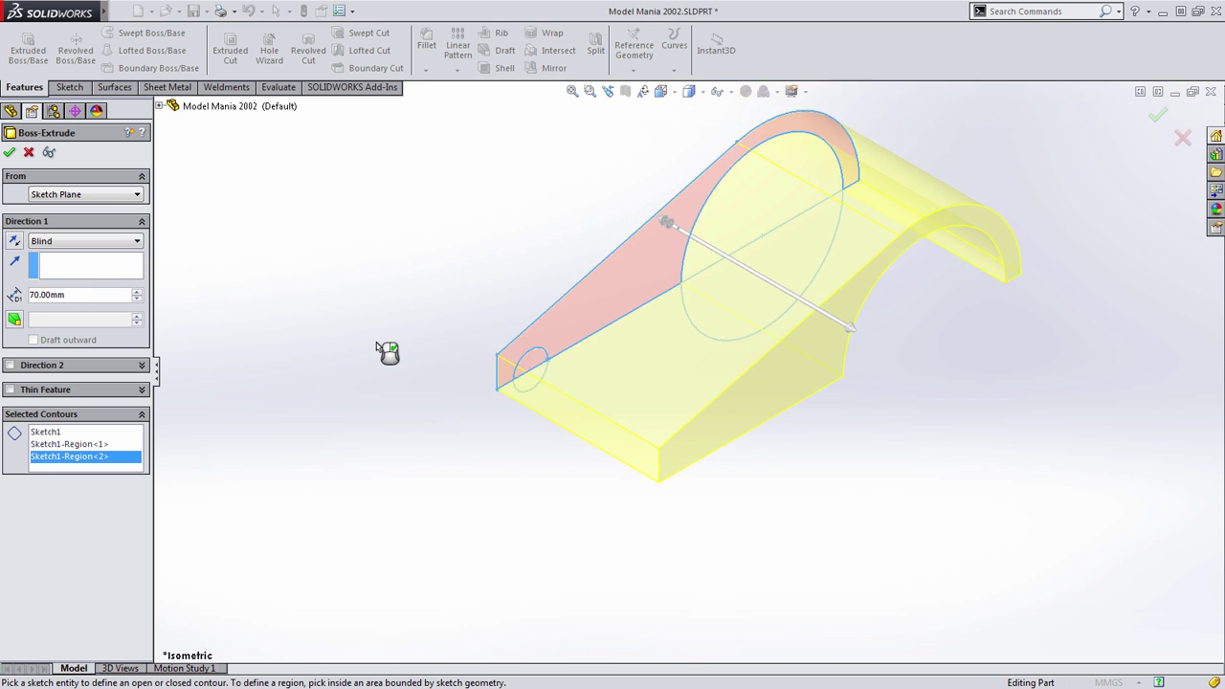
right_click(334, 217)
left_click(403, 475)
middle_click_drag(403, 476, 367, 428)
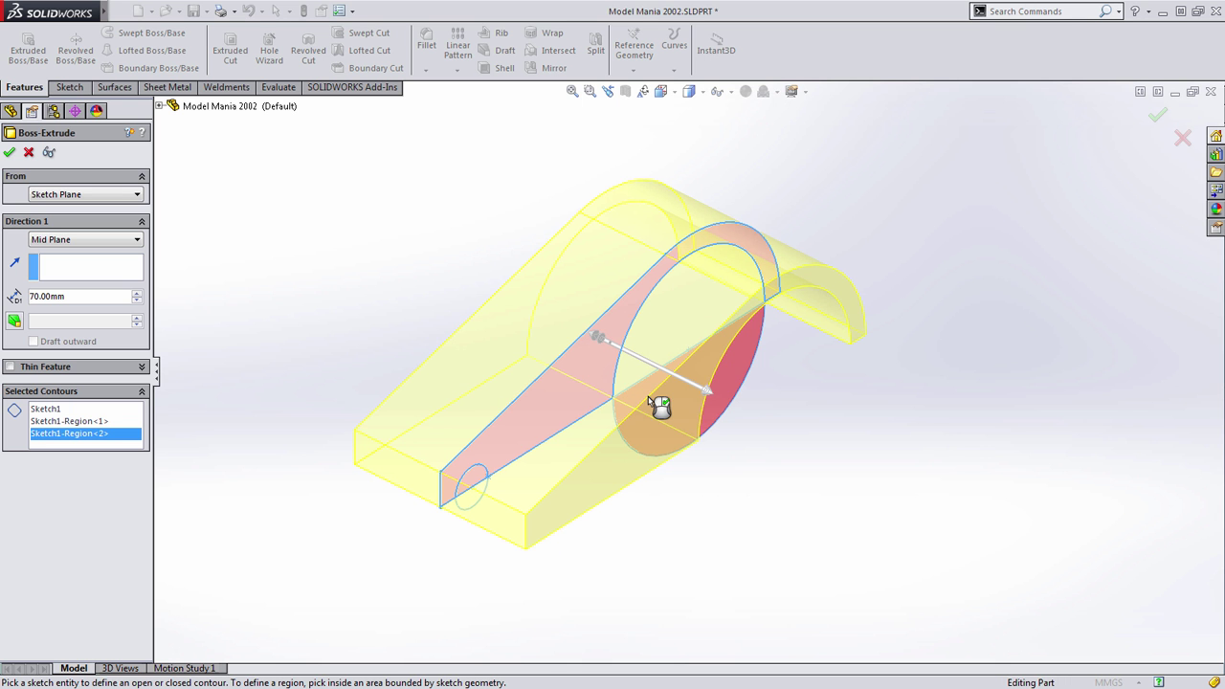
key("Return")
mouse_move(400, 304)
middle_mouse_down()
mouse_move(347, 287)
mouse_move(298, 227)
mouse_move(332, 303)
mouse_move(243, 360)
mouse_move(331, 287)
mouse_move(408, 298)
mouse_move(393, 294)
middle_mouse_up()
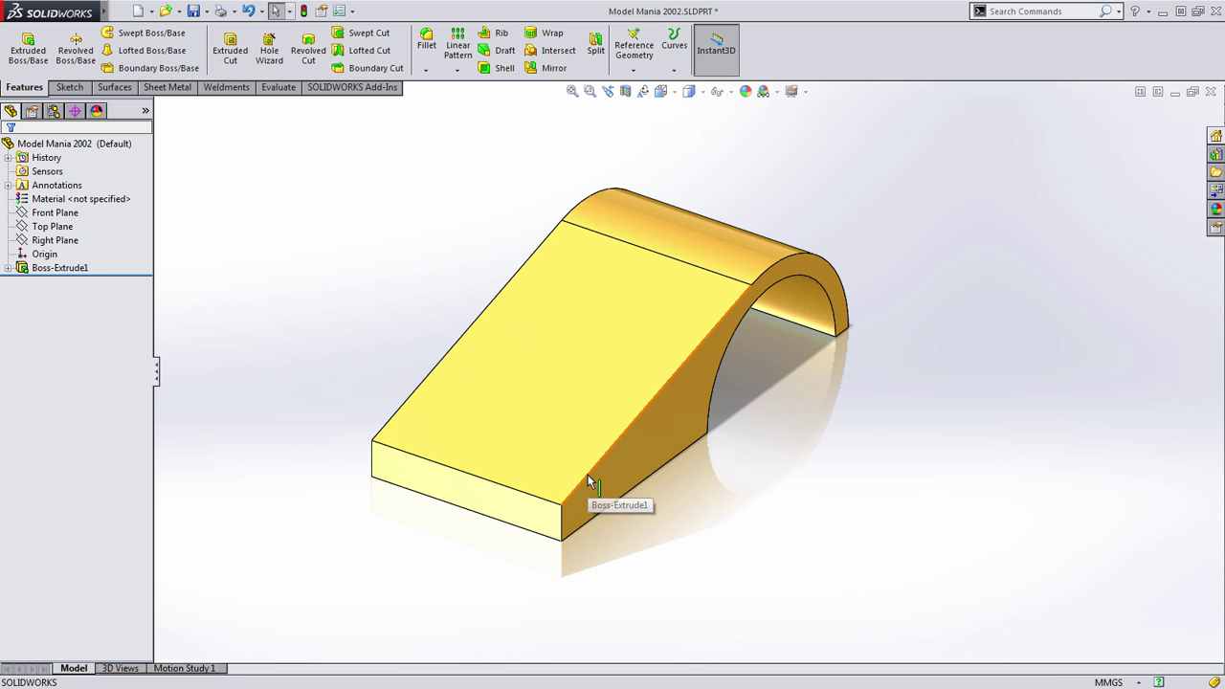
Step: On the Top Plane, sketch a tapered U outline with two lines from the wide end's outer corners joined by an arc near the narrow end
left_click(53, 226)
left_click(60, 205)
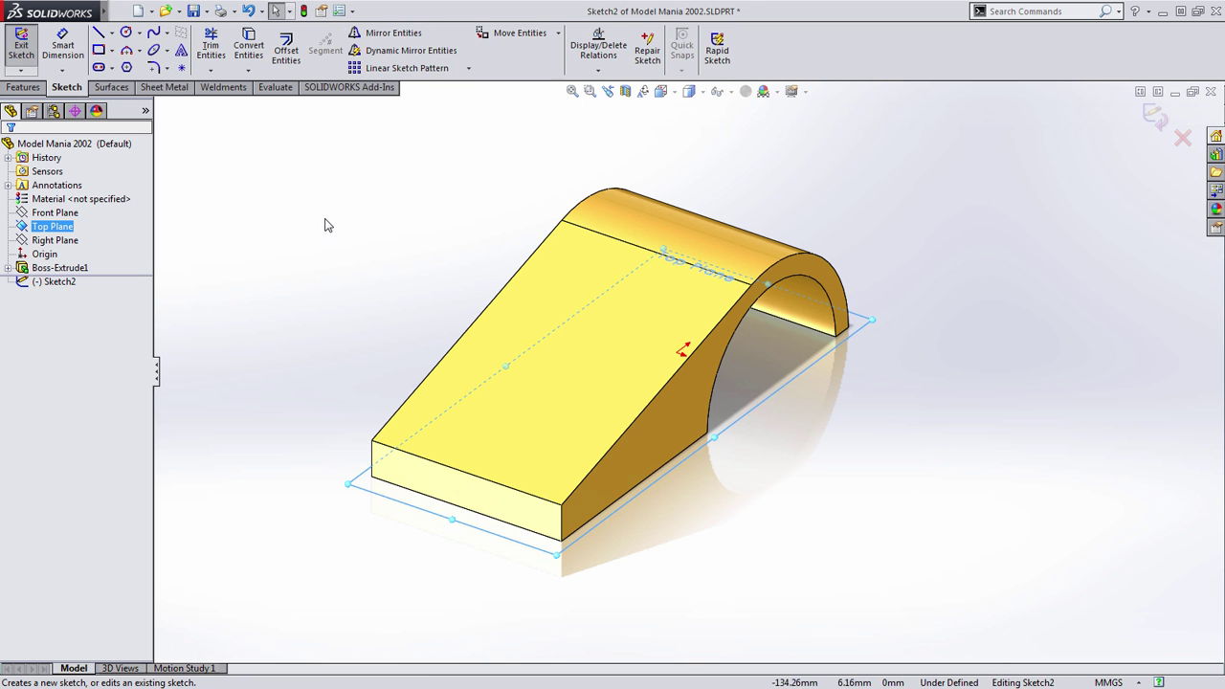
key("s")
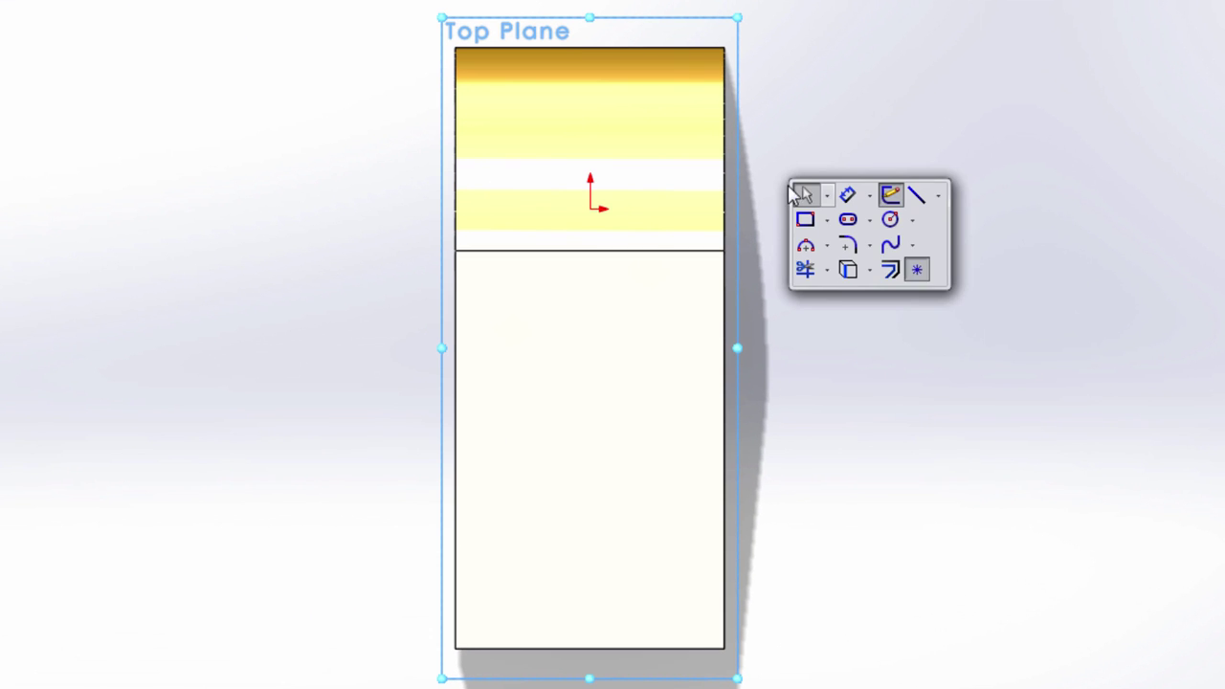
left_click(916, 195)
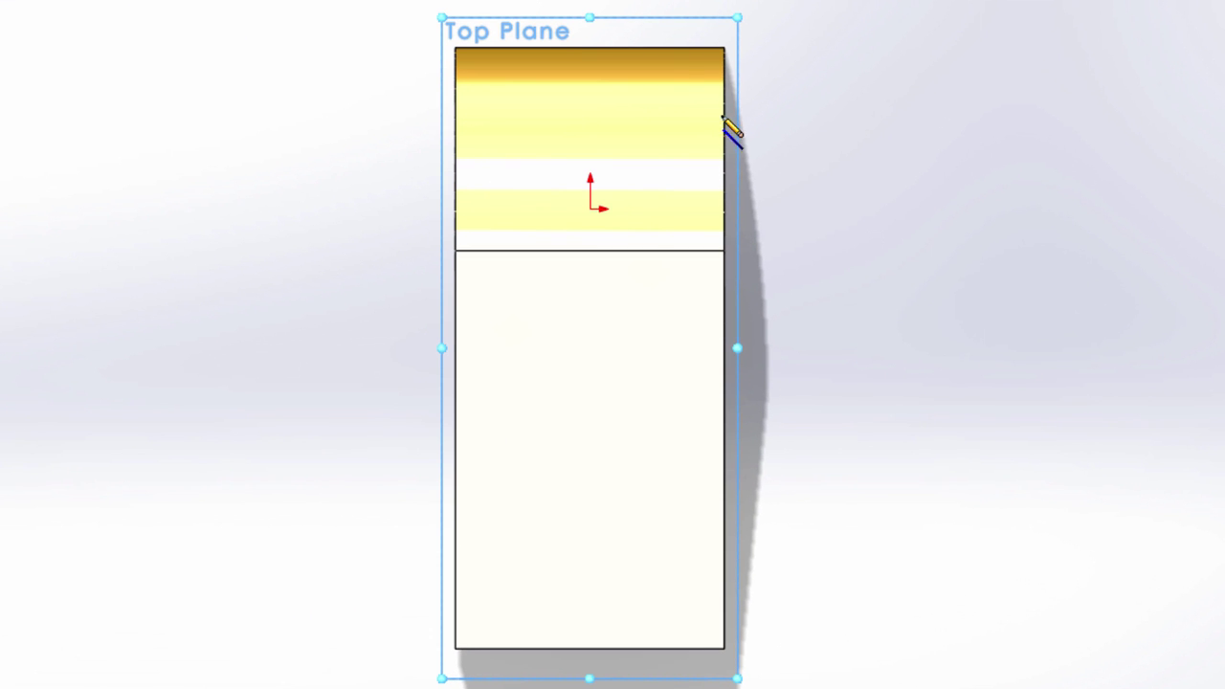
left_click(725, 48)
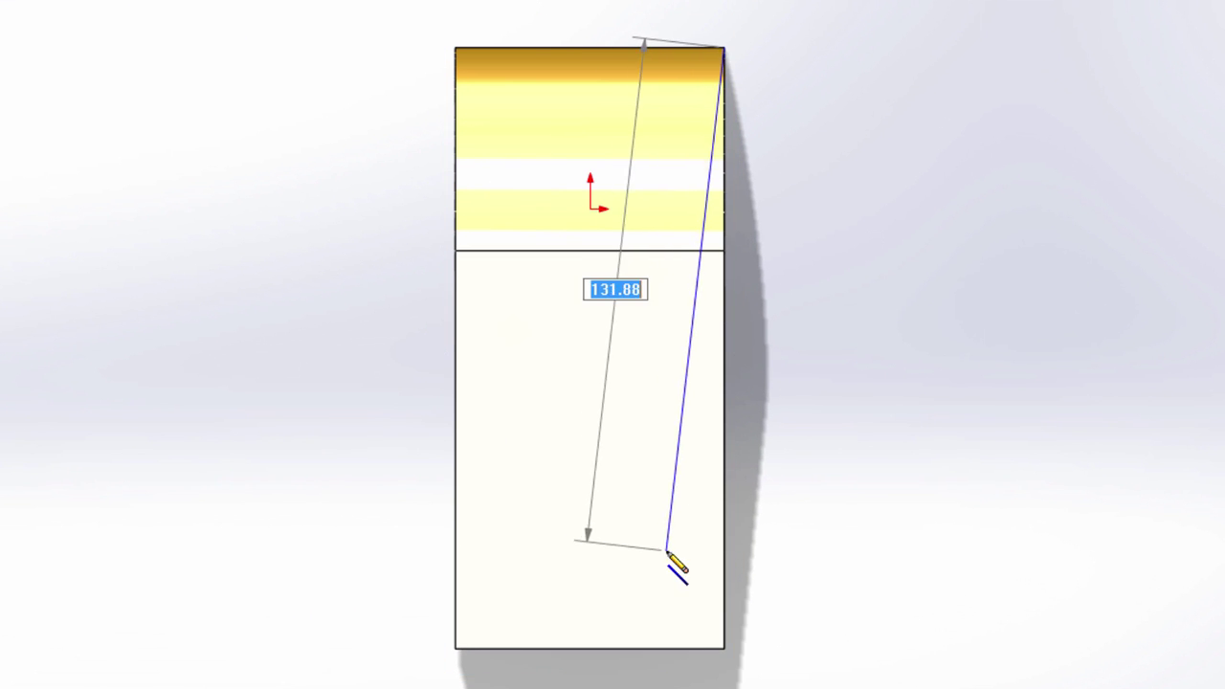
left_click(667, 552)
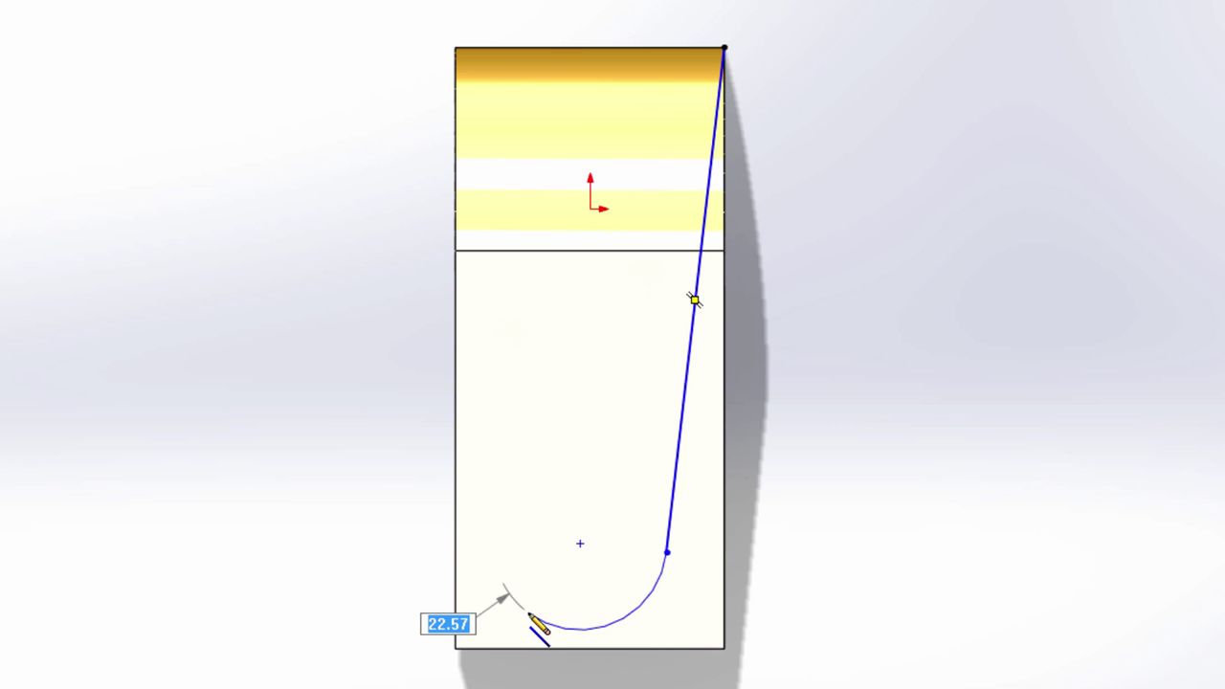
left_click(539, 552)
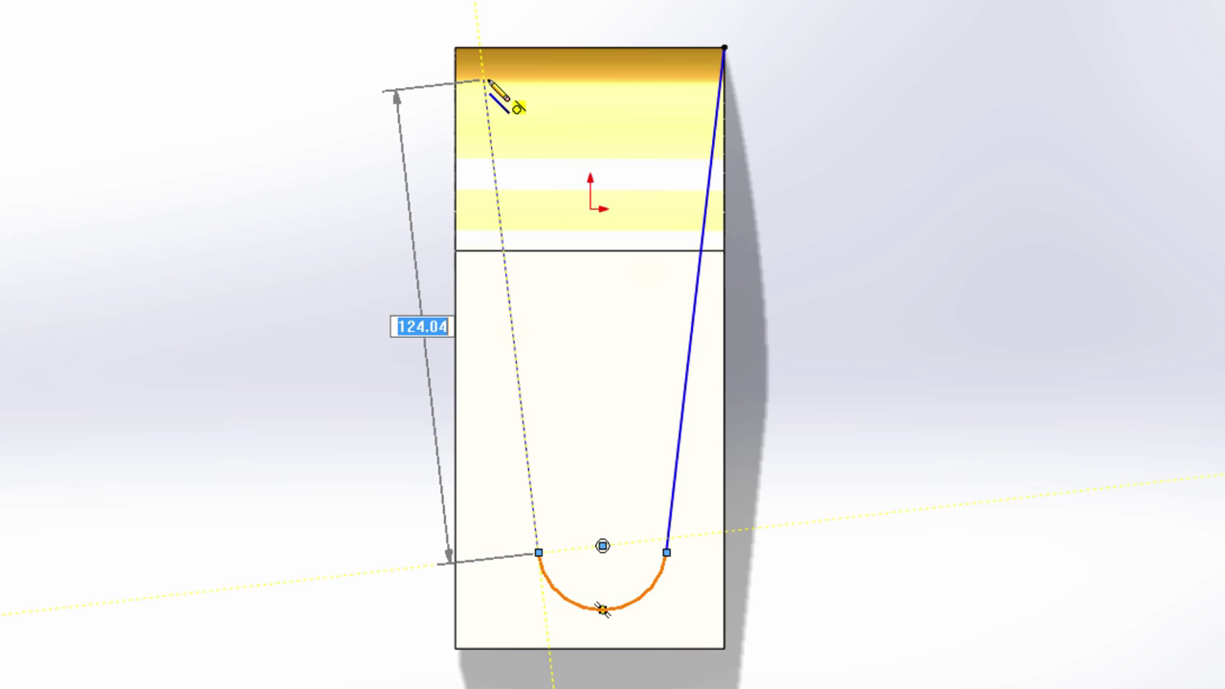
left_click(485, 81)
key("Escape")
left_click_drag(483, 82, 455, 48)
Step: Make the U outline's arc tangent to the solid's narrow end edge
scroll(607, 551, "down", 3)
mouse_move(575, 444)
left_mouse_down()
mouse_move(457, 430)
mouse_move(492, 423)
mouse_move(494, 434)
left_mouse_up()
left_click(547, 513, "ctrl")
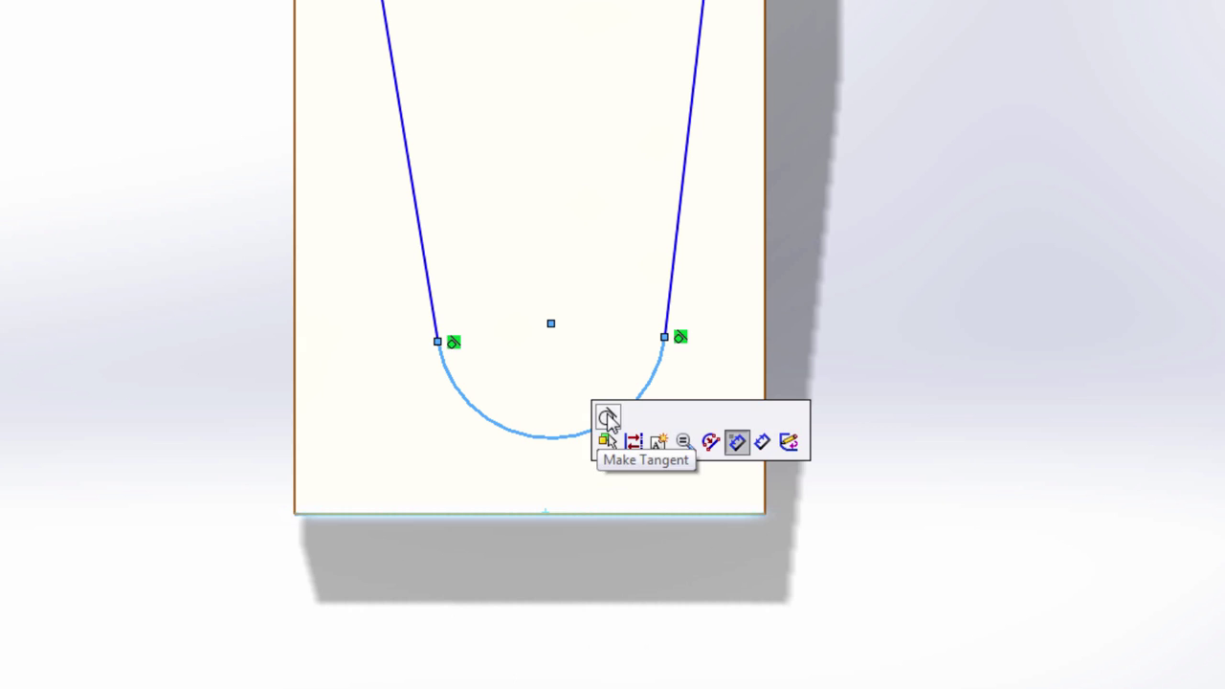
left_click(637, 439)
scroll(907, 458, "up", 3)
left_click_drag(630, 387, 611, 435)
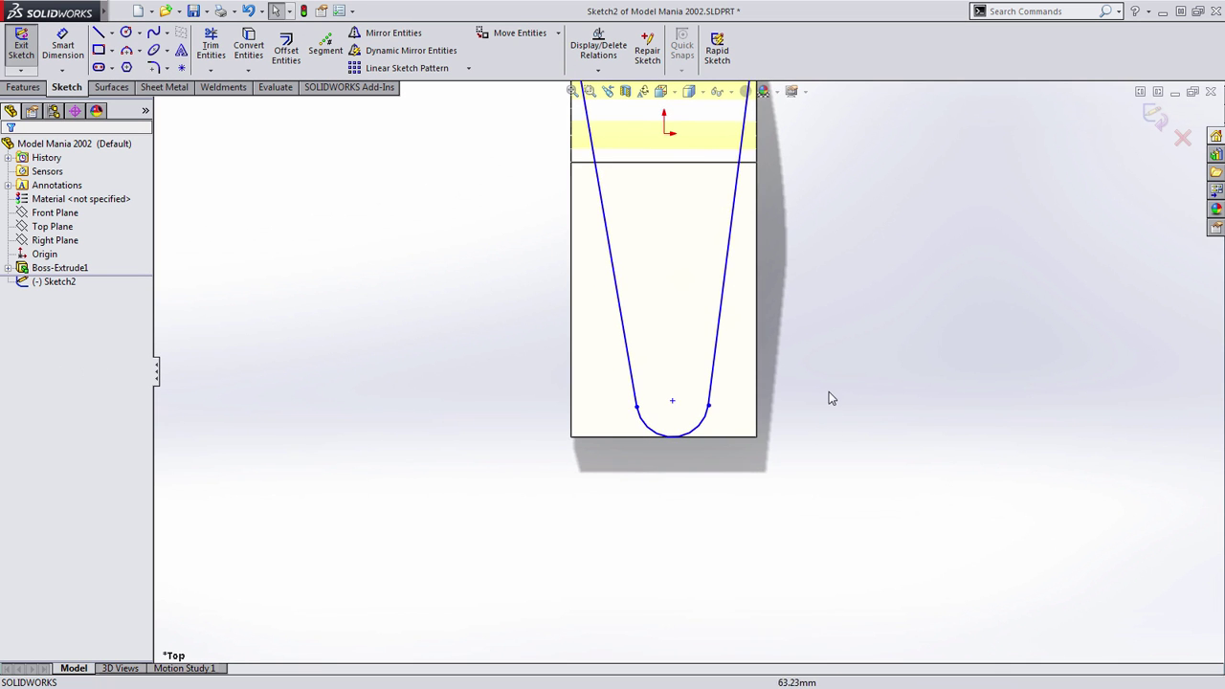
Step: Show Sketch1 from within the extruded body's feature
mouse_move(831, 398)
middle_mouse_down()
mouse_move(776, 383)
mouse_move(787, 365)
middle_mouse_up()
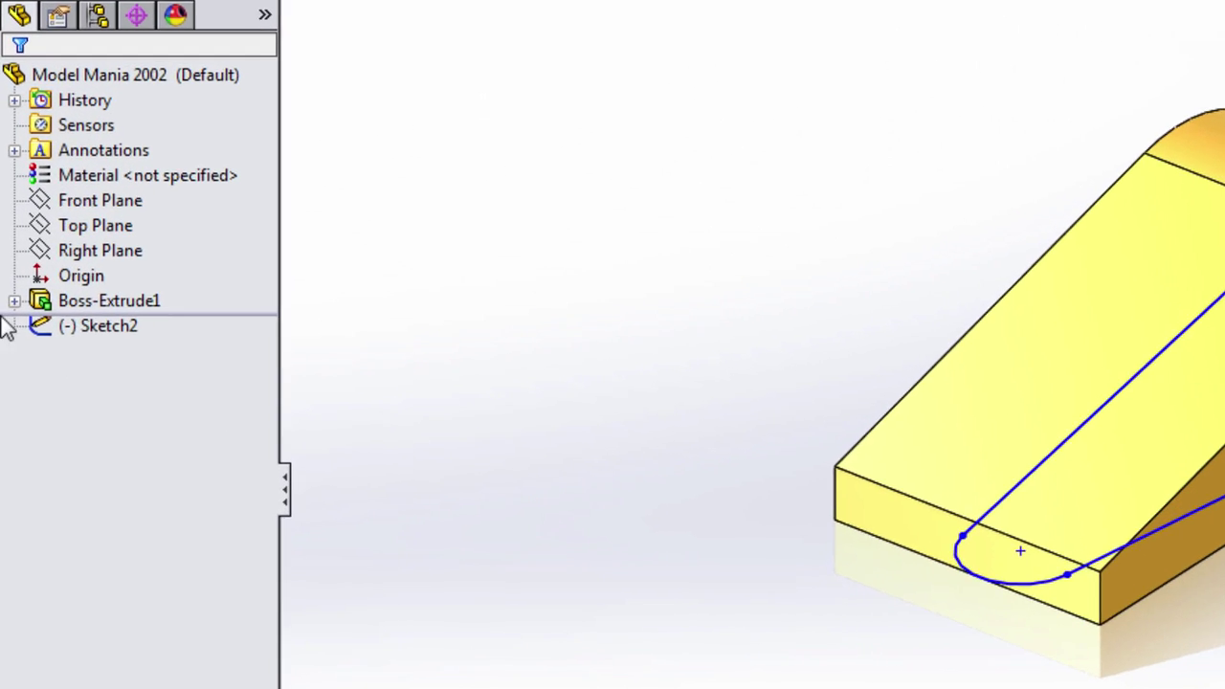
left_click(15, 302)
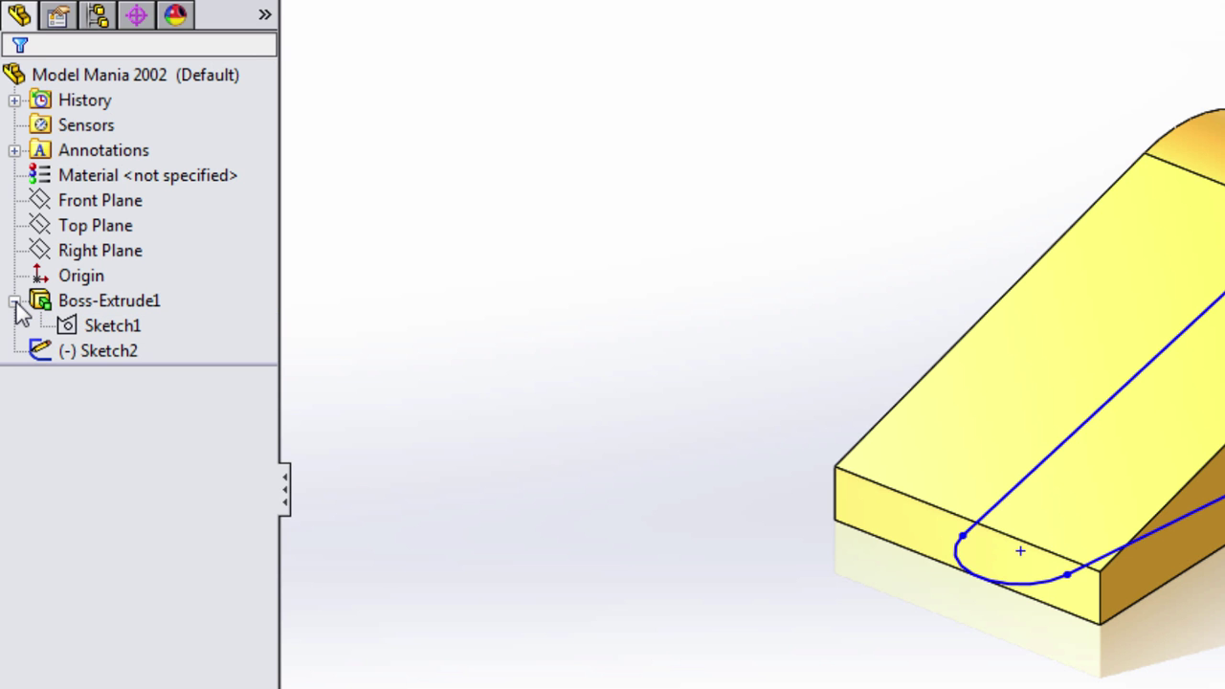
left_click(65, 322)
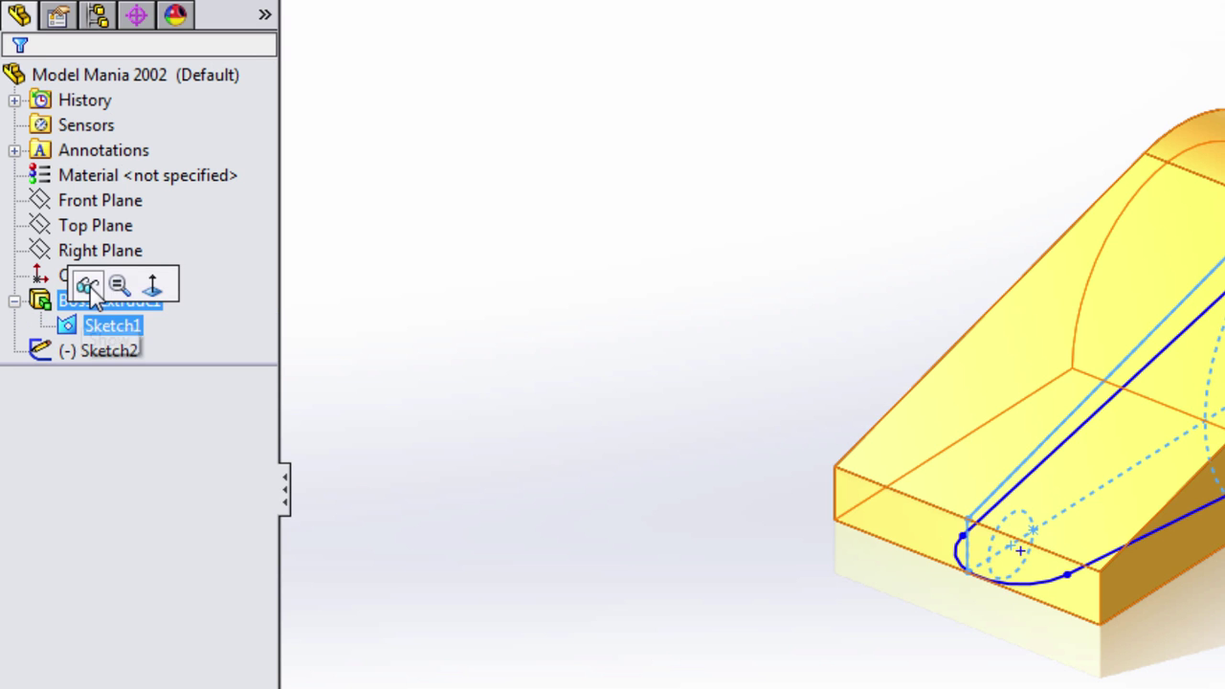
left_click(89, 287)
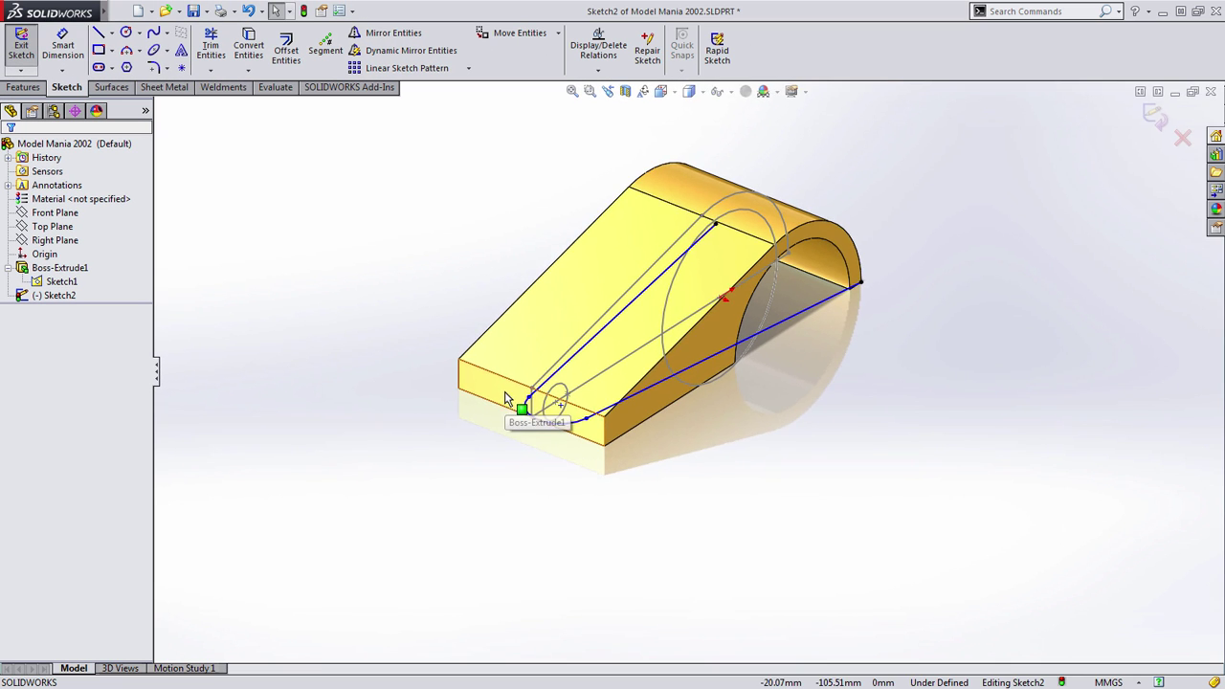
Step: Make the U outline's arc centre coincident with the centre of the 15 mm circle in Sketch1, and return to the Top view
scroll(588, 402, "down", 3)
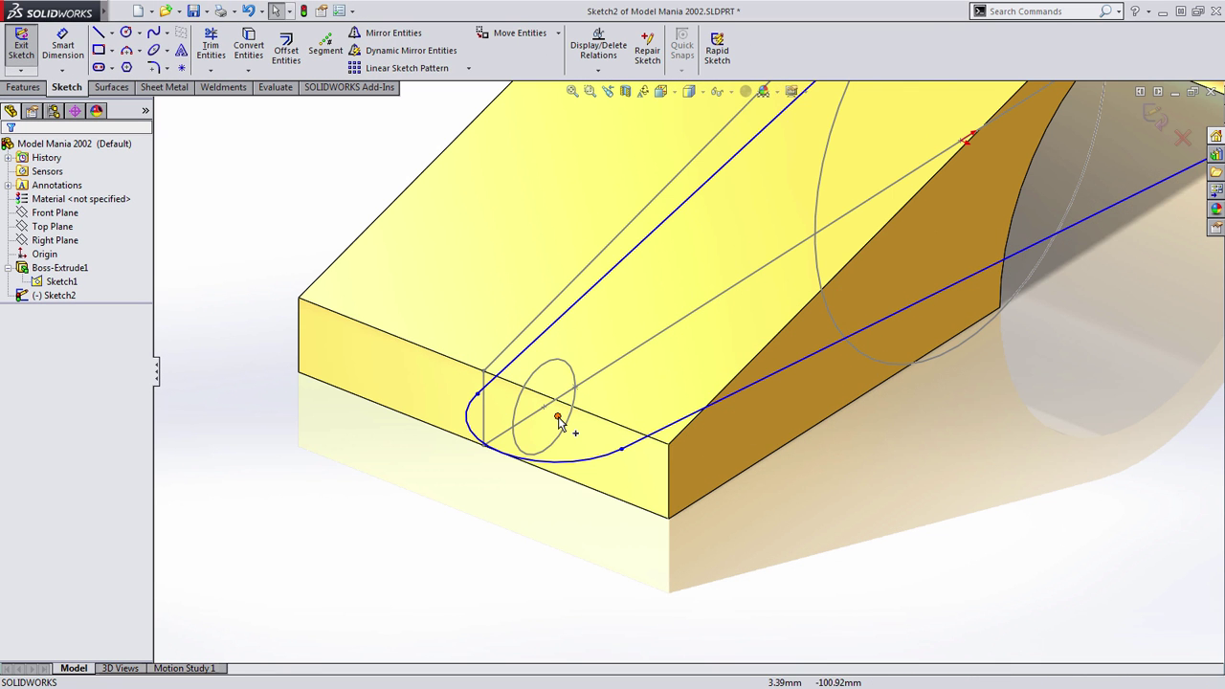
left_click(558, 419)
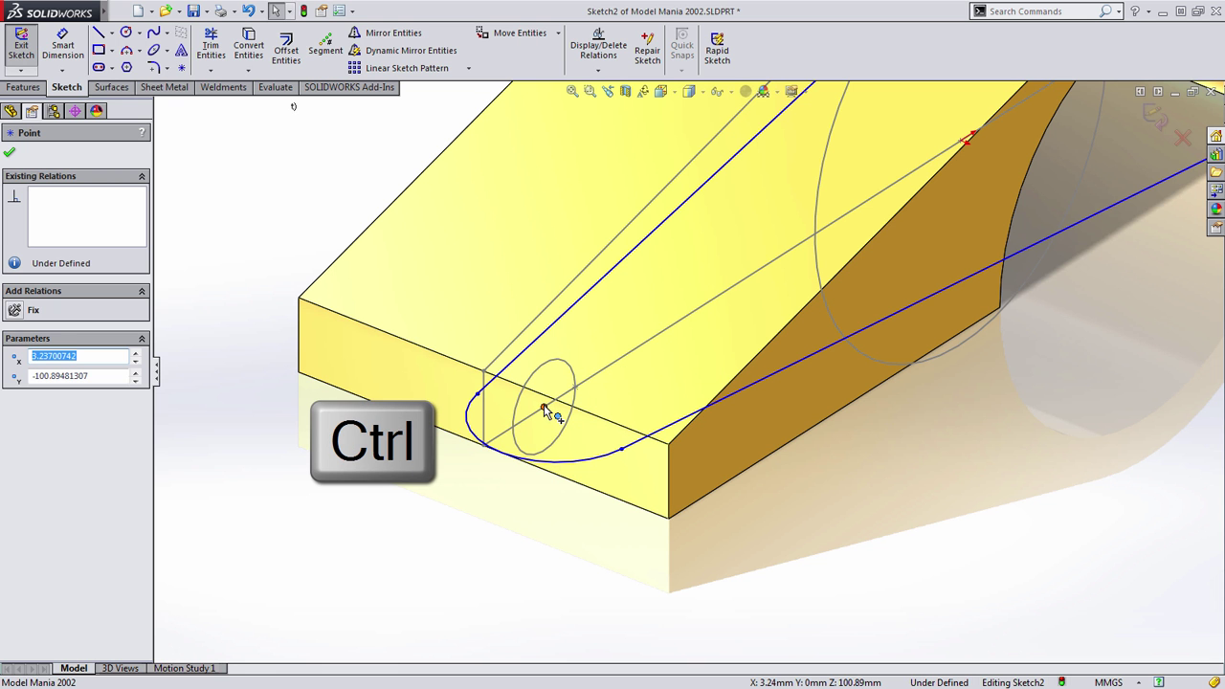
left_click(546, 411, "ctrl")
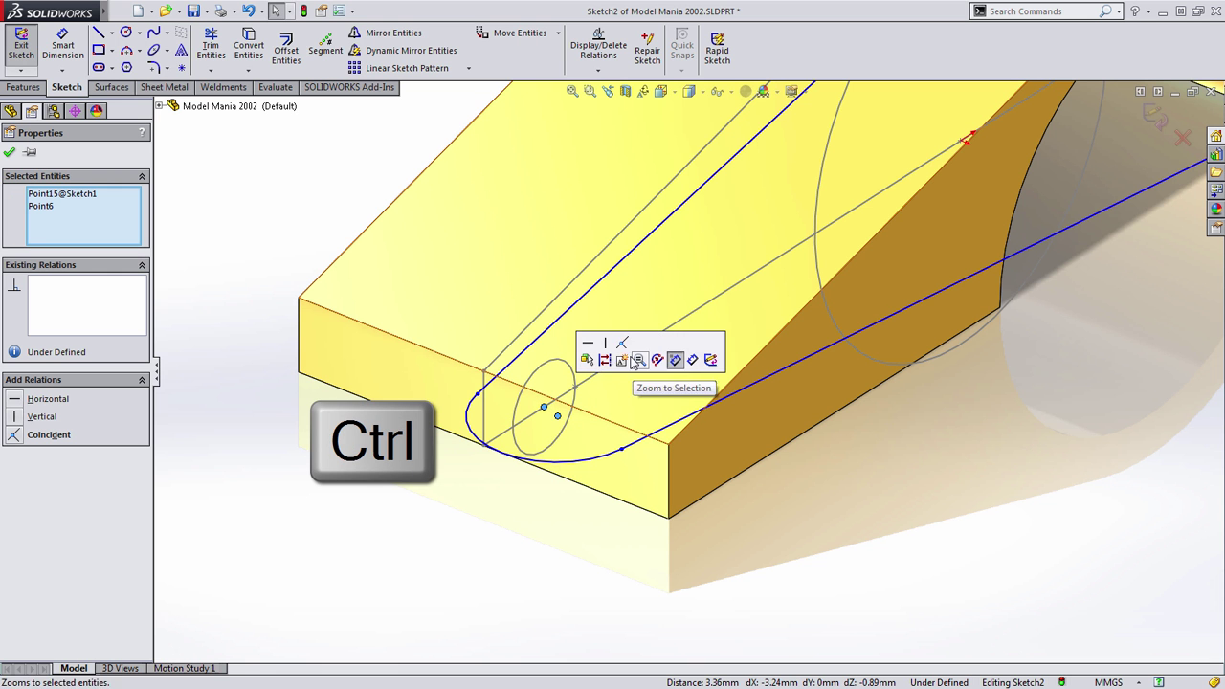
left_click(631, 355)
left_click(661, 91)
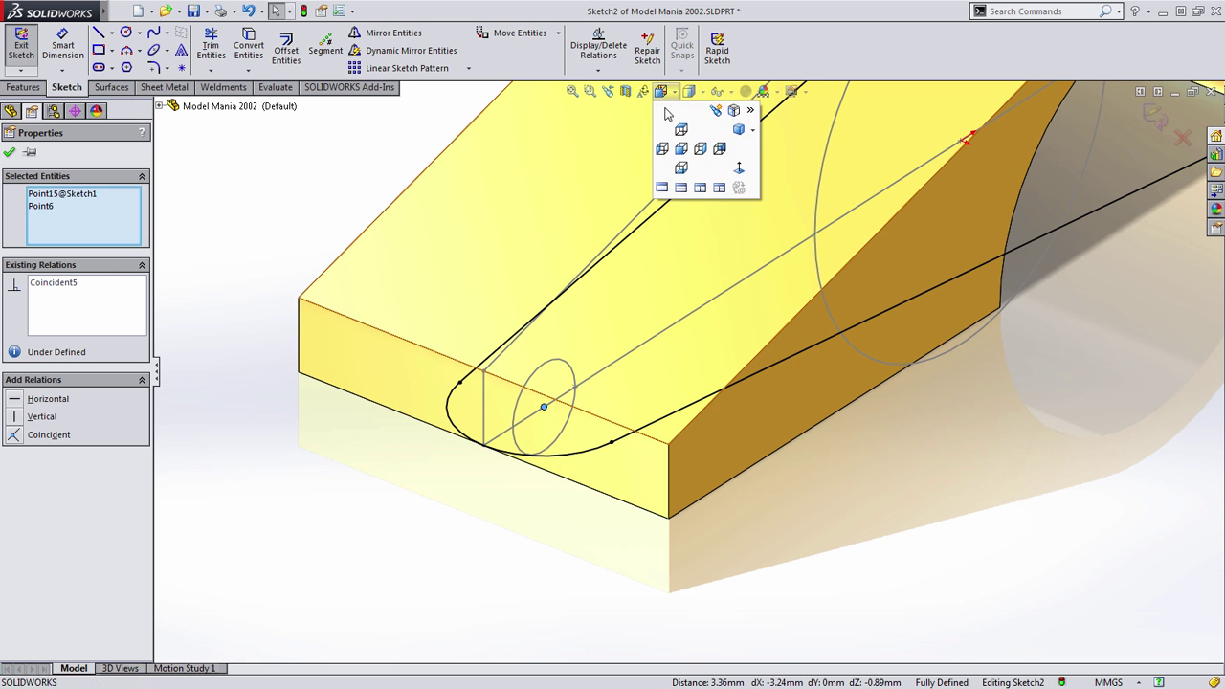
left_click(681, 130)
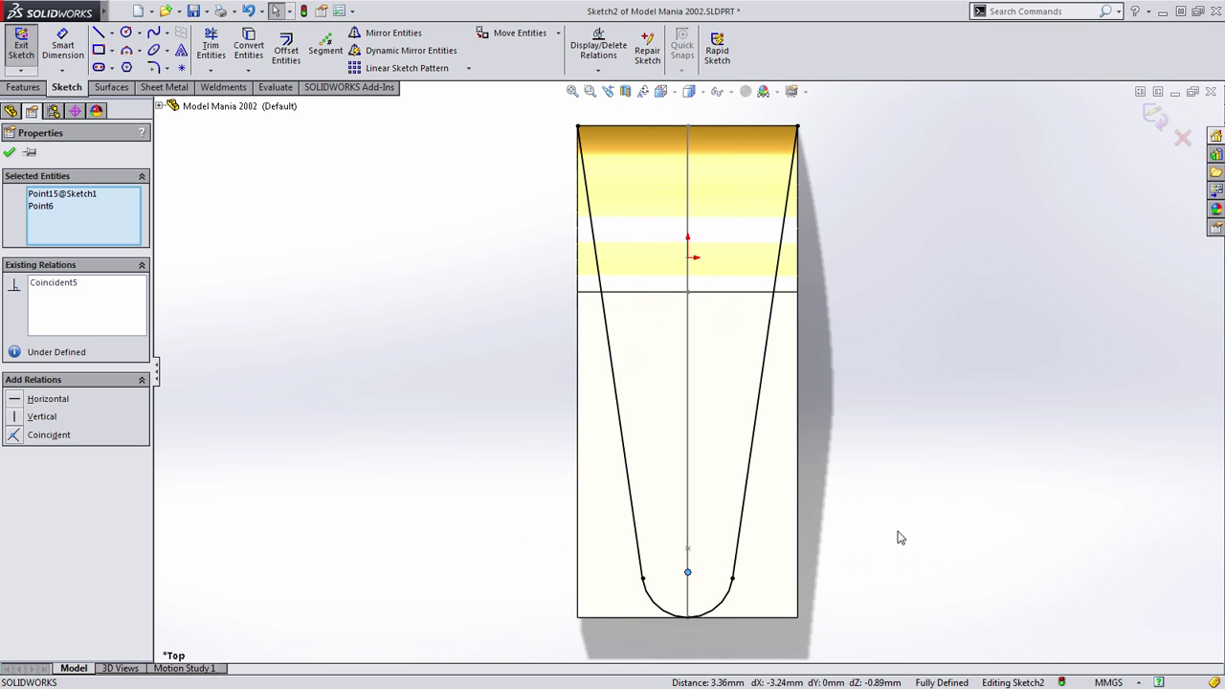
Step: Cut the solid with the U outline using an extruded cut set to Through All - Both, leaving the tapered, rounded body
scroll(753, 580, "down", 2)
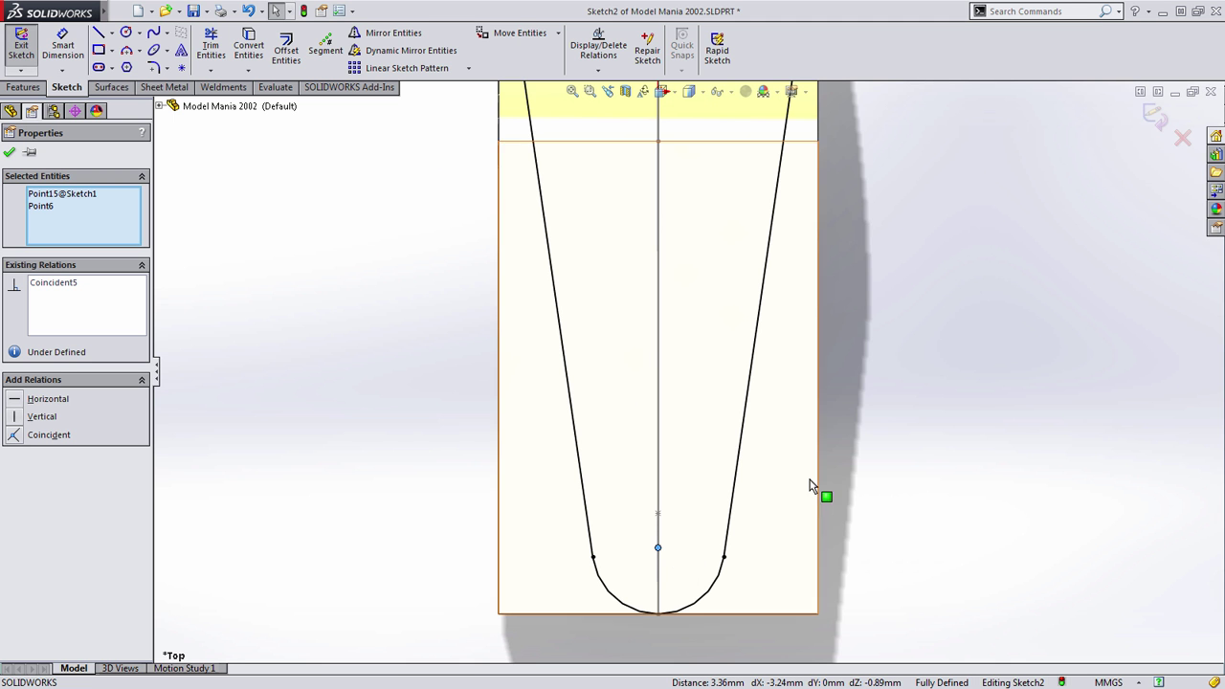
left_click(891, 472)
mouse_move(891, 473)
middle_mouse_down()
mouse_move(864, 438)
mouse_move(834, 276)
mouse_move(820, 374)
middle_mouse_up()
scroll(1049, 471, "up", 1)
scroll(1044, 470, "up", 2)
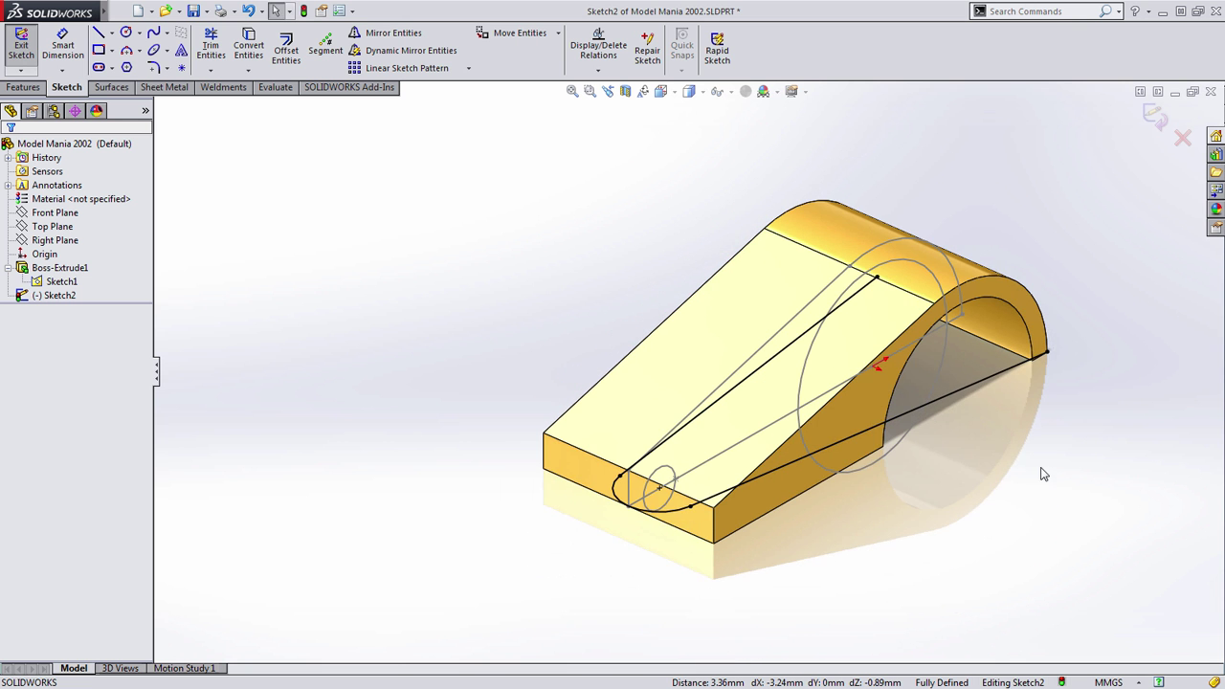
middle_click_drag(1036, 470, 904, 431, "ctrl")
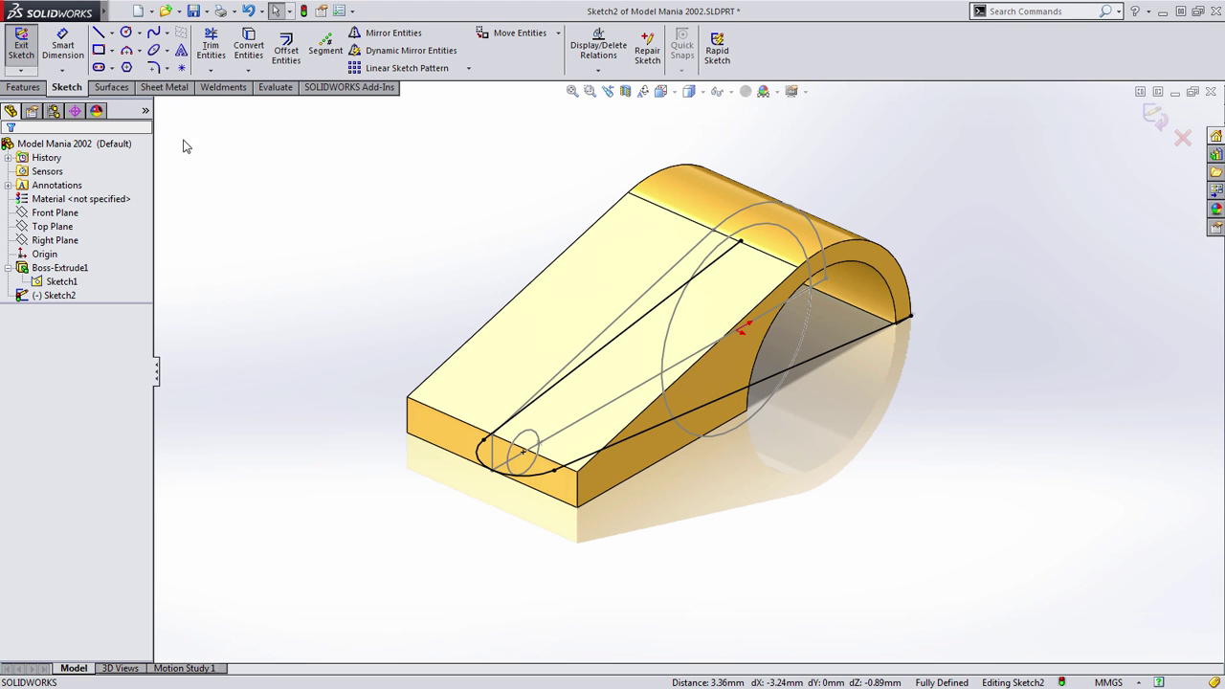
left_click(26, 88)
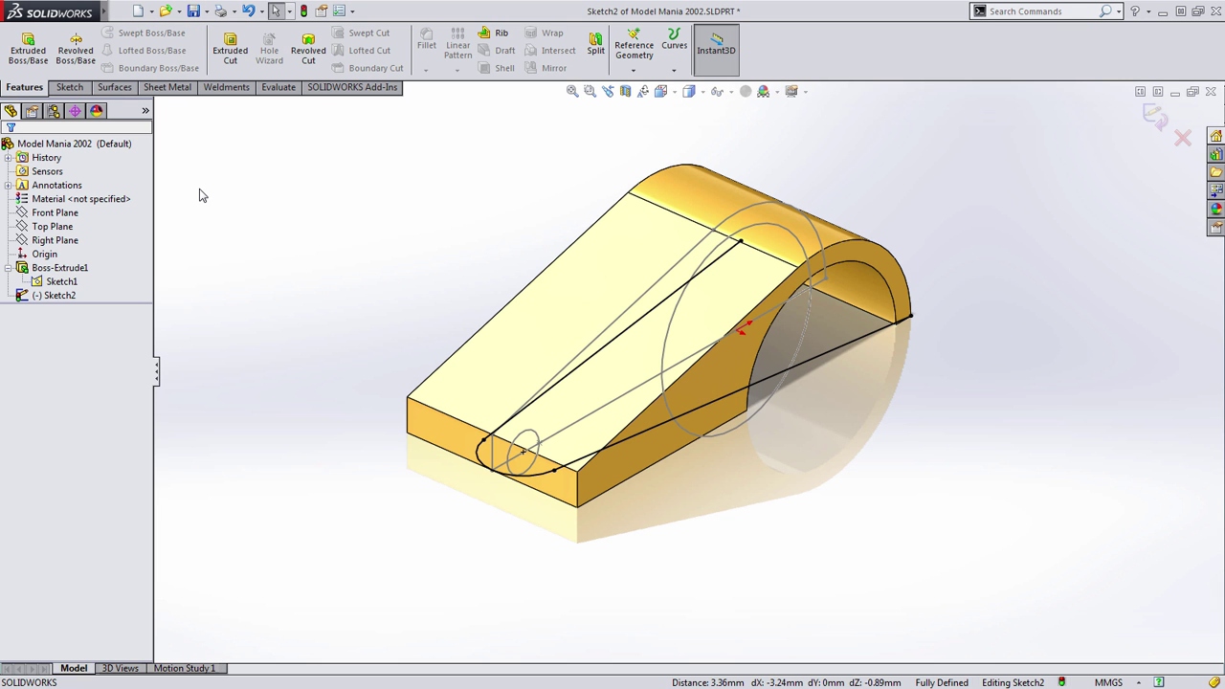
left_click(228, 69)
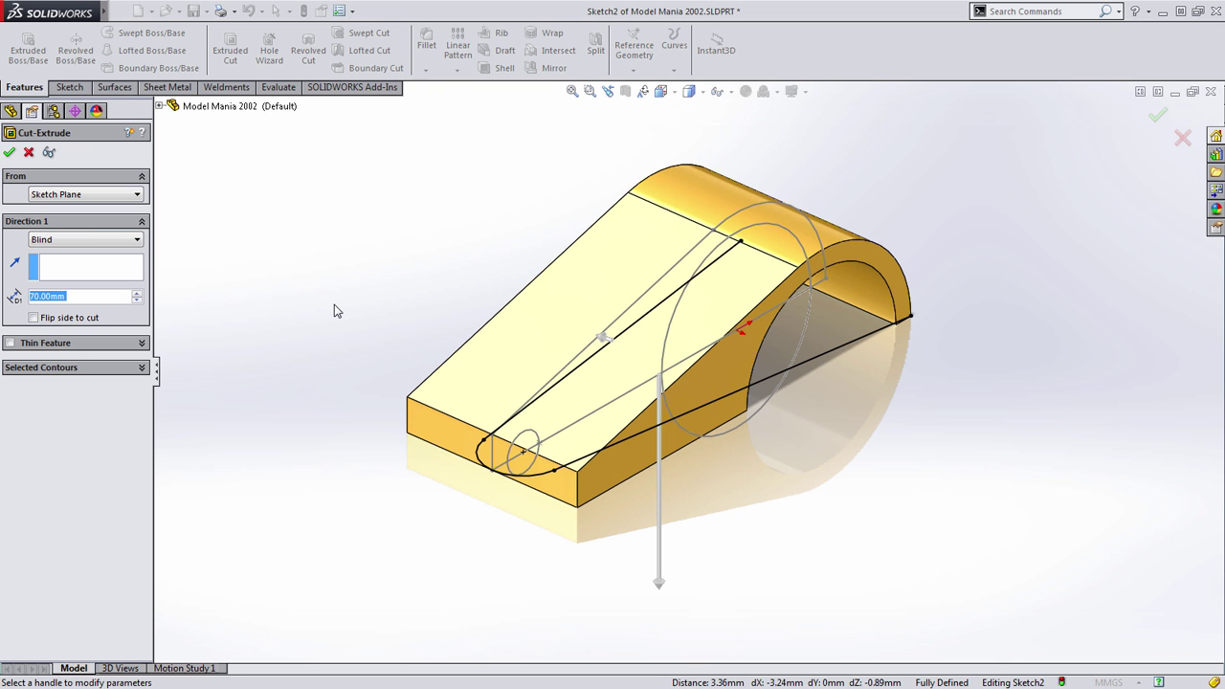
left_click(88, 240)
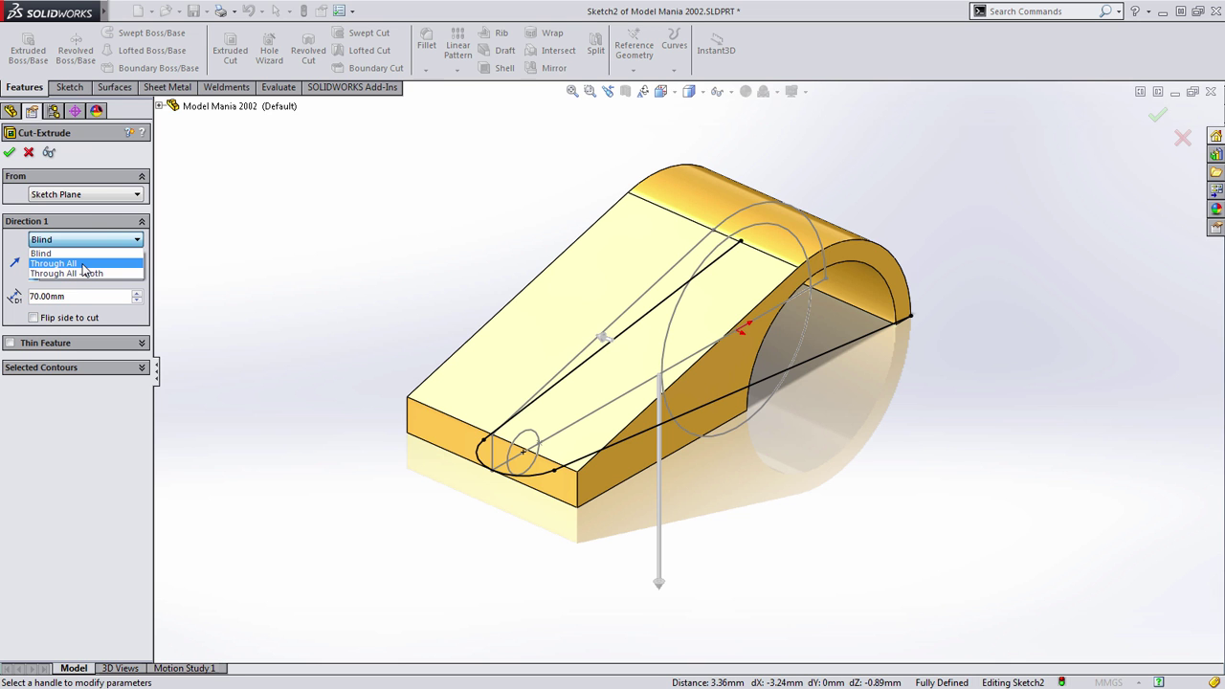
left_click(84, 273)
middle_click_drag(322, 327, 367, 293)
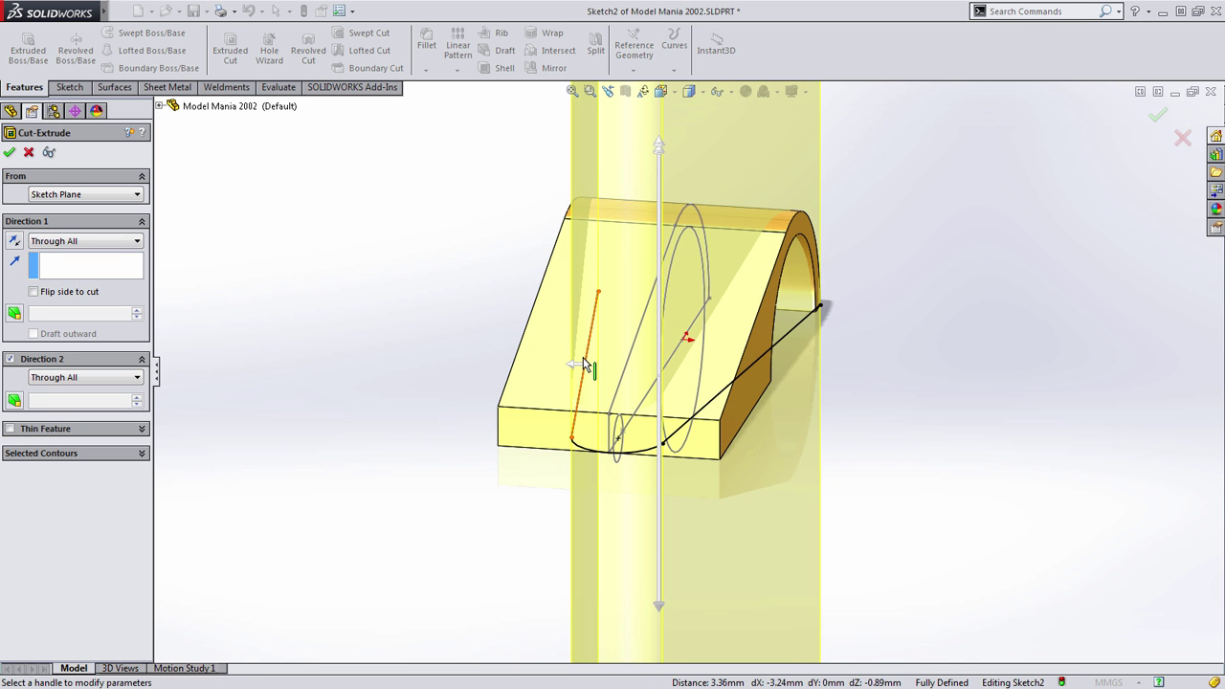
key("Return")
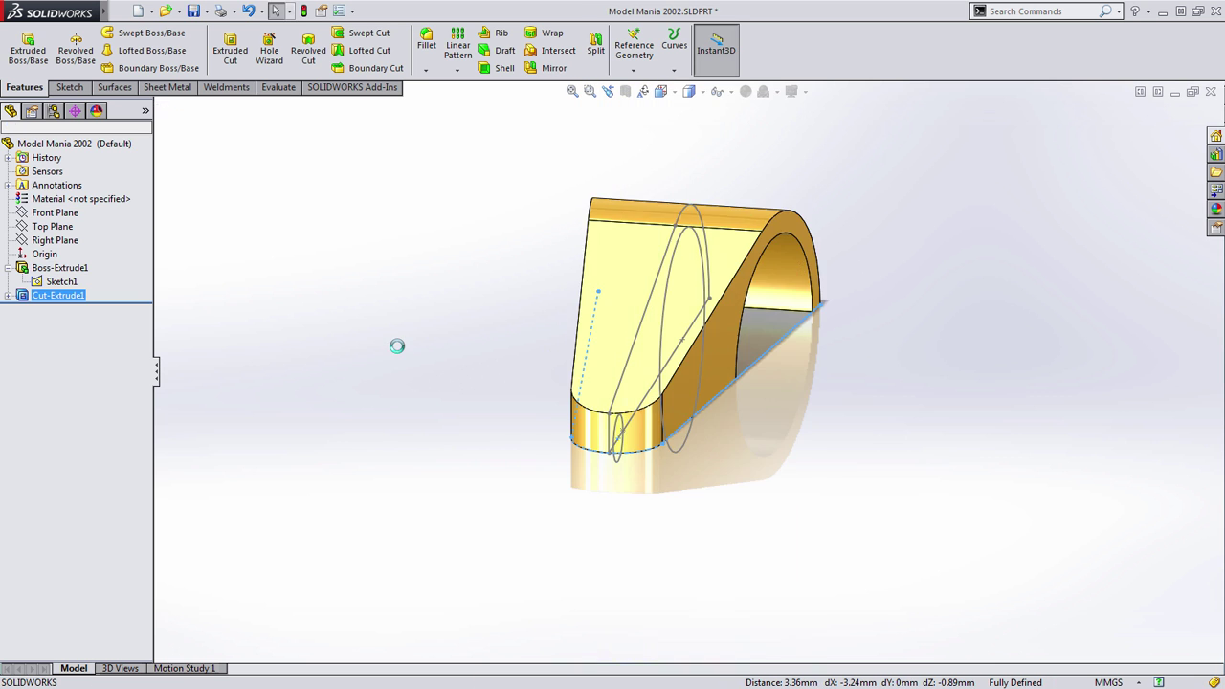
middle_click_drag(412, 315, 375, 344)
left_click(376, 342)
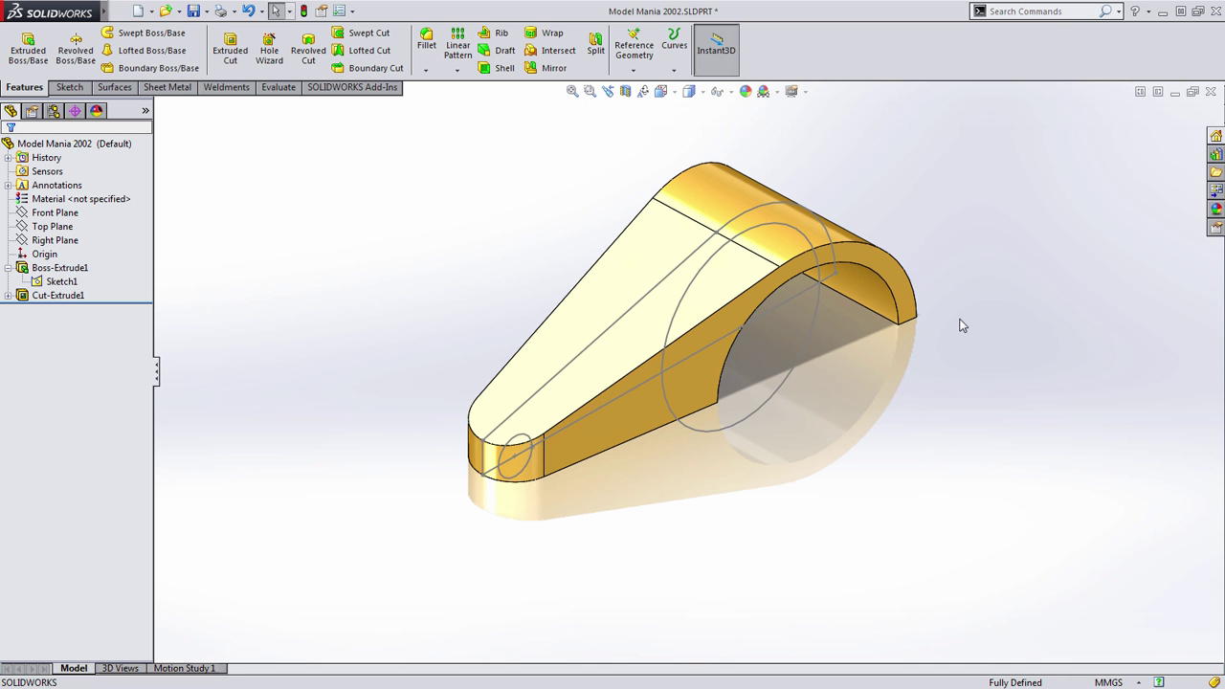
Step: On the Top Plane, sketch a 7.5 mm radius circle centred on Sketch1's small circle, snapped to that circle's endpoint on the baseline
scroll(813, 395, "down", 2)
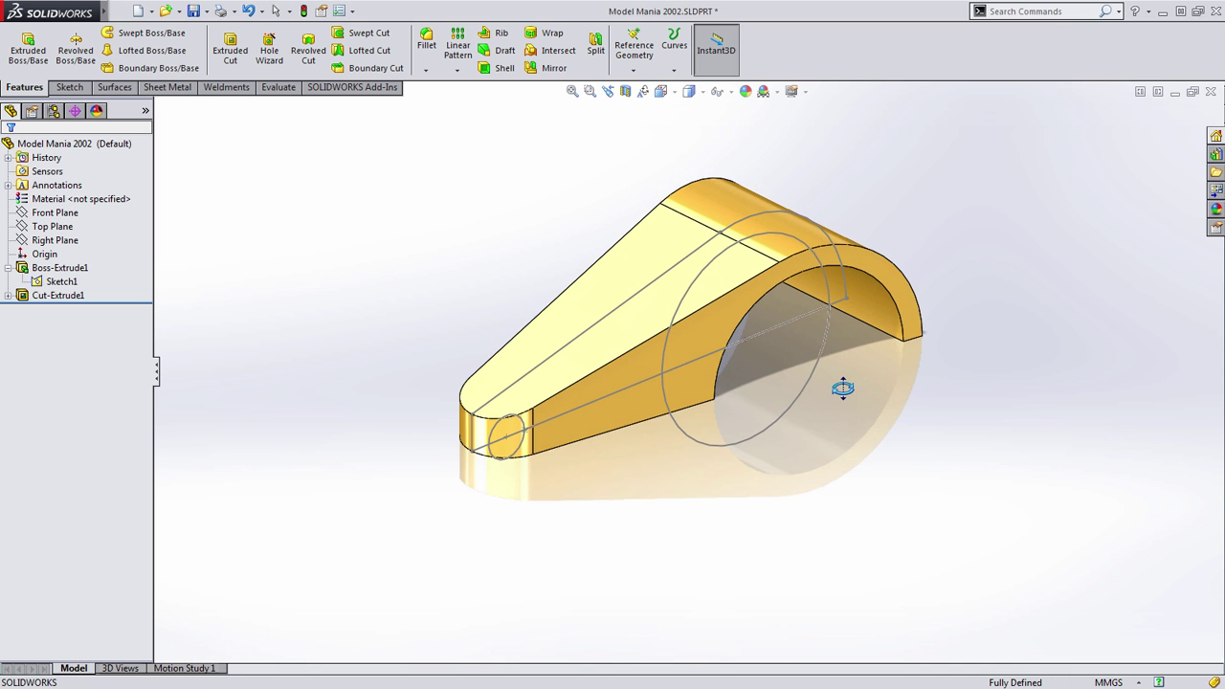
scroll(565, 430, "down", 5)
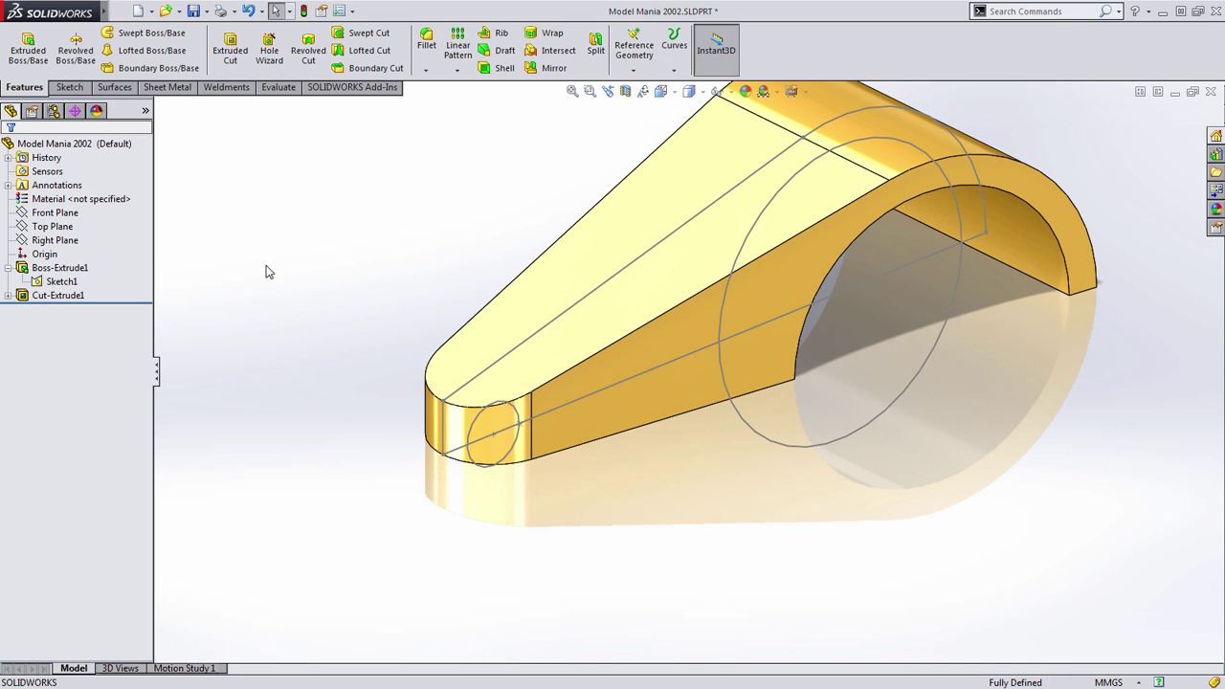
left_click(53, 226)
left_click(83, 201)
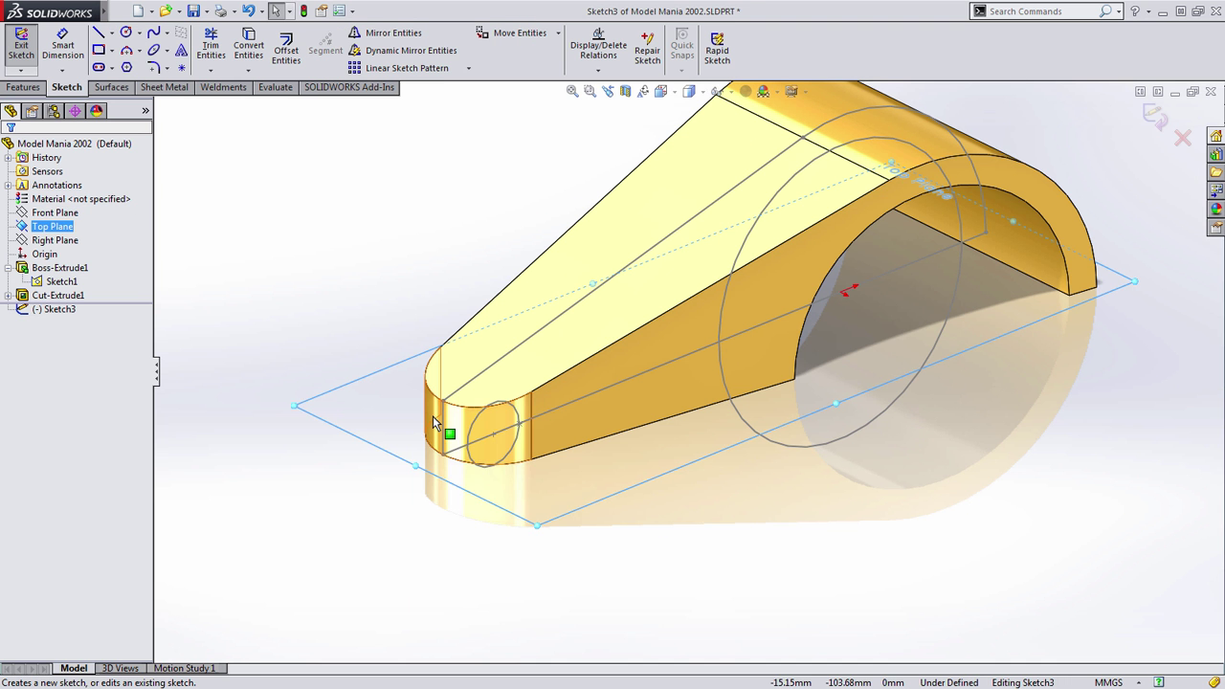
key("s")
left_click(502, 464)
scroll(487, 470, "down", 4)
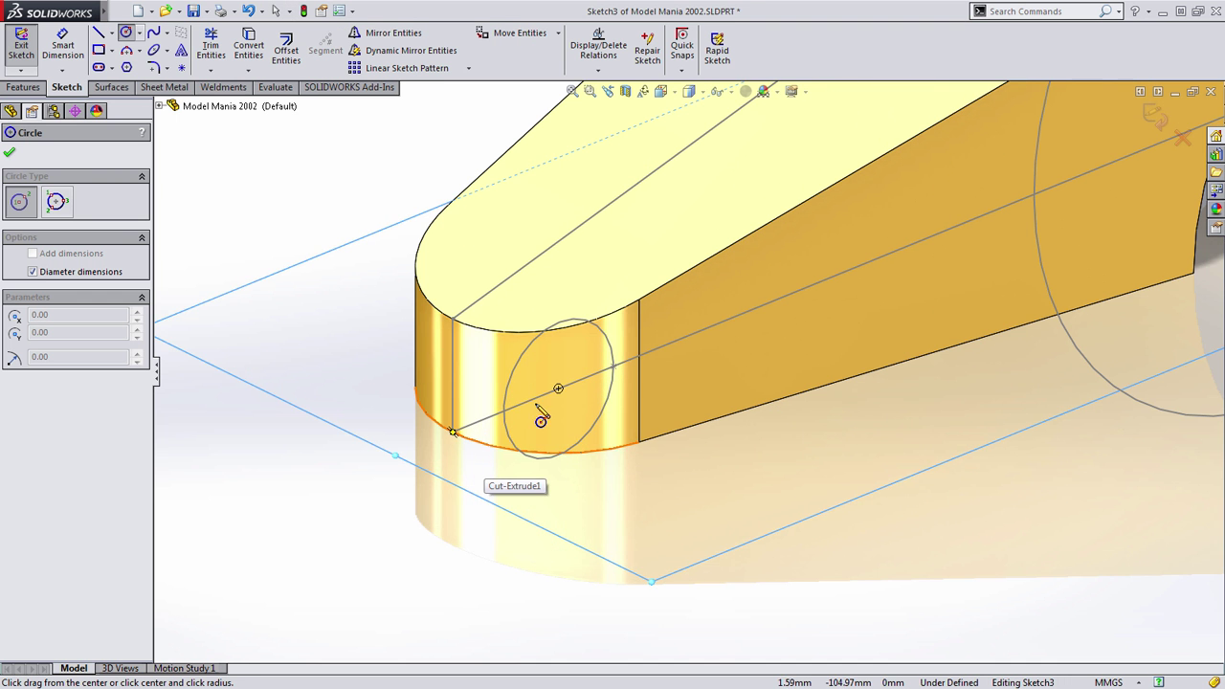
left_click(558, 389)
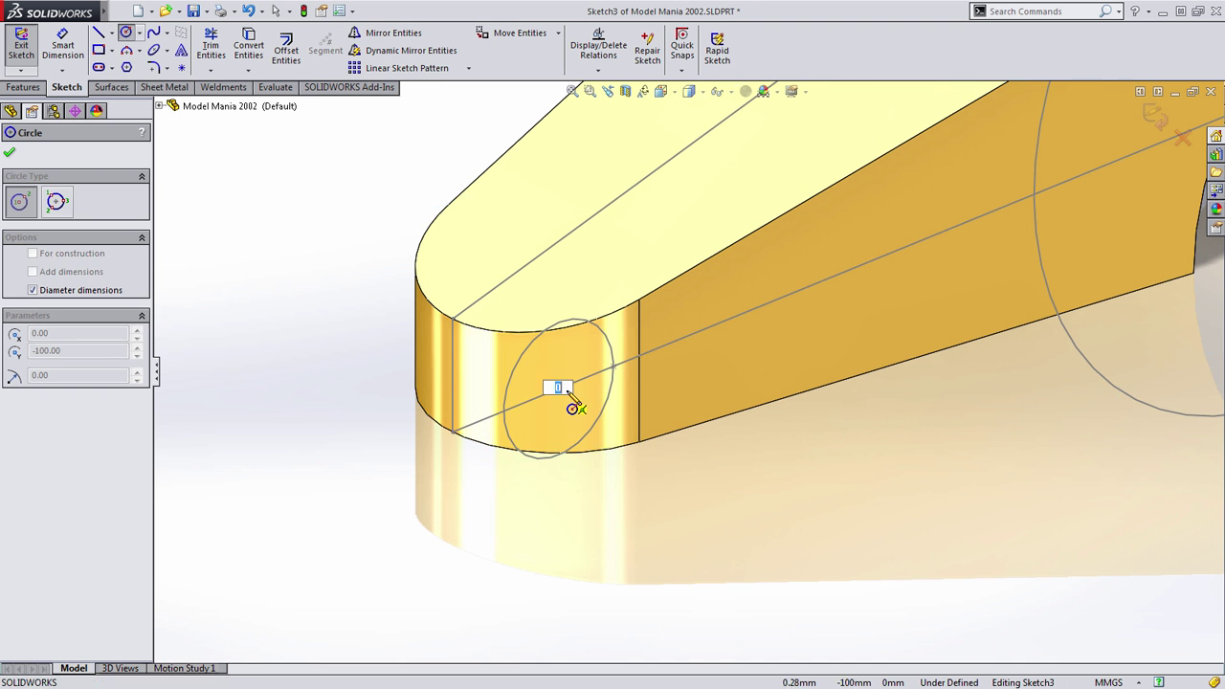
left_click(619, 383)
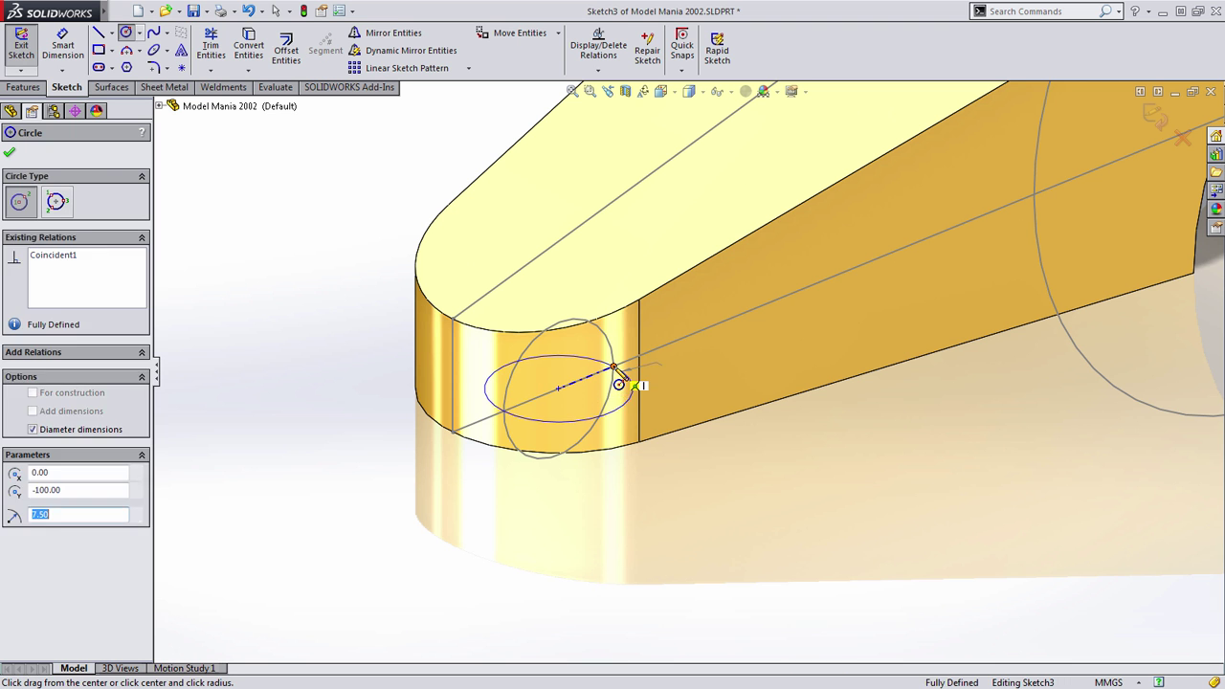
key("Escape")
scroll(619, 383, "up", 5)
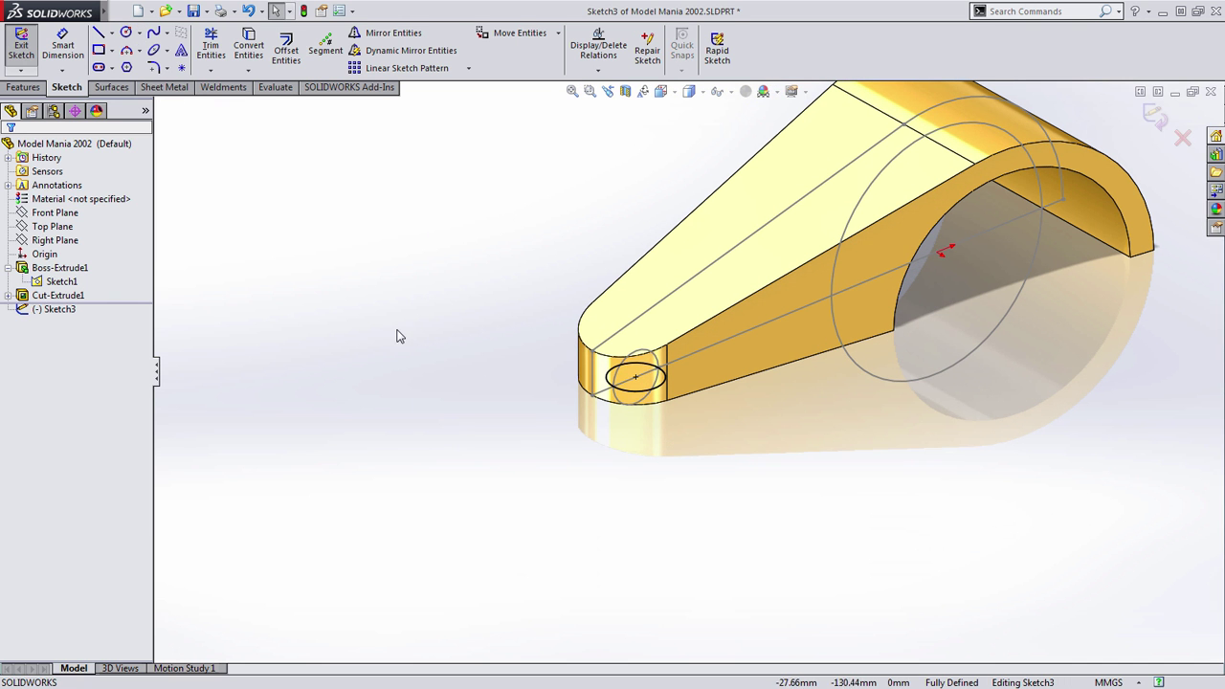
Step: Cut the circle upward with Through All to make the hole in the narrow end
key("s")
left_click(448, 320)
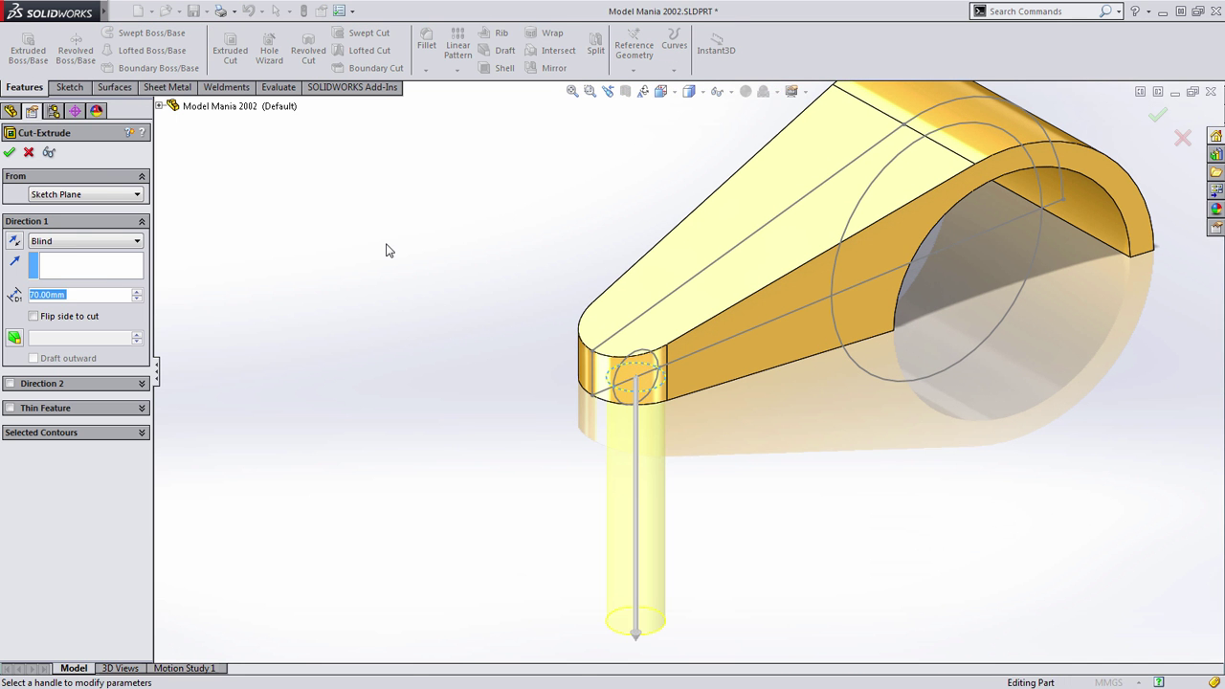
right_click(386, 249)
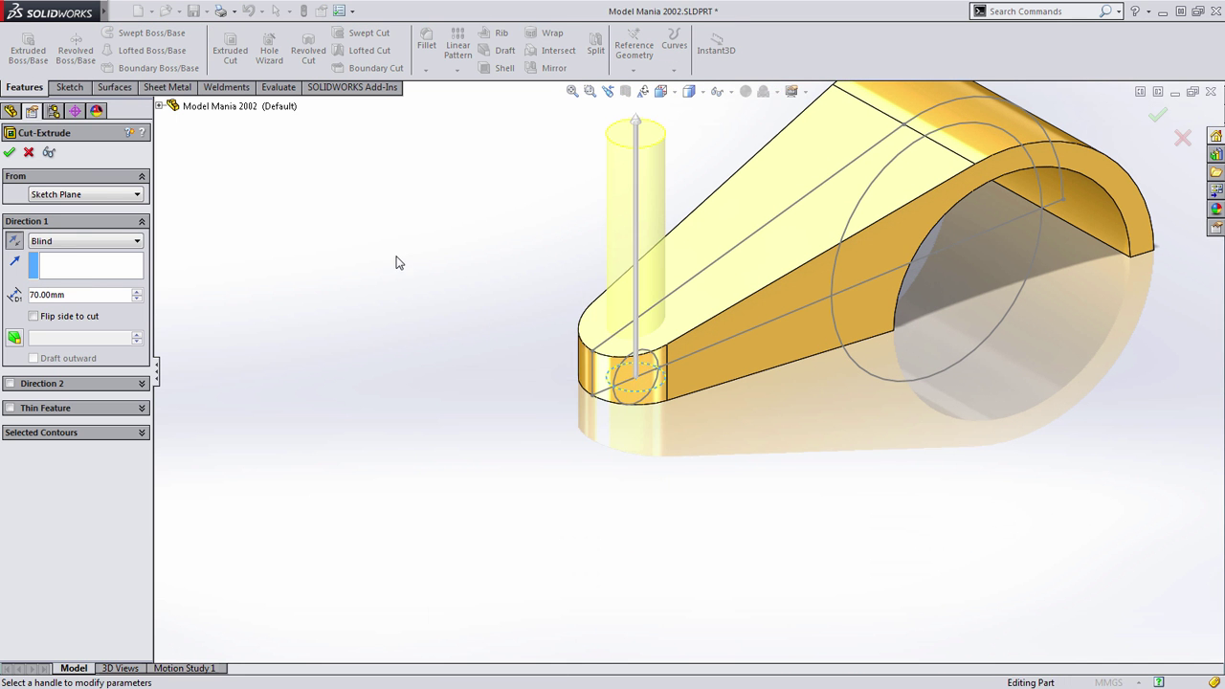
right_click(400, 264)
left_click(445, 413)
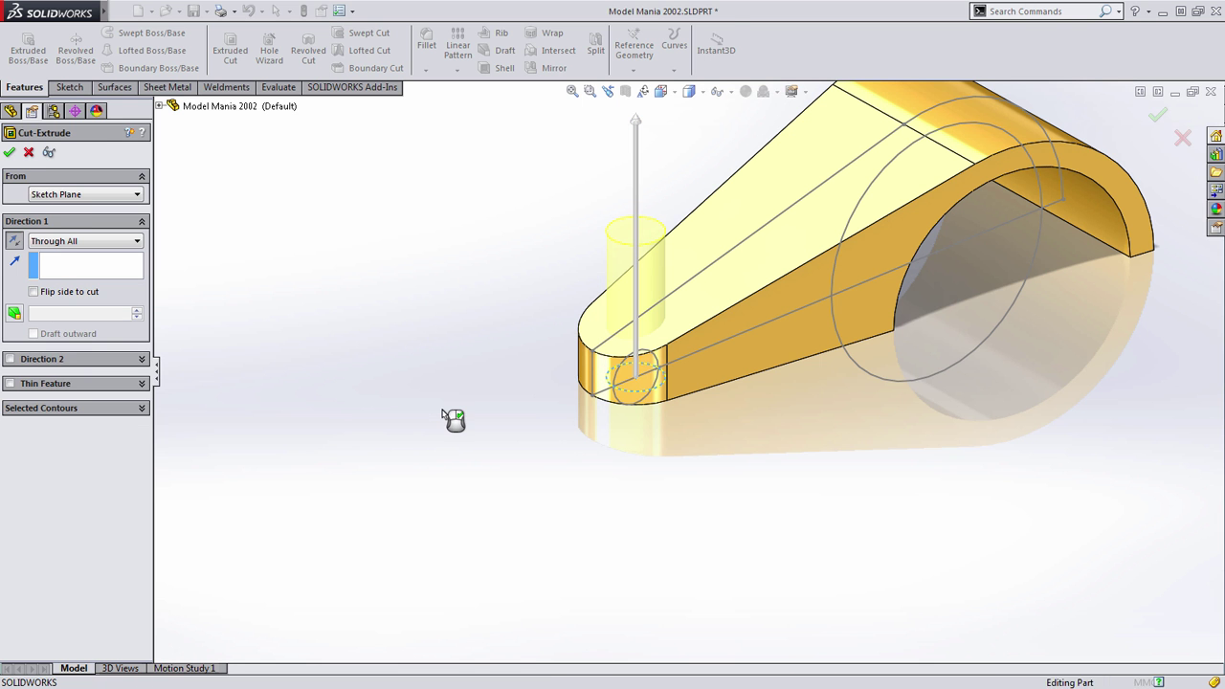
right_click(453, 418)
key("f")
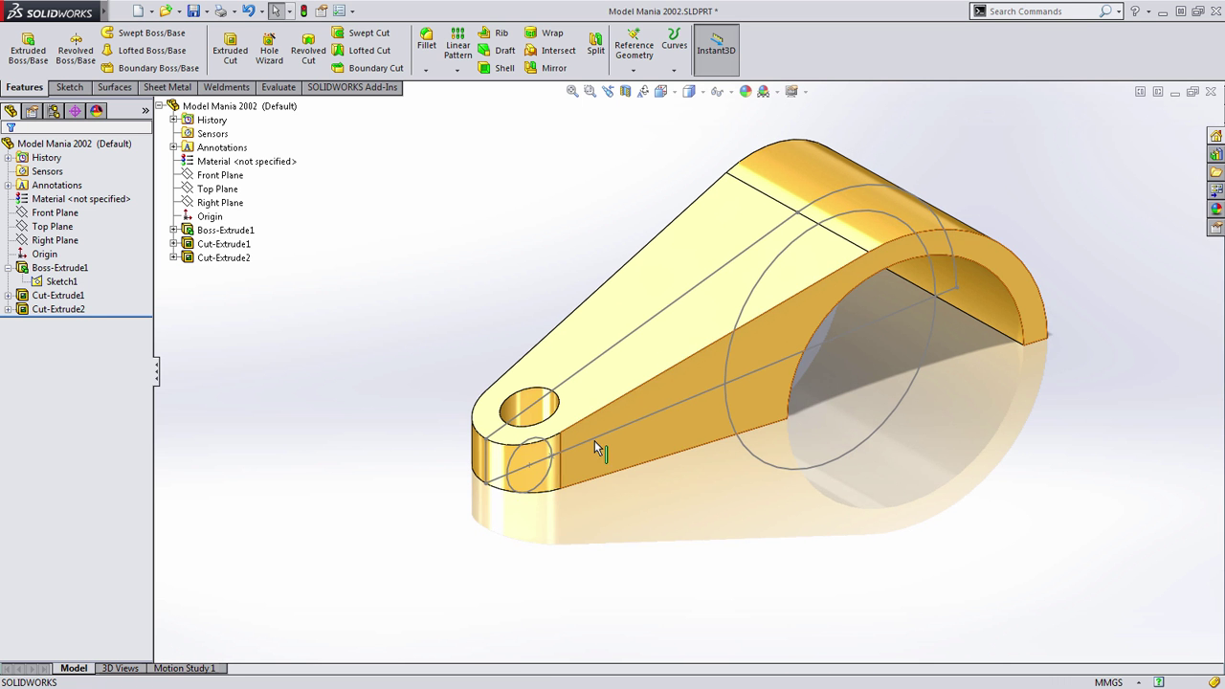
Step: Hide Sketch1 on the model
left_click(601, 440)
left_click(670, 363)
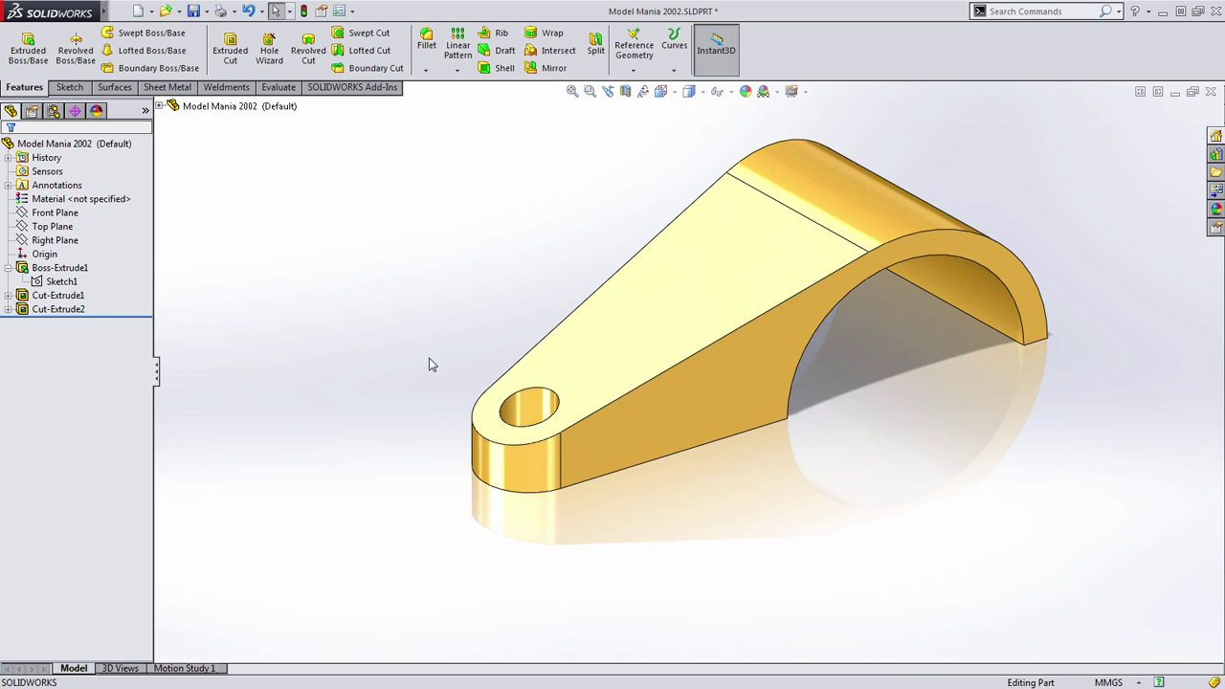
middle_click_drag(425, 358, 370, 387, "ctrl")
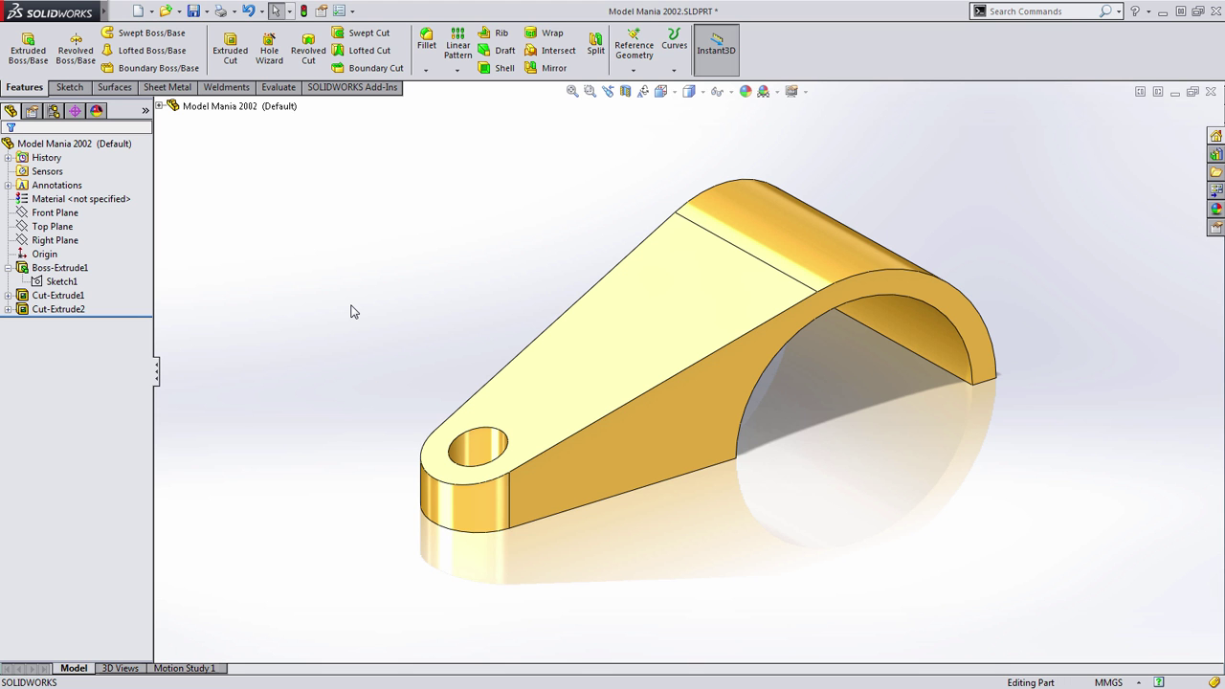
Step: Create an offset surface 7 mm outward from the arch's inner cylindrical face
left_click(114, 88)
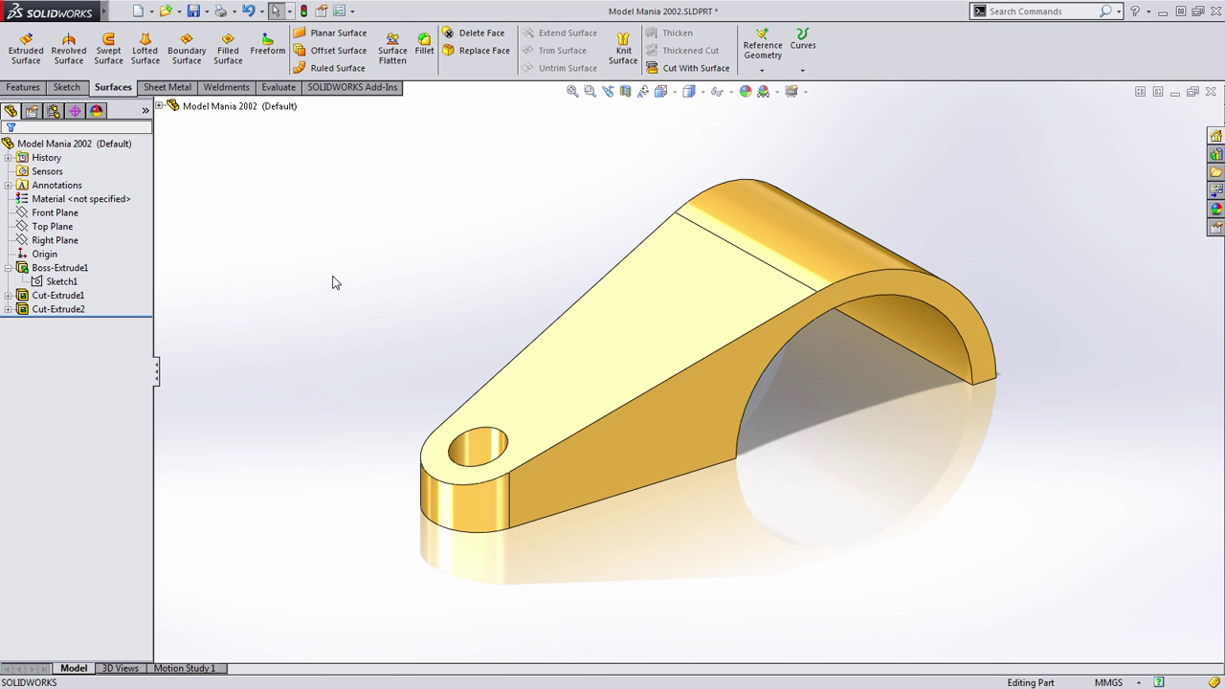
left_click(335, 50)
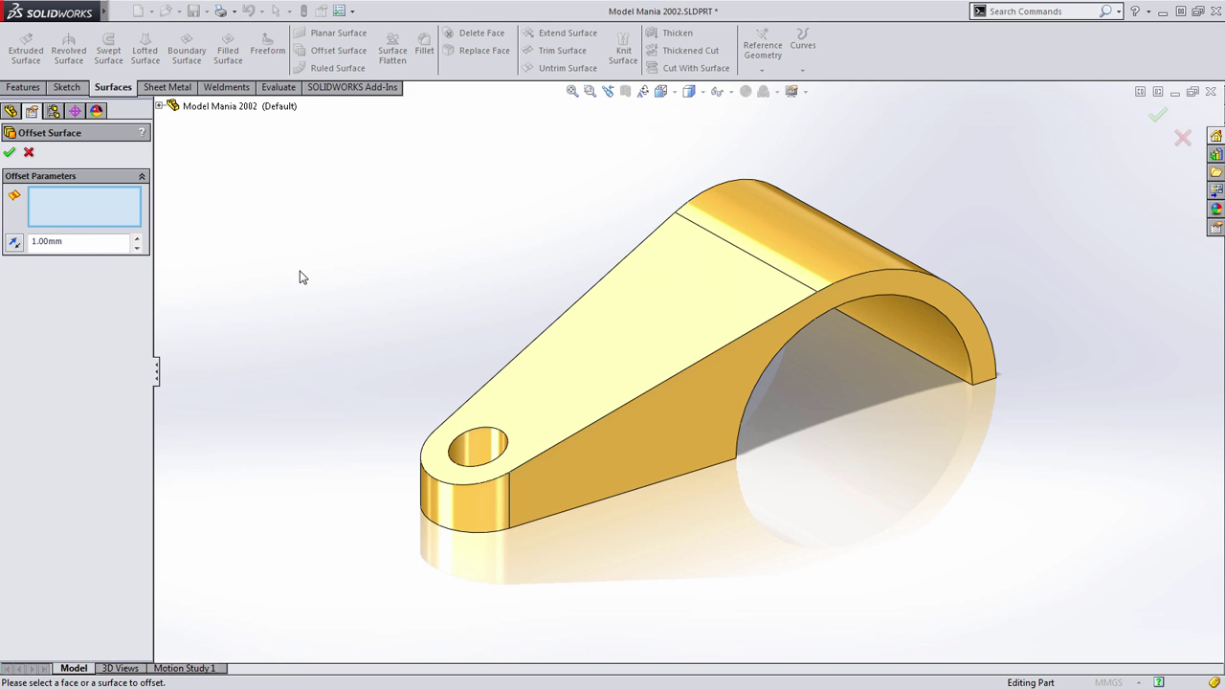
left_click(93, 239)
type("7")
key("Return")
middle_click_drag(626, 419, 720, 470)
left_click(634, 400)
left_click(685, 386)
middle_click_drag(396, 243, 326, 326)
key("Return")
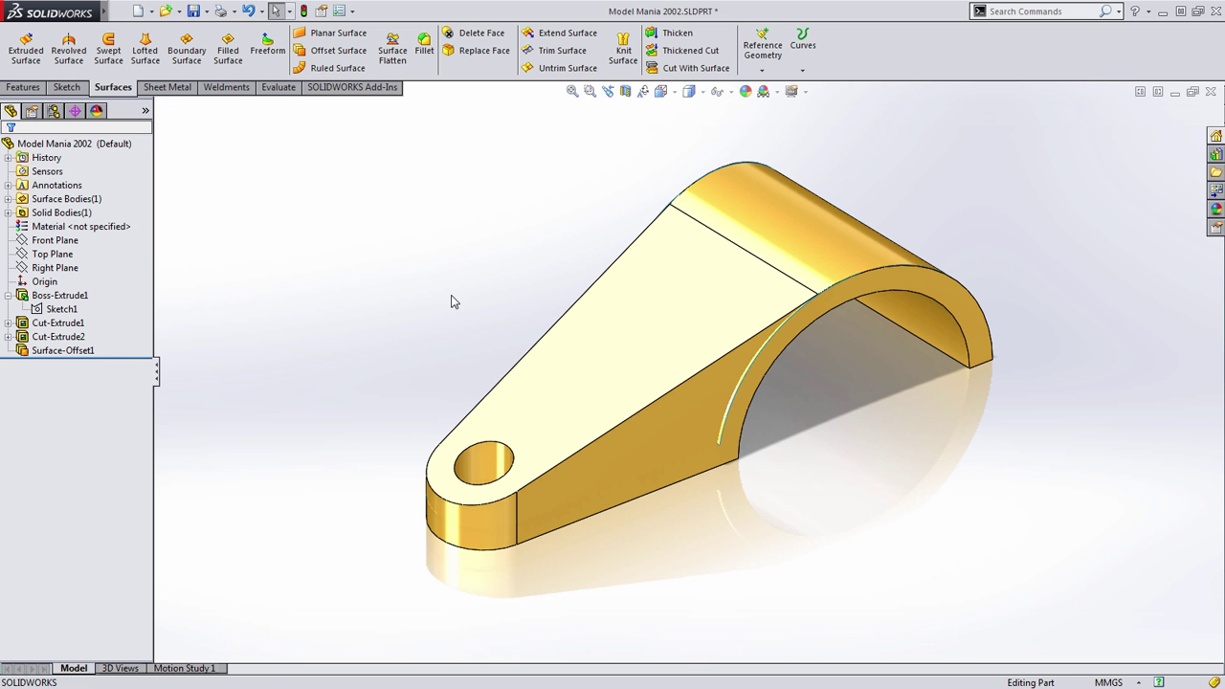
Step: Examine the solid and surface body lists and highlight the offset surface body in the model
left_click(7, 212)
left_click(7, 198)
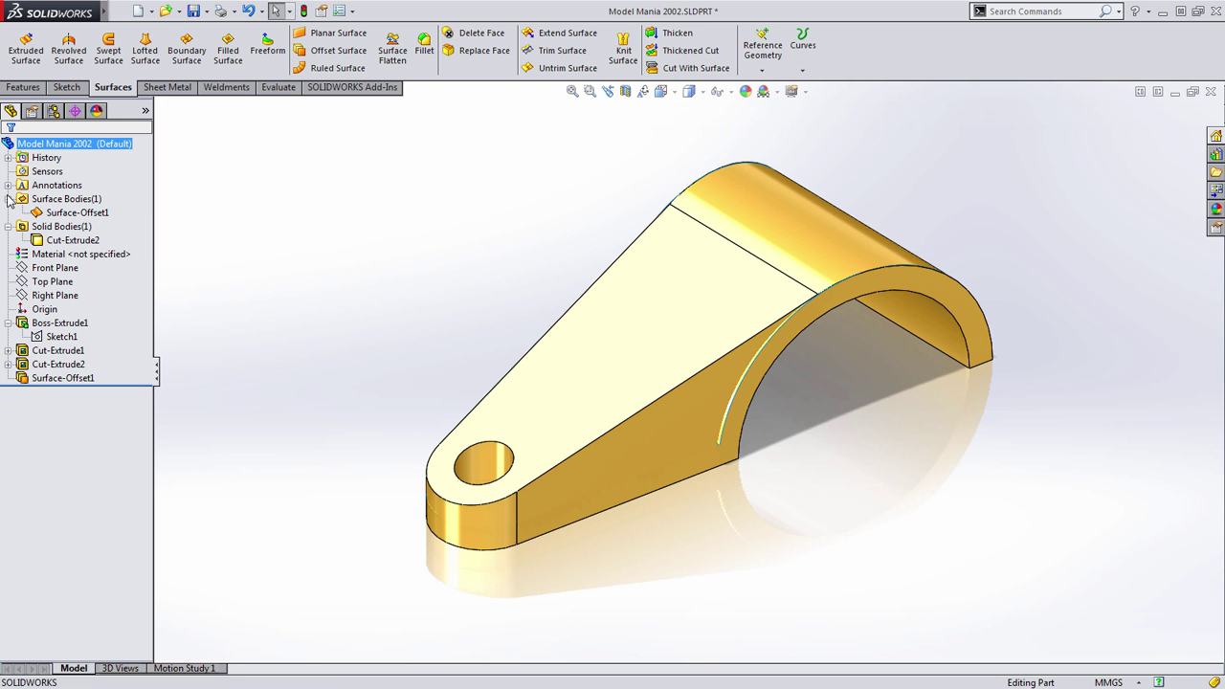
left_click(75, 213)
mouse_move(381, 384)
middle_mouse_down()
mouse_move(396, 350)
mouse_move(430, 339)
mouse_move(383, 381)
mouse_move(375, 361)
middle_mouse_up()
left_click(334, 323)
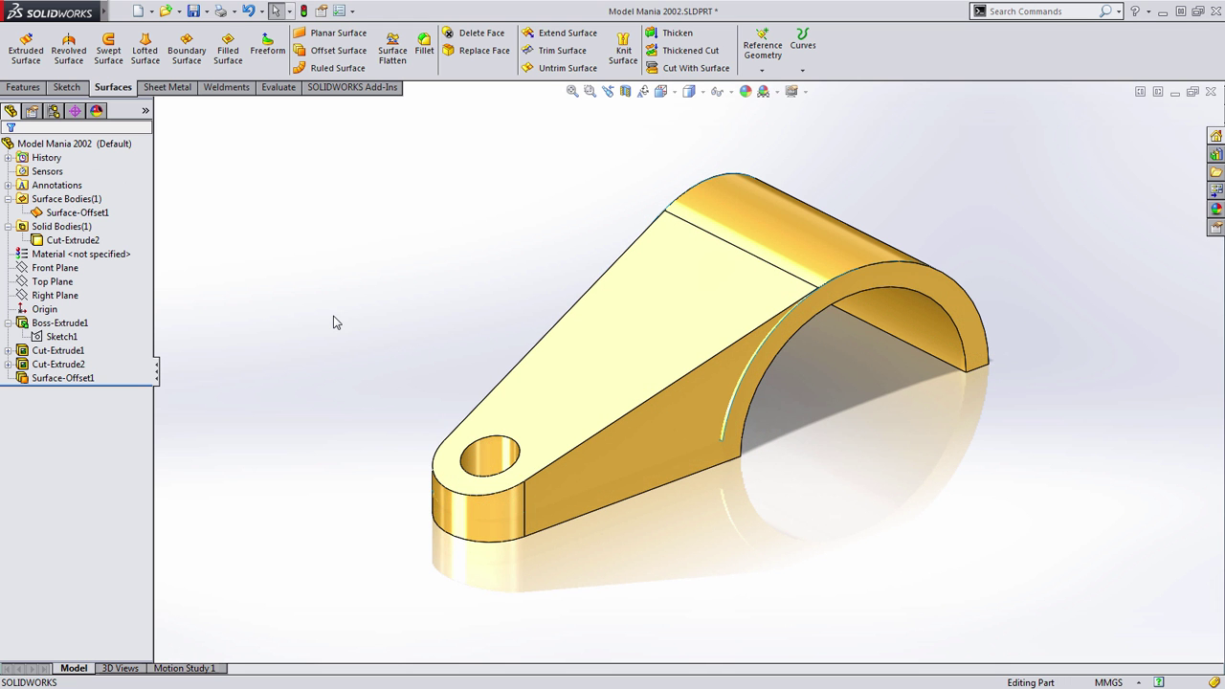
left_click(9, 198)
Step: In a new Top Plane sketch, offset the body's two sloping side edges inward by 7 mm
left_click(70, 267)
left_click(76, 247)
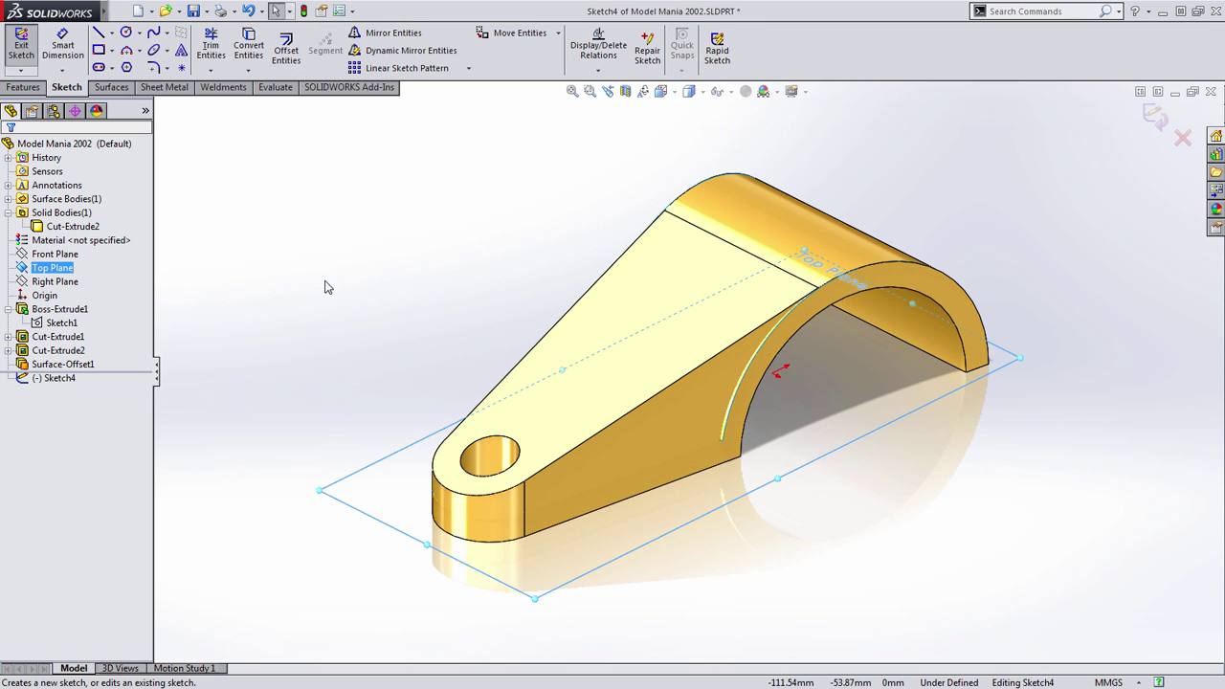
key("ctrl+8")
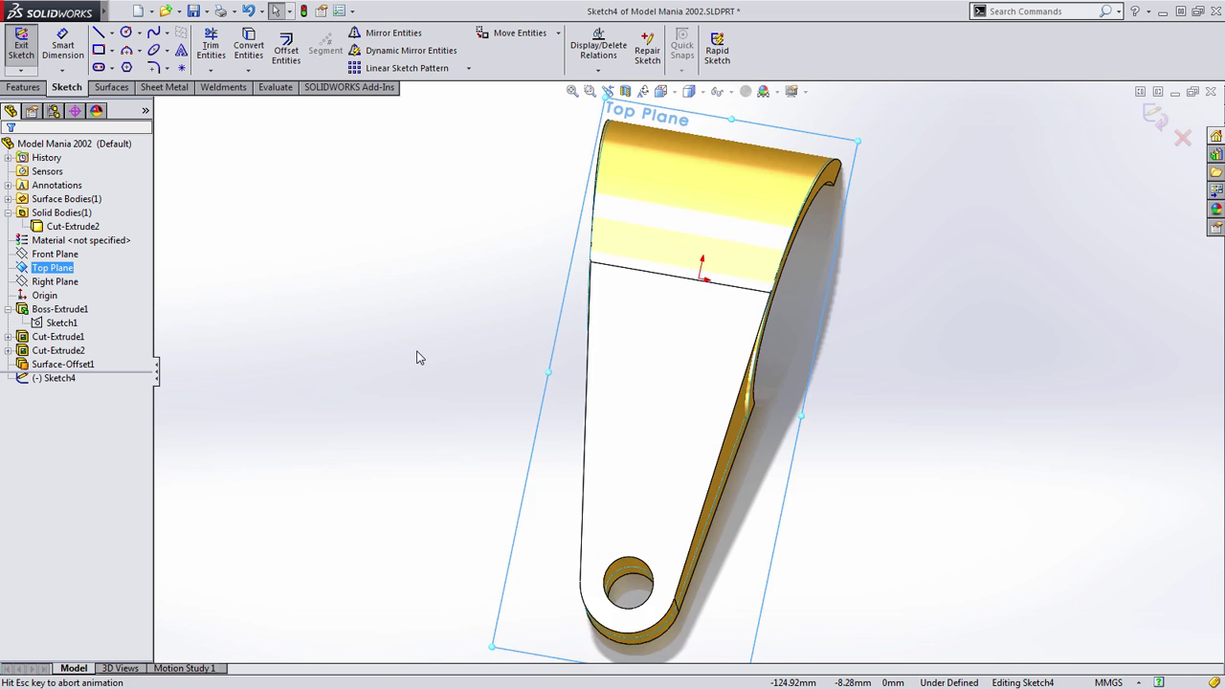
key("s")
left_click(486, 413)
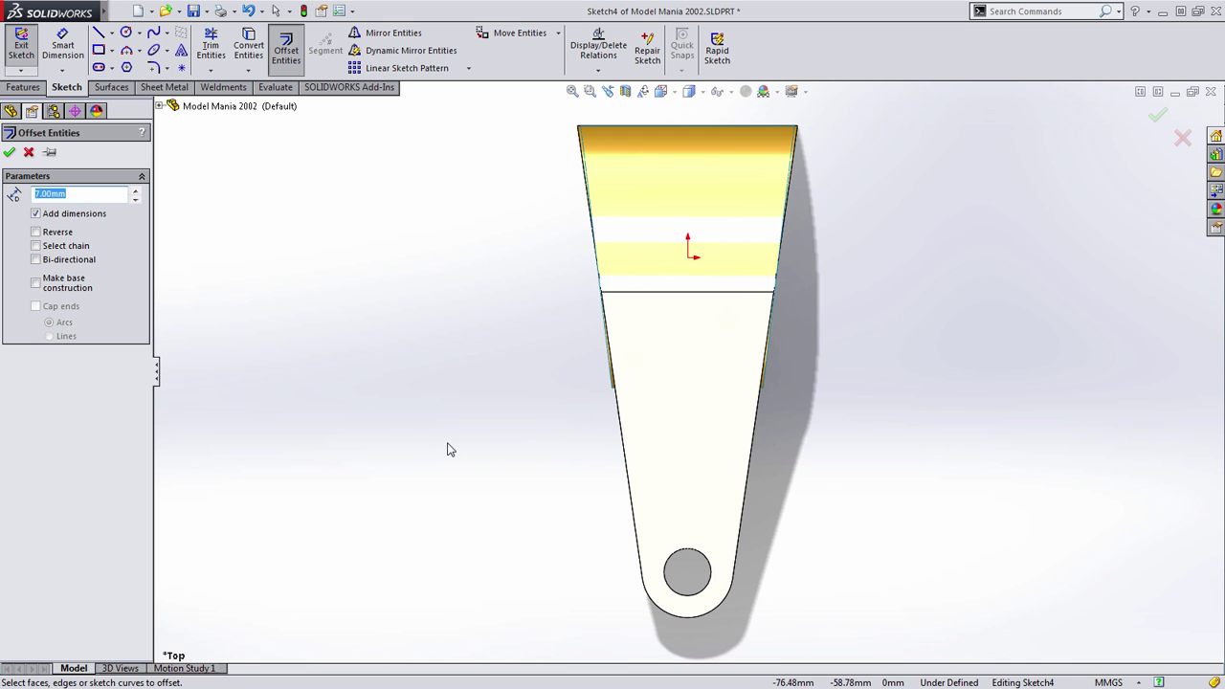
left_click(631, 491)
left_click(631, 492)
left_click(747, 496)
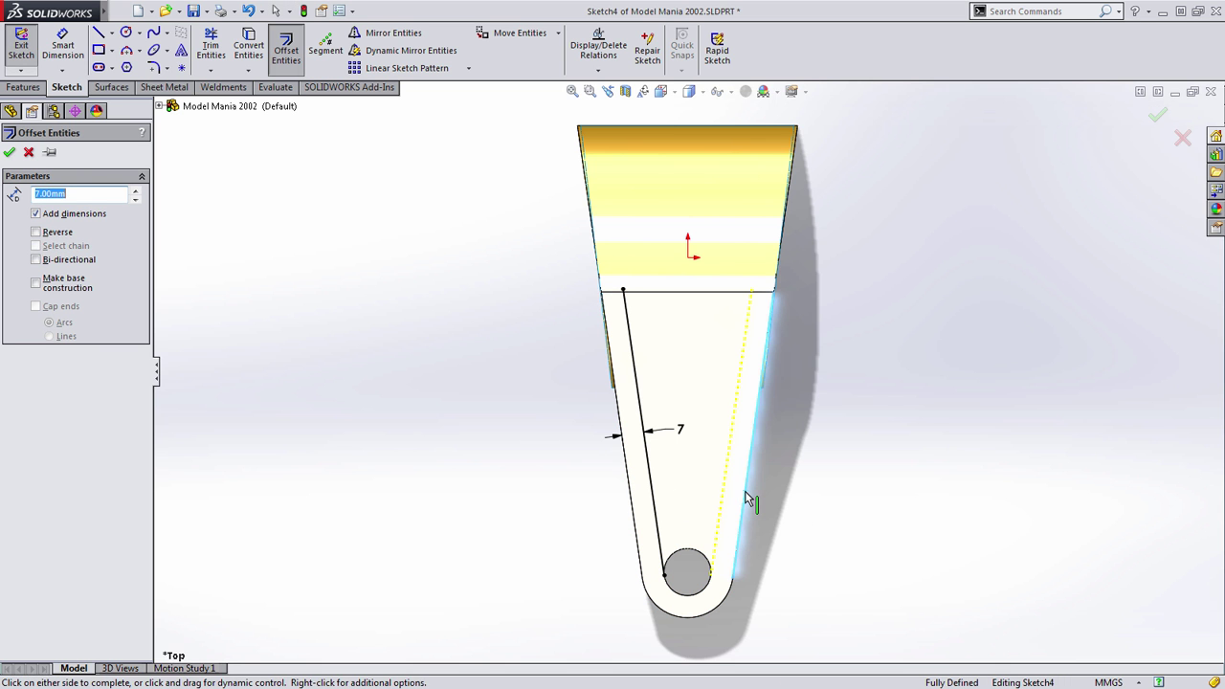
left_click(746, 496)
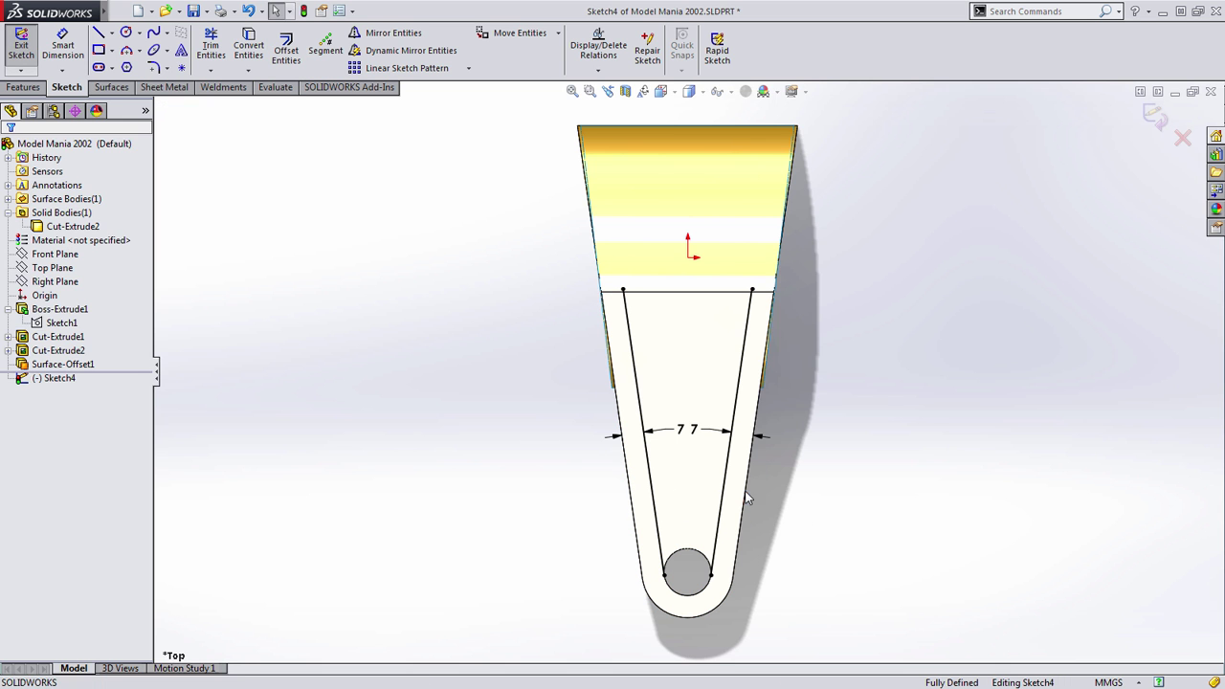
Step: Offset the hole's edge outward by 7 mm and trim the circle and line ends to leave an arc joining the two offset lines
left_click(687, 555)
left_click(694, 565)
scroll(769, 539, "down", 2)
key("s")
left_click(789, 481)
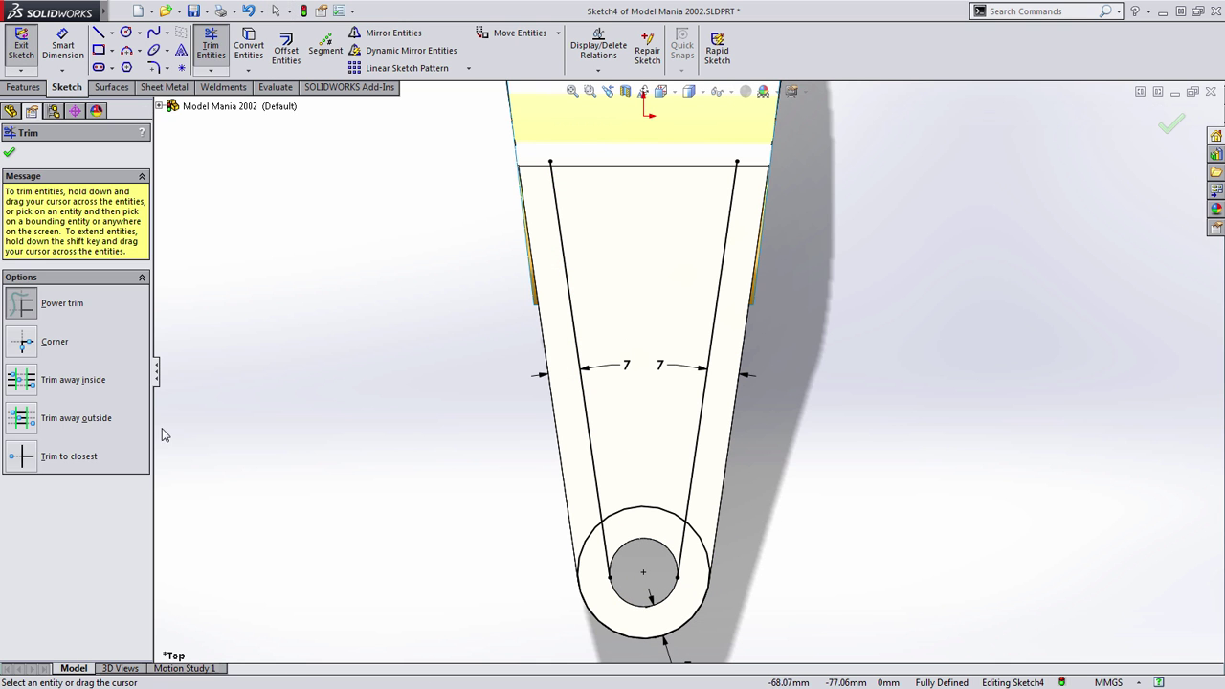
left_click_drag(738, 535, 495, 556)
Step: Close the pocket profile with a horizontal line between the two offset lines' ends near the arch
mouse_move(561, 495)
middle_mouse_down()
mouse_move(494, 365)
mouse_move(534, 344)
middle_mouse_up()
key("s")
left_click(553, 352)
mouse_move(807, 391)
left_mouse_down()
mouse_move(963, 500)
mouse_move(931, 489)
left_mouse_up()
scroll(921, 572, "up", 4)
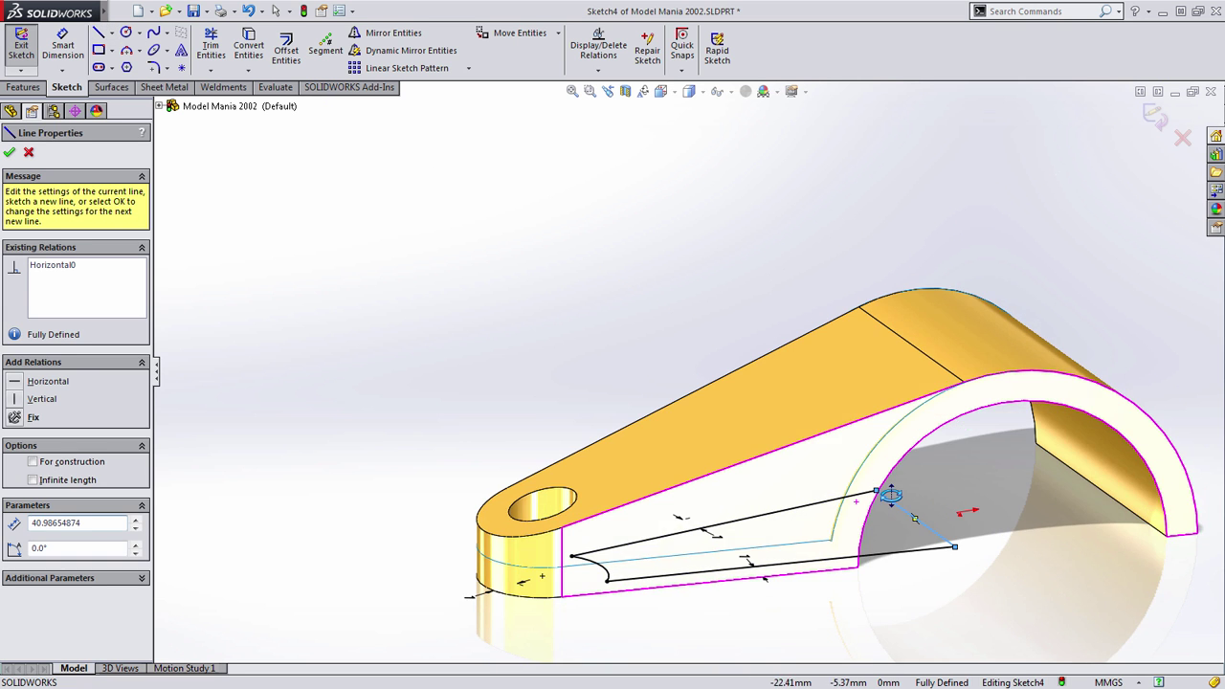
key("Escape")
middle_click_drag(737, 528, 807, 487)
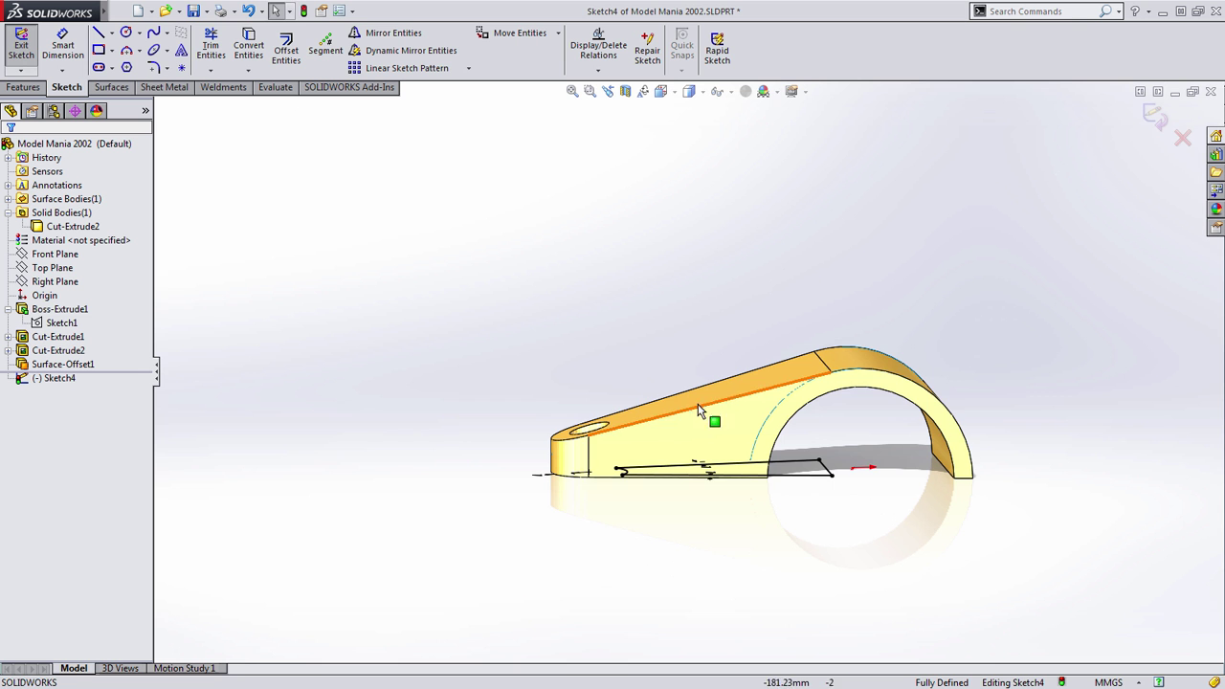
Step: Start an extruded cut from the pocket profile, beginning at a 100 mm offset above the sketch plane
mouse_move(691, 431)
middle_mouse_down()
mouse_move(706, 460)
mouse_move(800, 448)
middle_mouse_up()
scroll(802, 450, "down", 3)
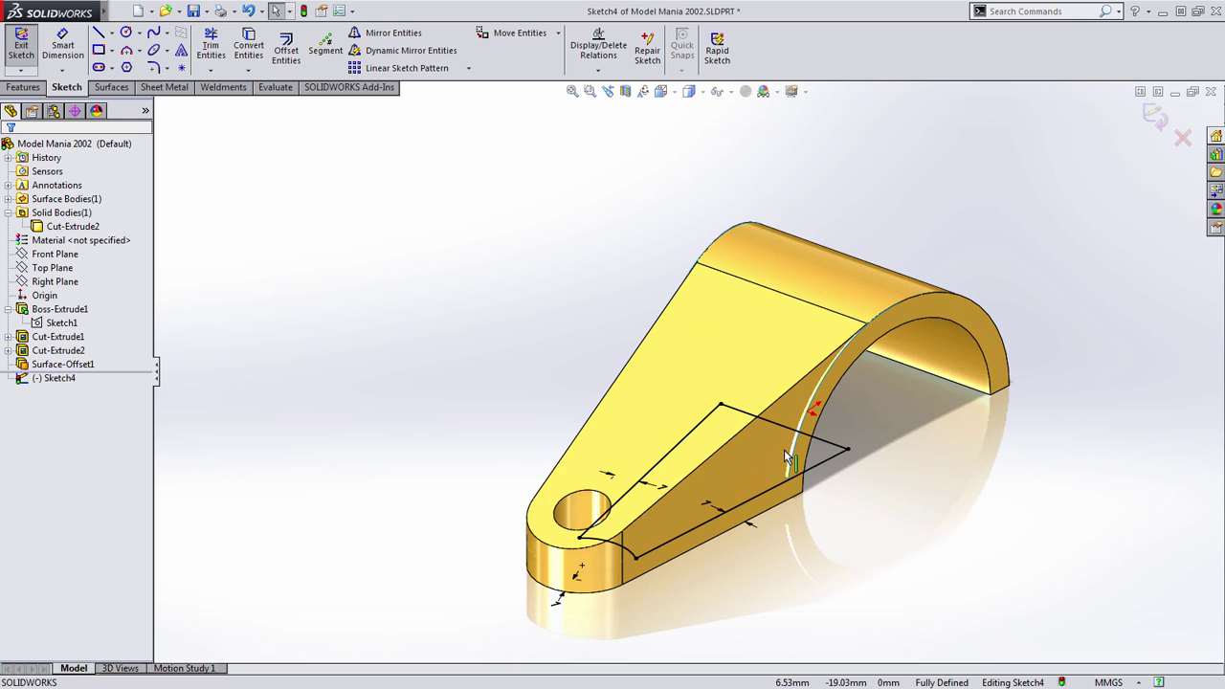
key("s")
left_click(402, 276)
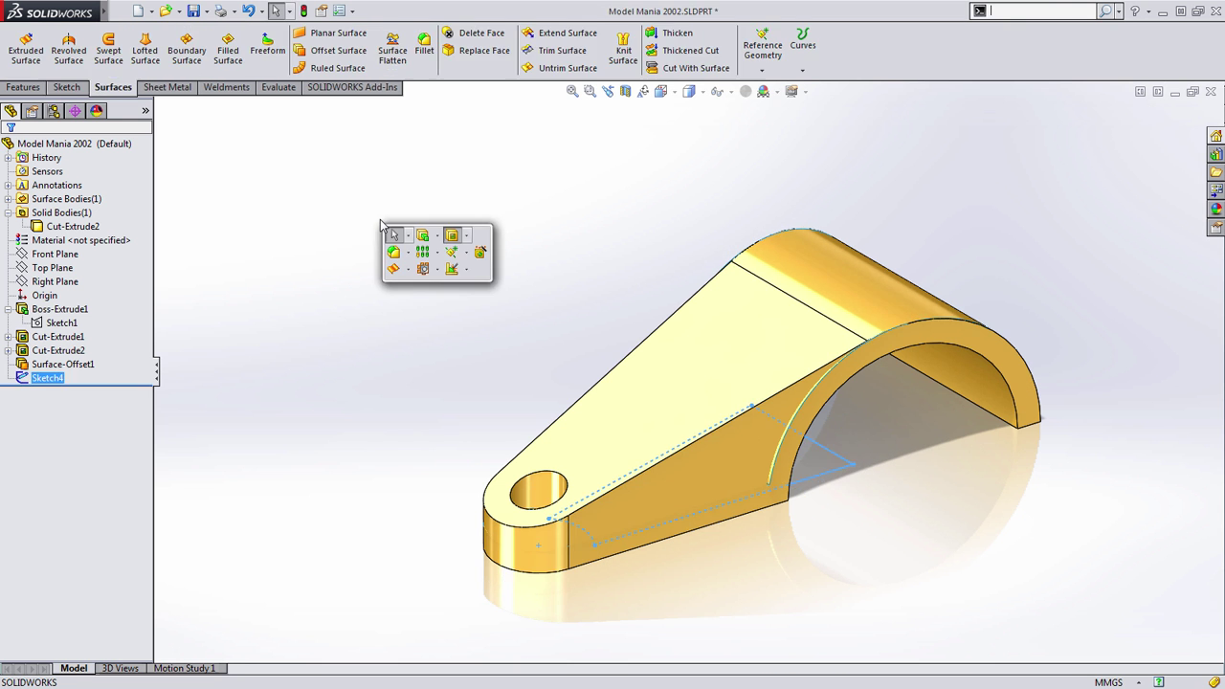
left_click(443, 266)
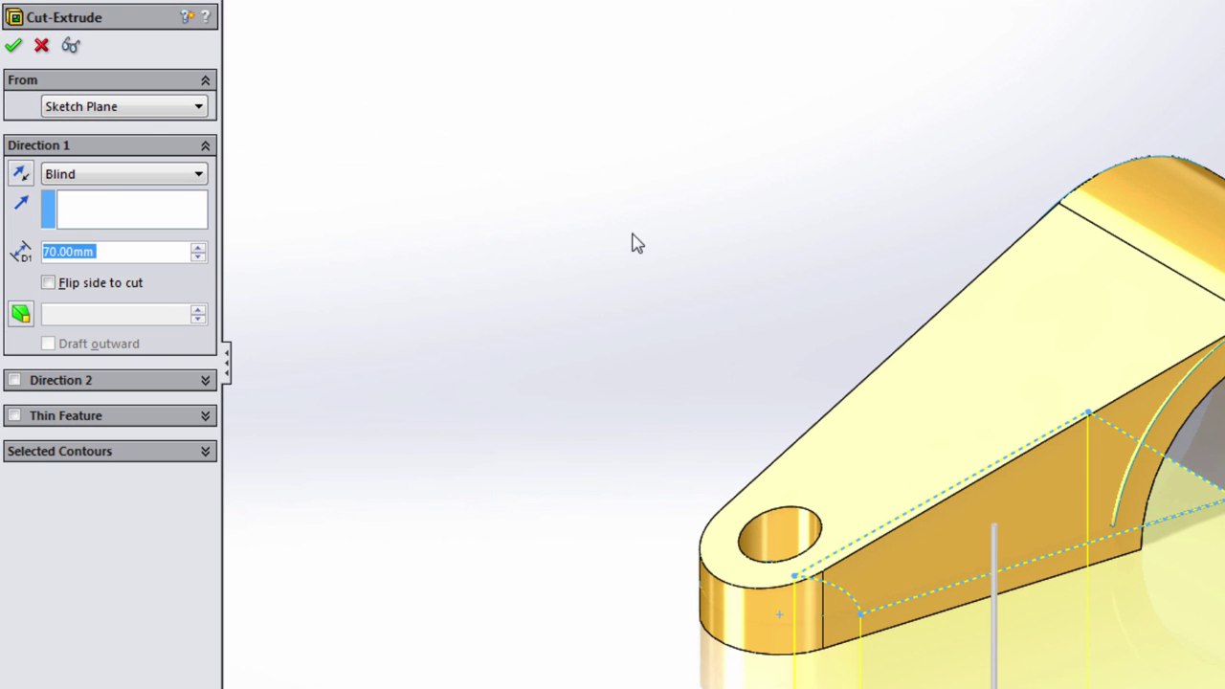
left_click(101, 174)
left_click(102, 175)
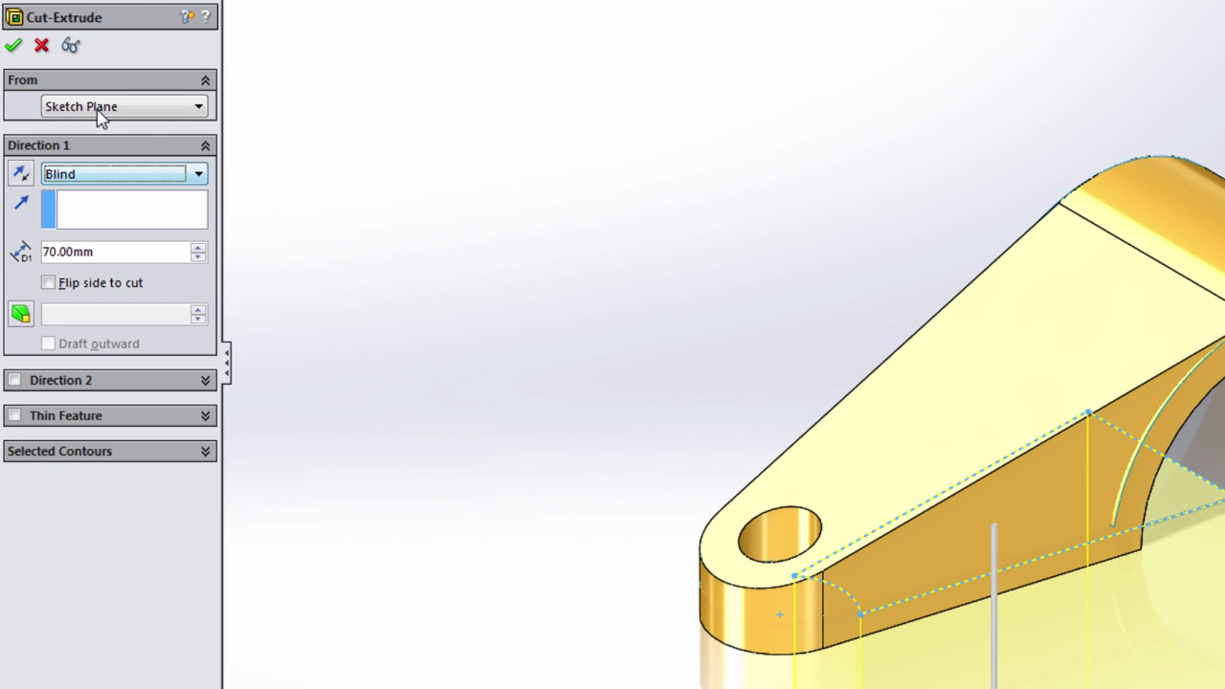
left_click(103, 107)
left_click(63, 169)
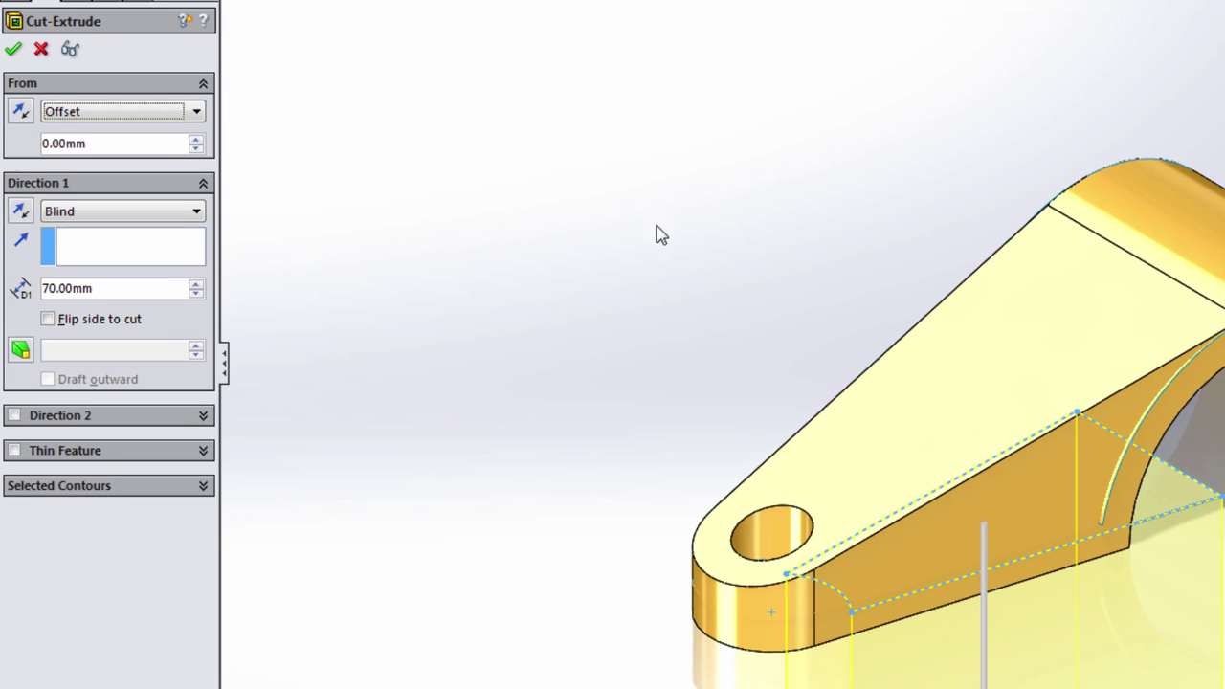
middle_click_drag(1021, 461, 995, 376)
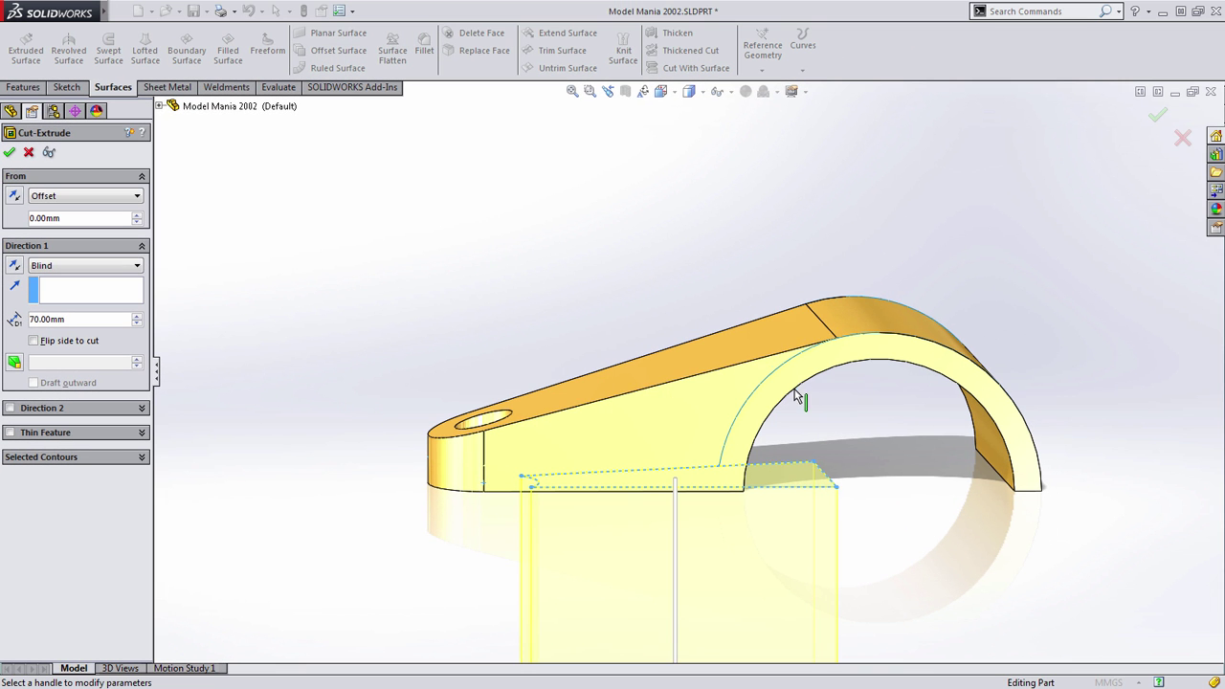
double_click(93, 224)
type("100")
key("Return")
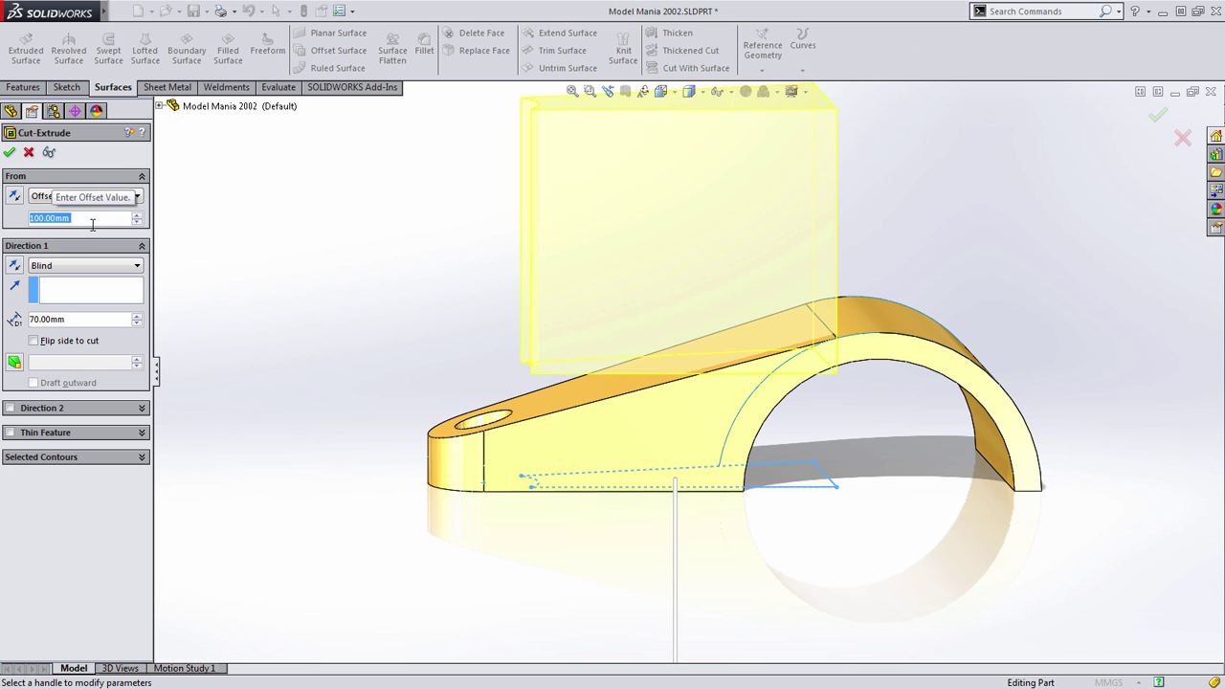
key("ctrl+1")
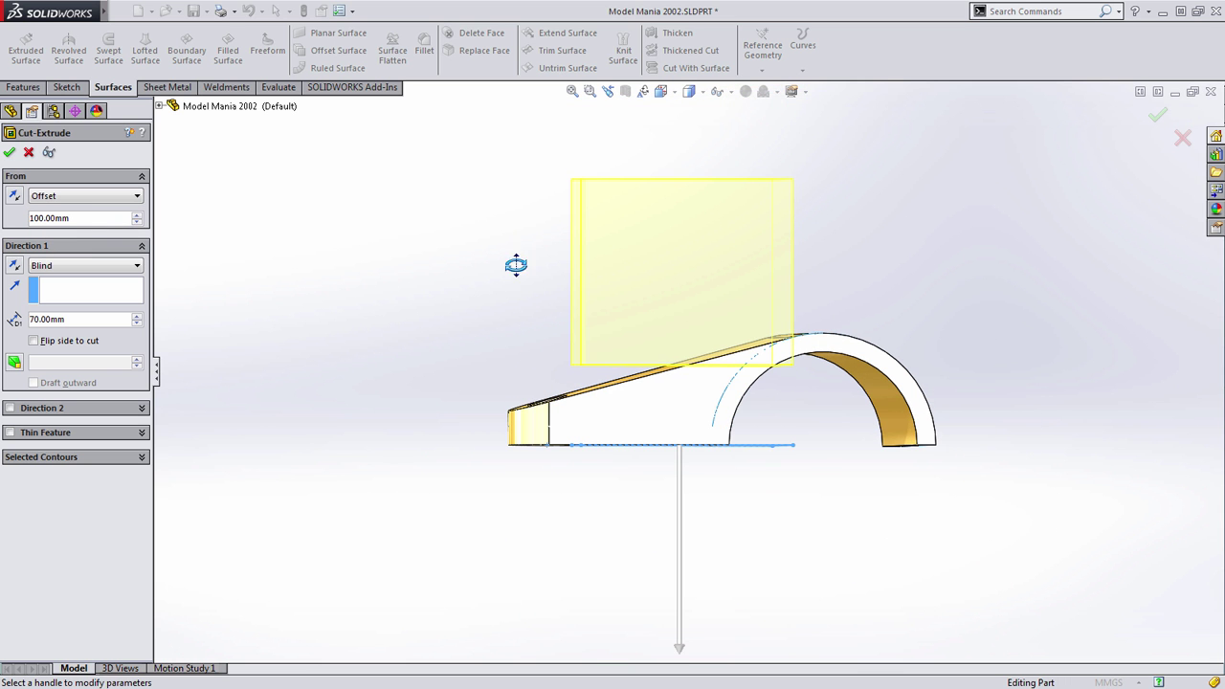
key("ctrl+7")
Step: End the pocket cut with the Up To Surface condition at the offset surface body and apply the cut
left_click(93, 267)
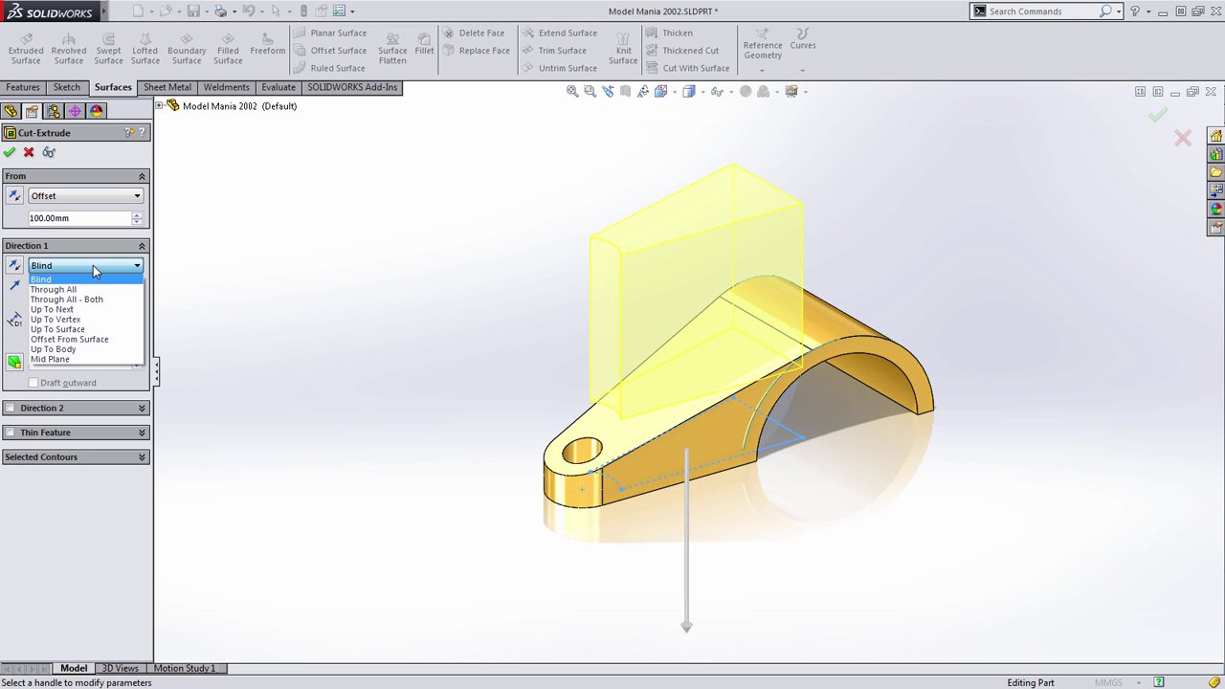
left_click(67, 328)
left_click(757, 438)
key("Return")
middle_click_drag(854, 472, 864, 494)
scroll(785, 435, "down", 2)
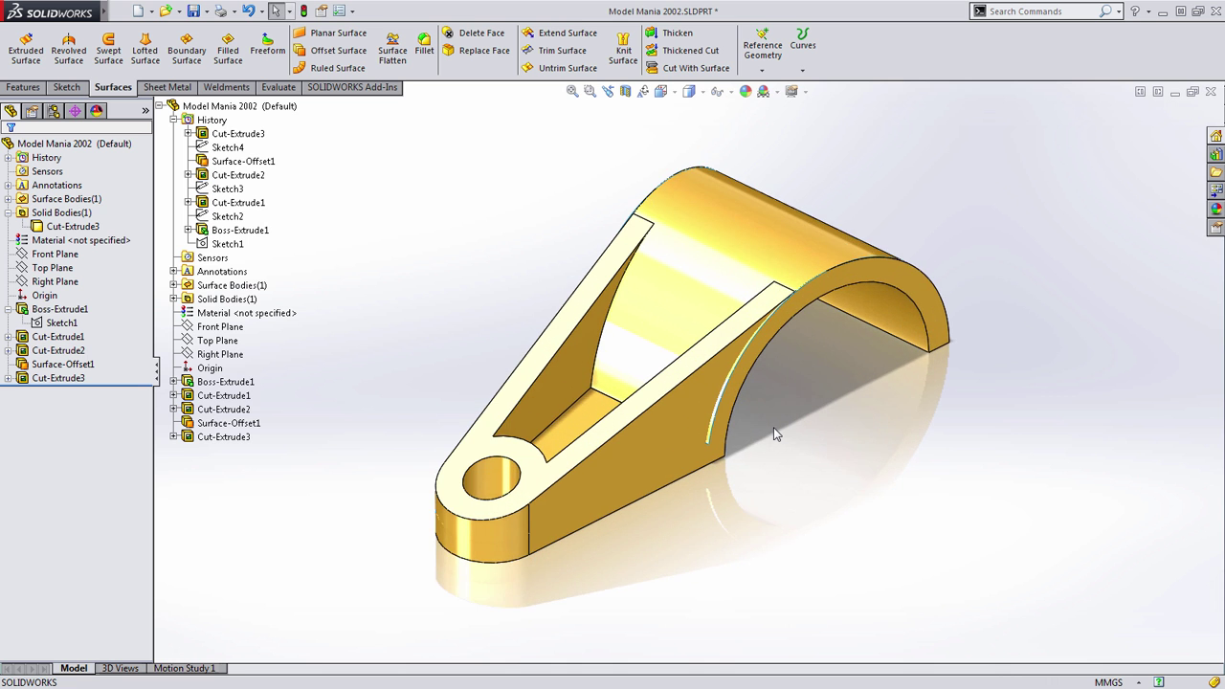
scroll(746, 432, "down", 1)
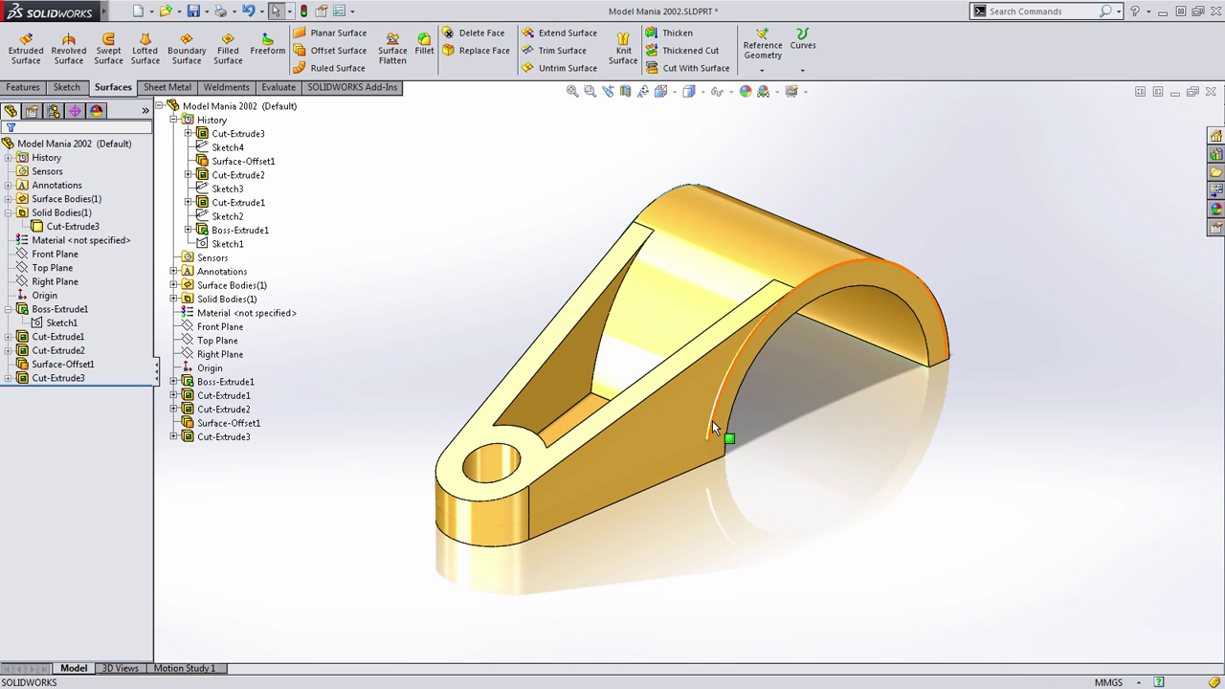
Step: Delete the offset surface body from the part
left_click(7, 198)
left_click(39, 212)
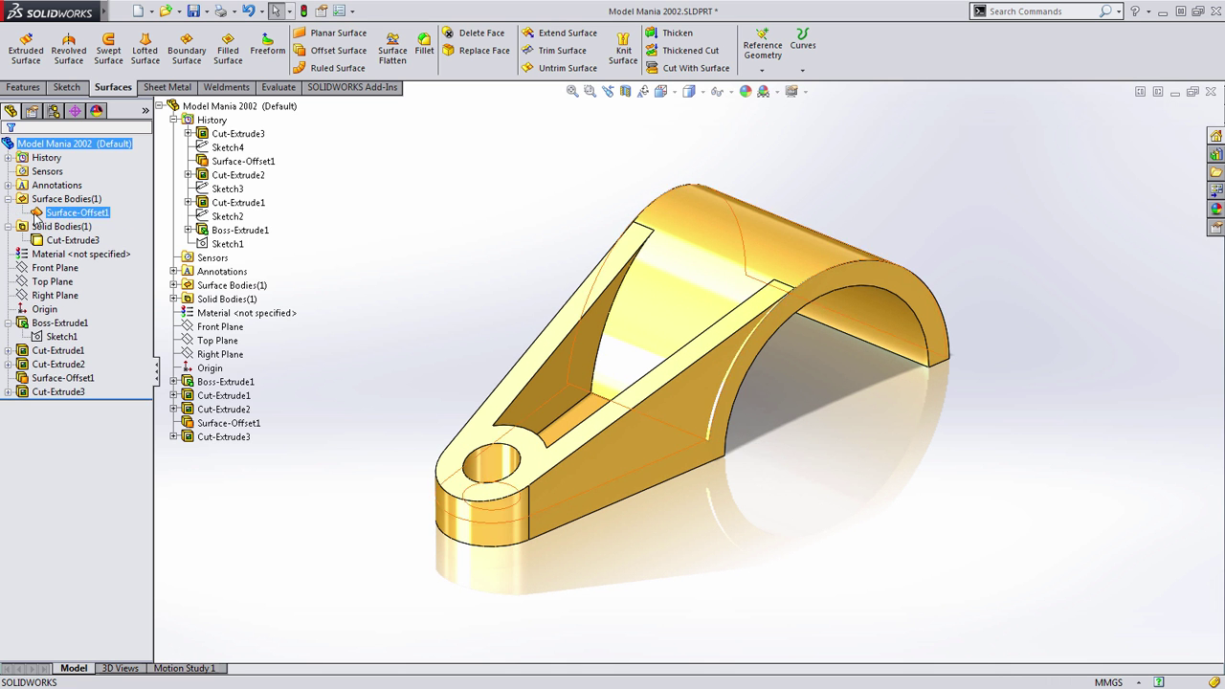
left_click(58, 193)
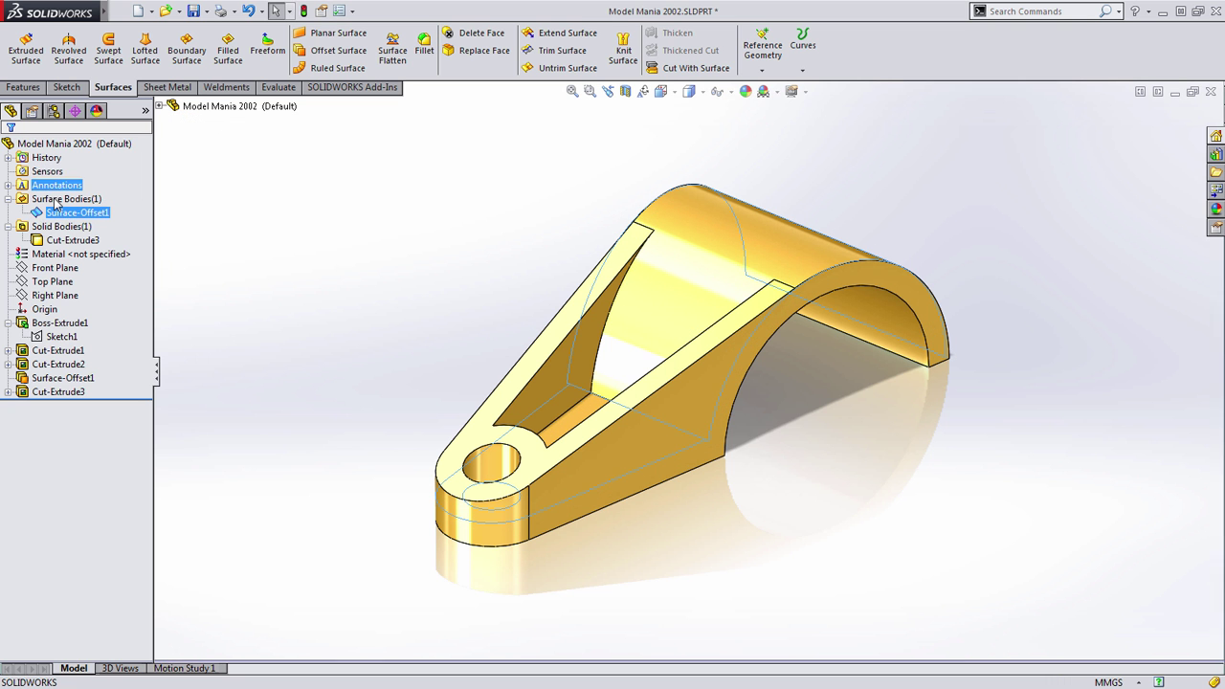
right_click(42, 219)
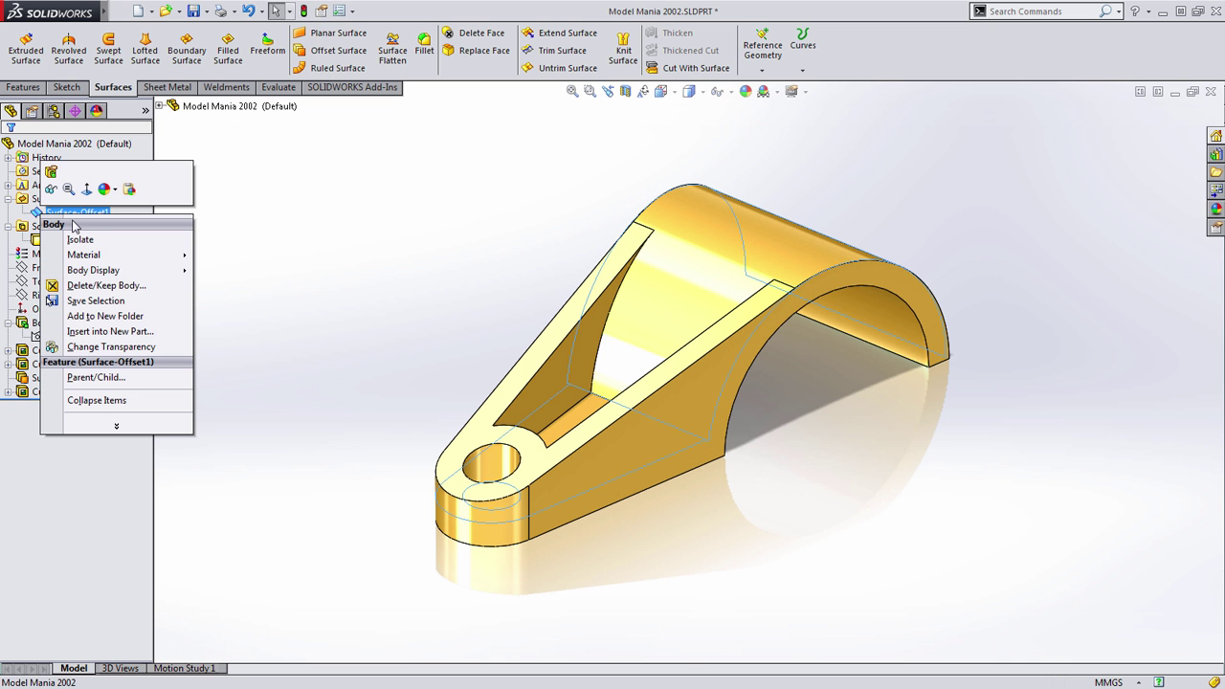
left_click(67, 285)
left_click(9, 152)
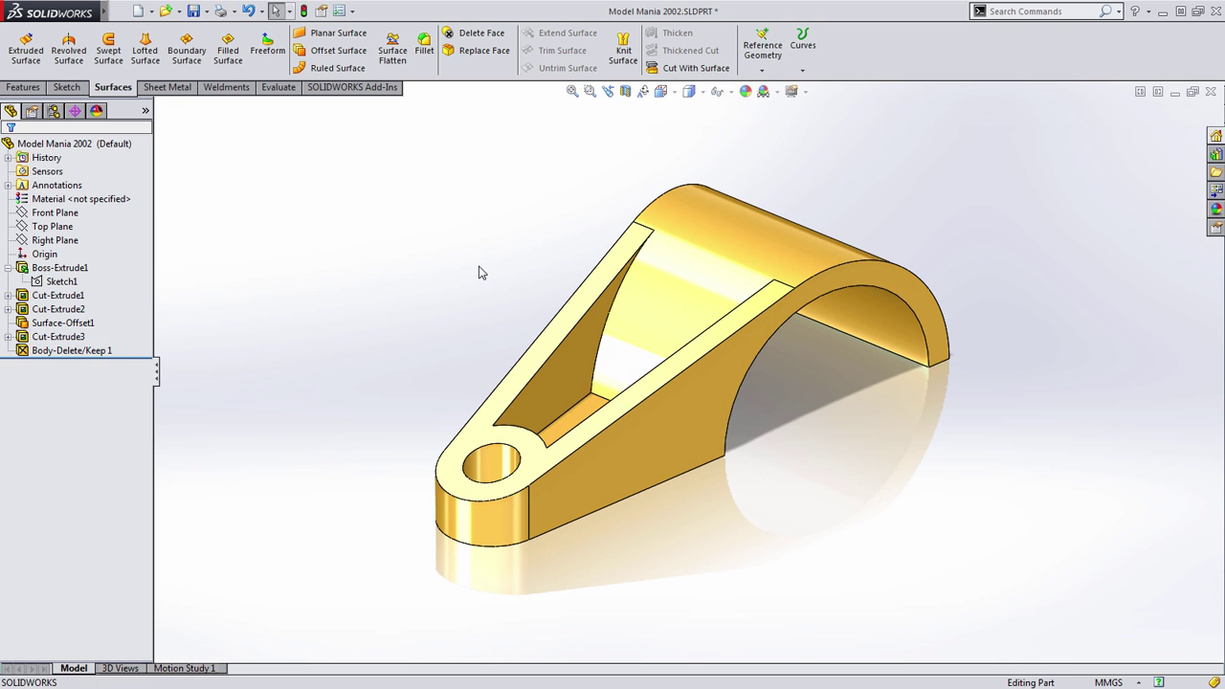
left_click(8, 269)
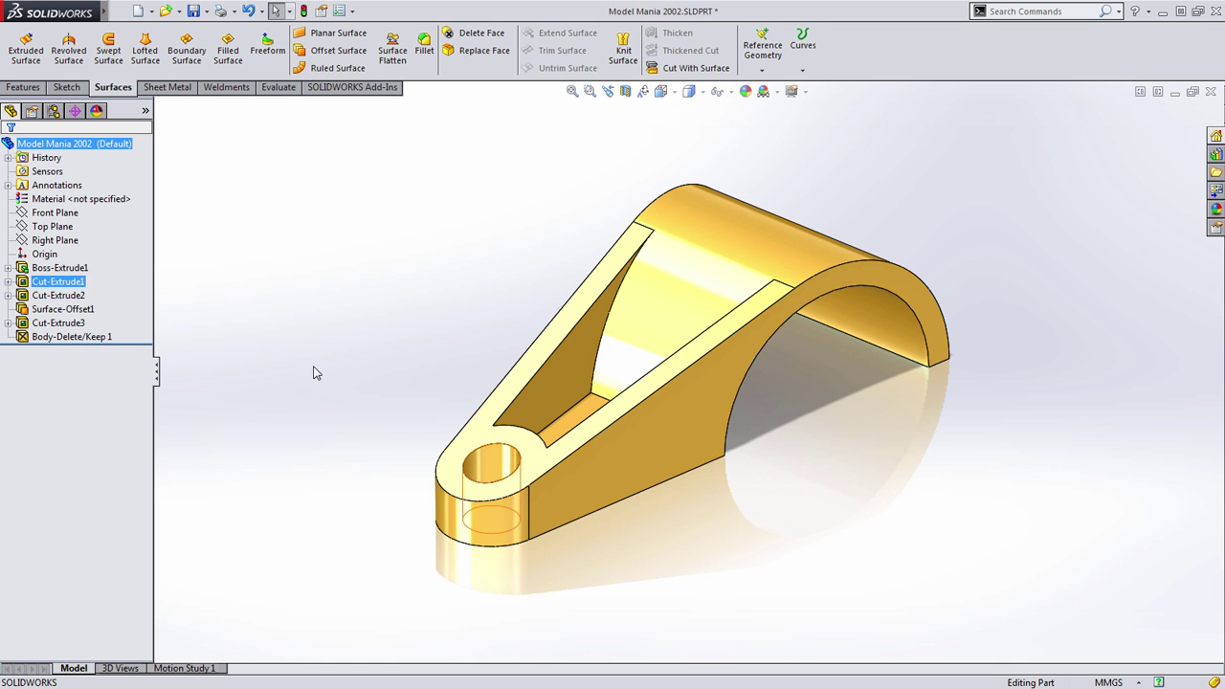
middle_click_drag(335, 383, 364, 388)
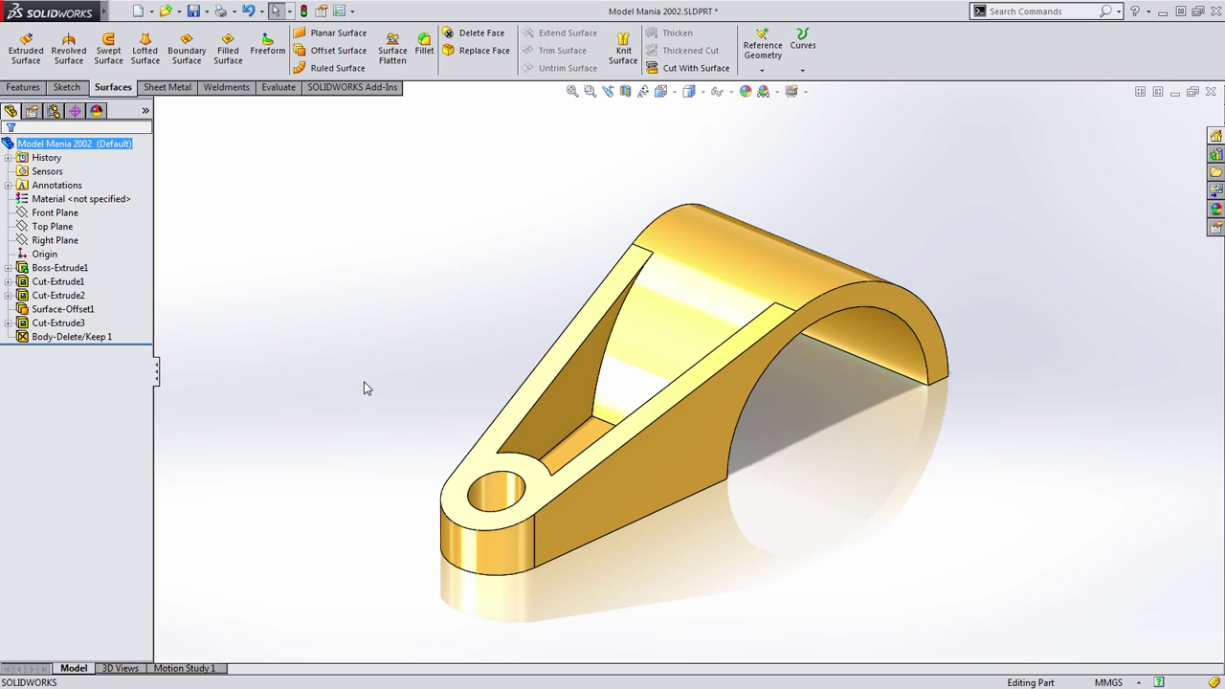
Step: Set up a neutral-plane draft of 7 degrees with the Top Plane as the neutral plane
left_click(24, 87)
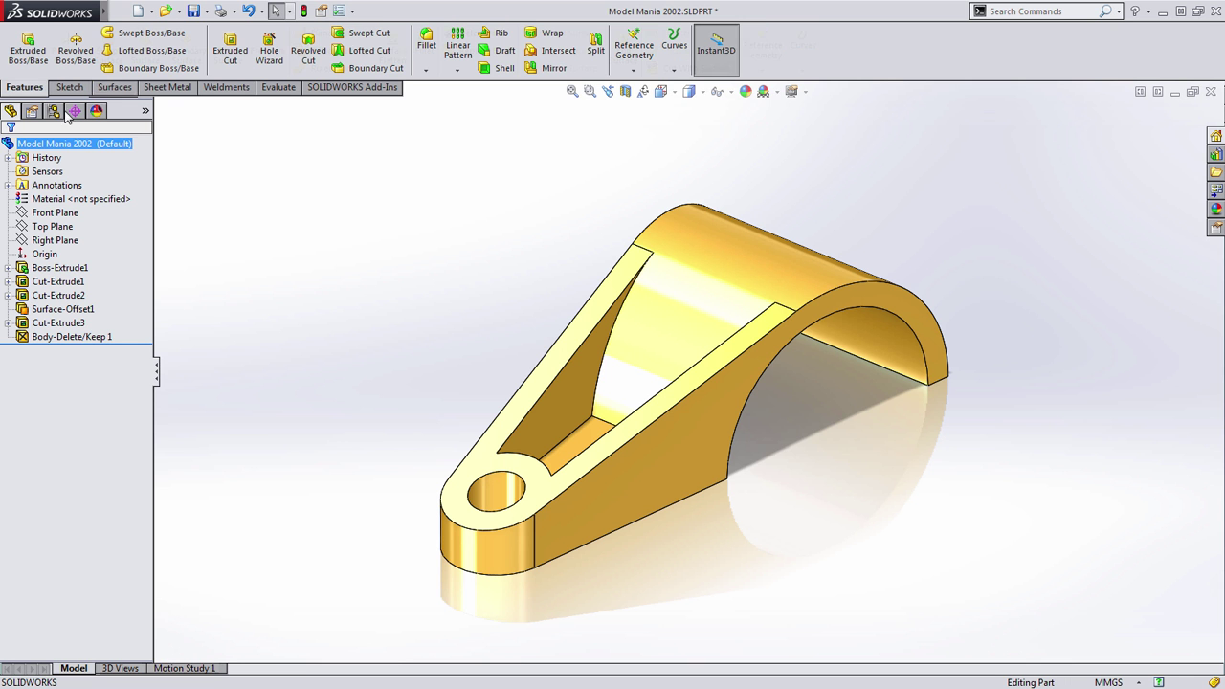
left_click(498, 49)
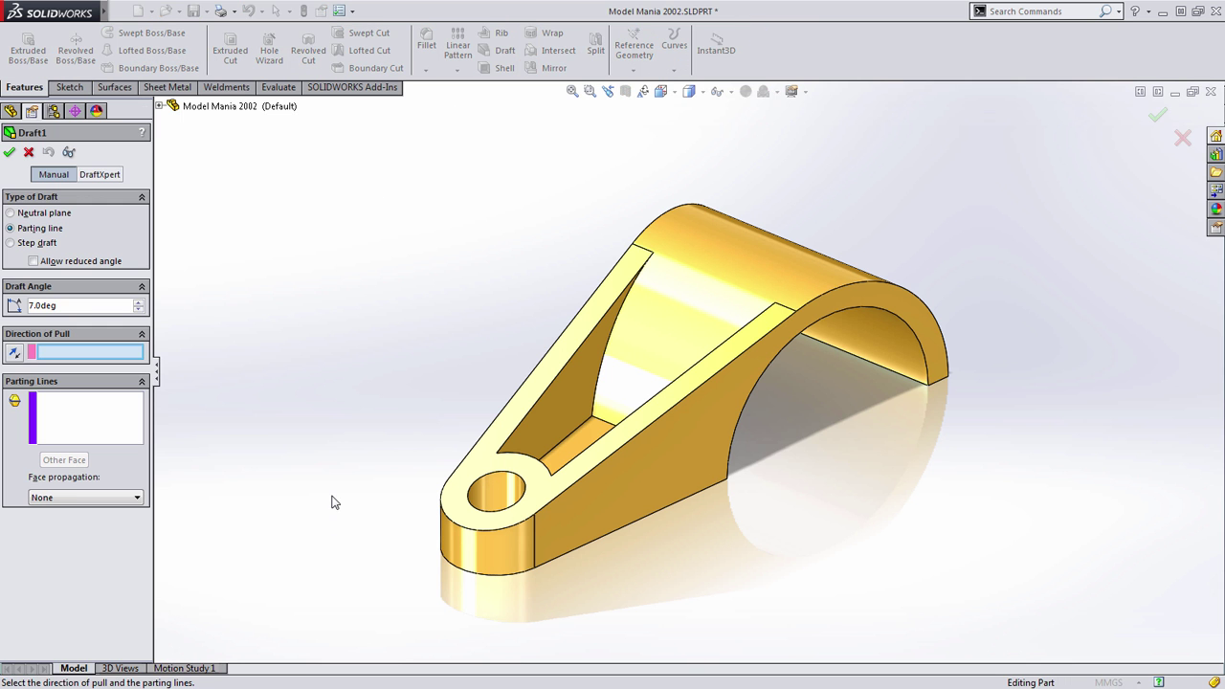
left_click(44, 212)
mouse_move(648, 563)
middle_mouse_down()
mouse_move(639, 511)
mouse_move(651, 567)
middle_mouse_up()
middle_click_drag(727, 522, 705, 399)
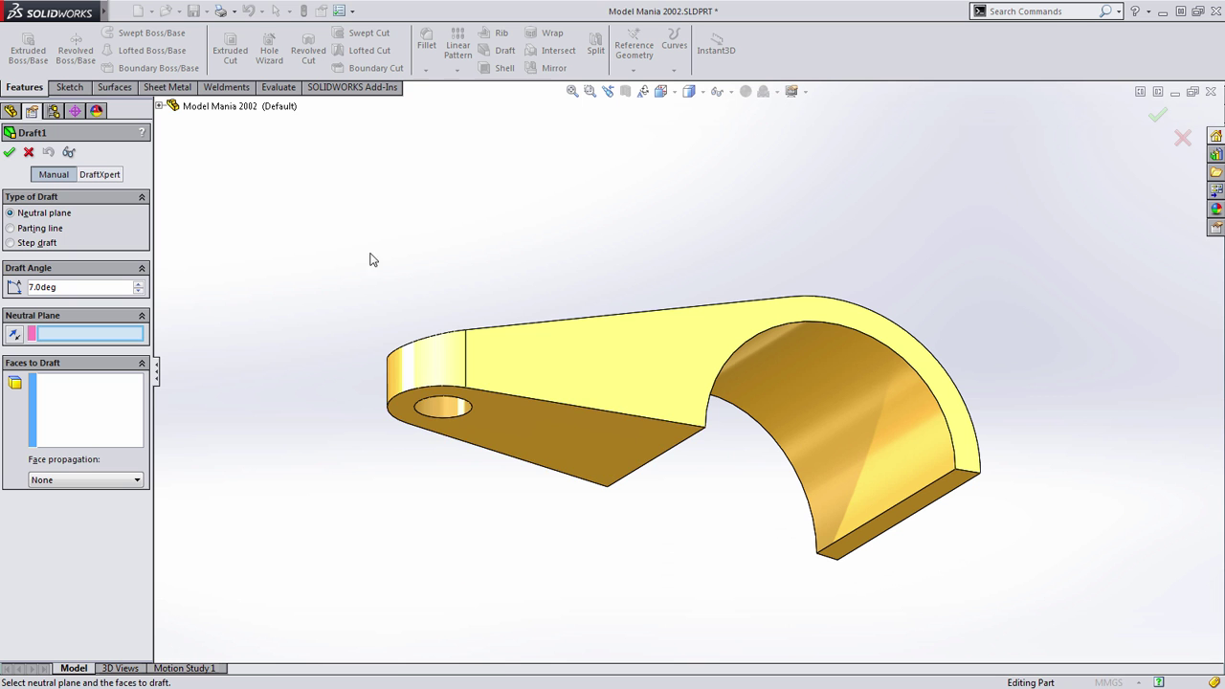
left_click(159, 106)
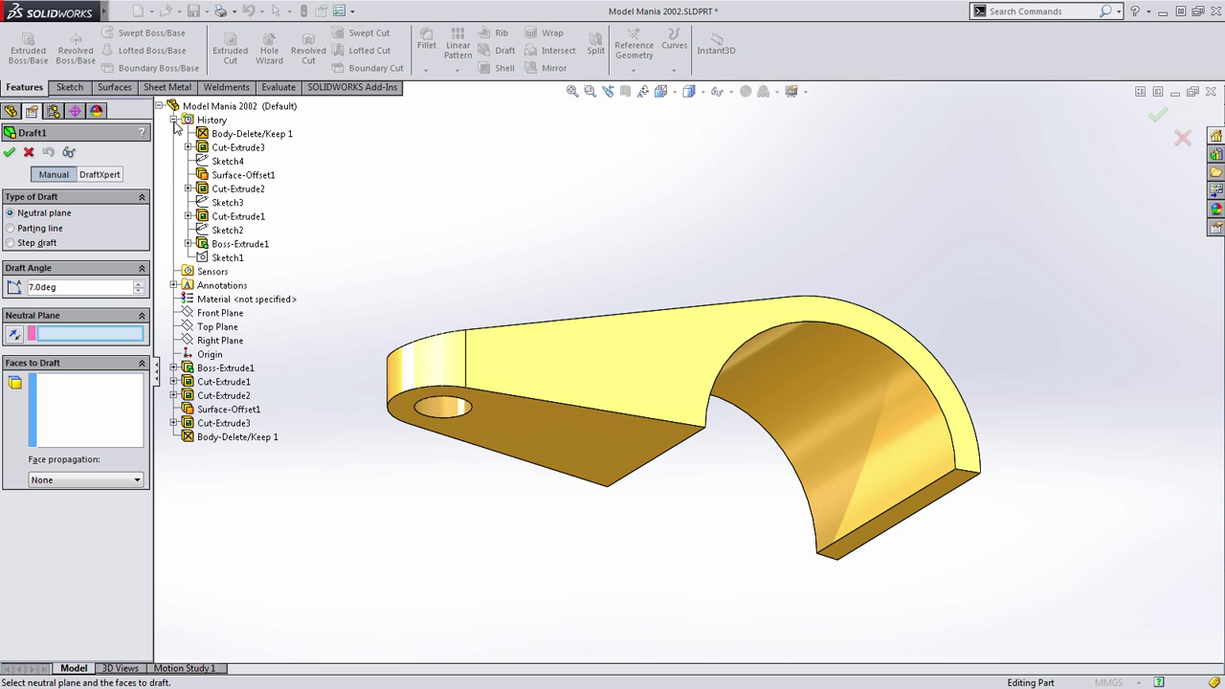
left_click(173, 120)
left_click(218, 188)
middle_click_drag(594, 206, 619, 445)
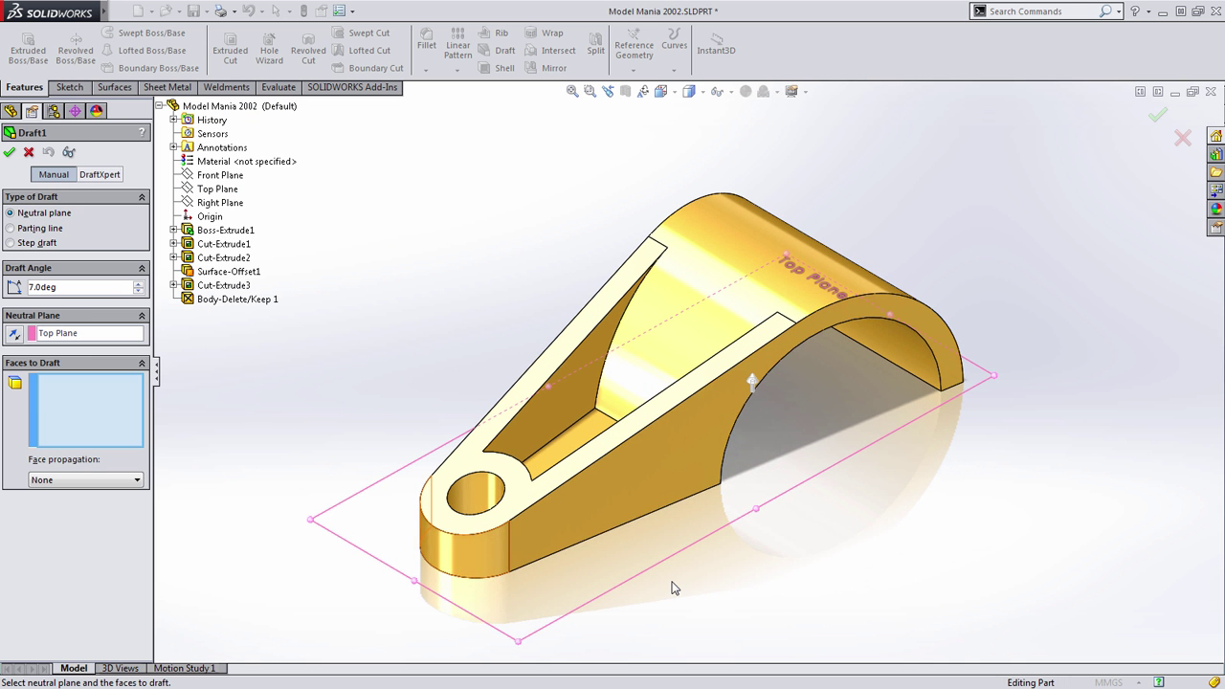
Step: Choose the body's two outer side faces and the rounded end face around the hole as faces to draft, and apply the draft
left_click(568, 537)
left_click(463, 566)
middle_click_drag(463, 566, 559, 522)
left_click(643, 493)
key("Return")
scroll(643, 474, "down", 3)
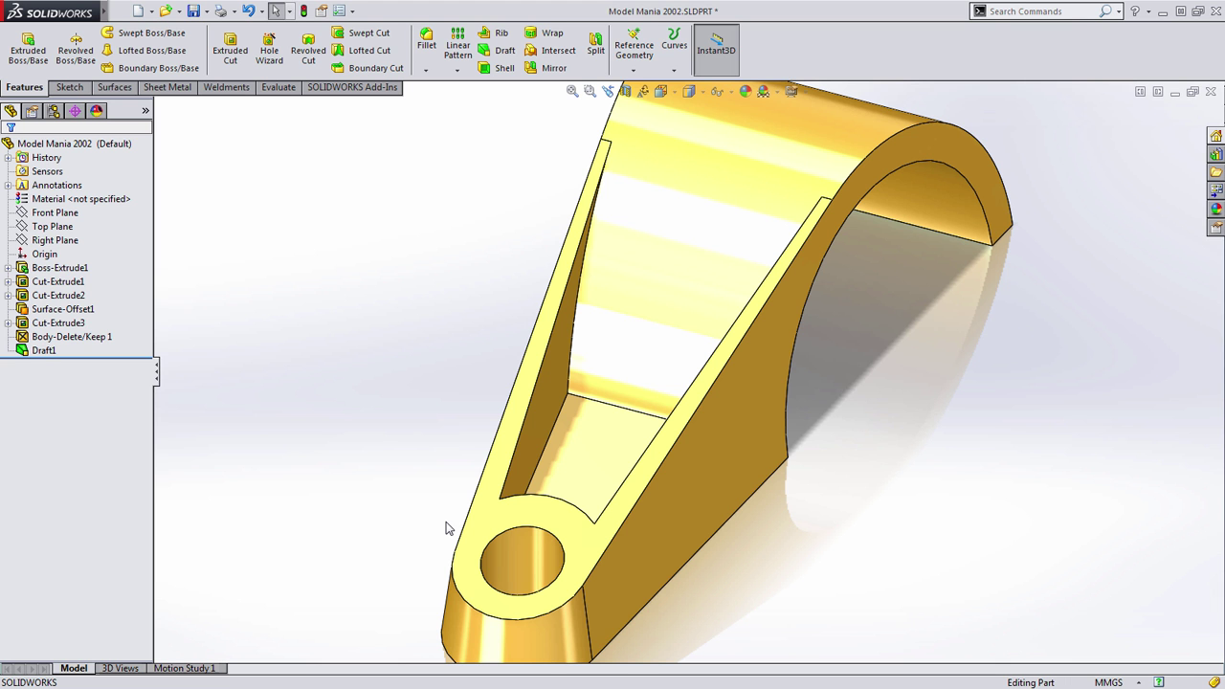
Step: Reorder the outer-face draft in the feature history to sit right after the offset surface, ahead of the pocket cut
left_click(40, 351)
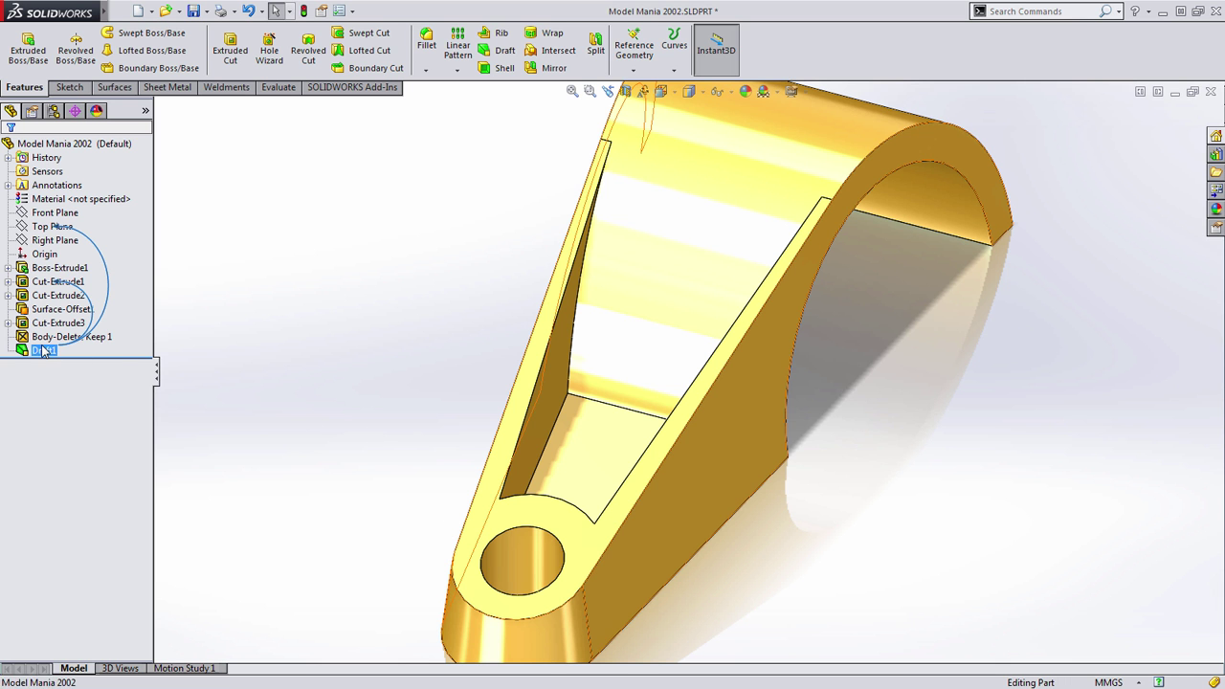
left_click(67, 311, "ctrl")
left_click_drag(69, 314, 69, 313)
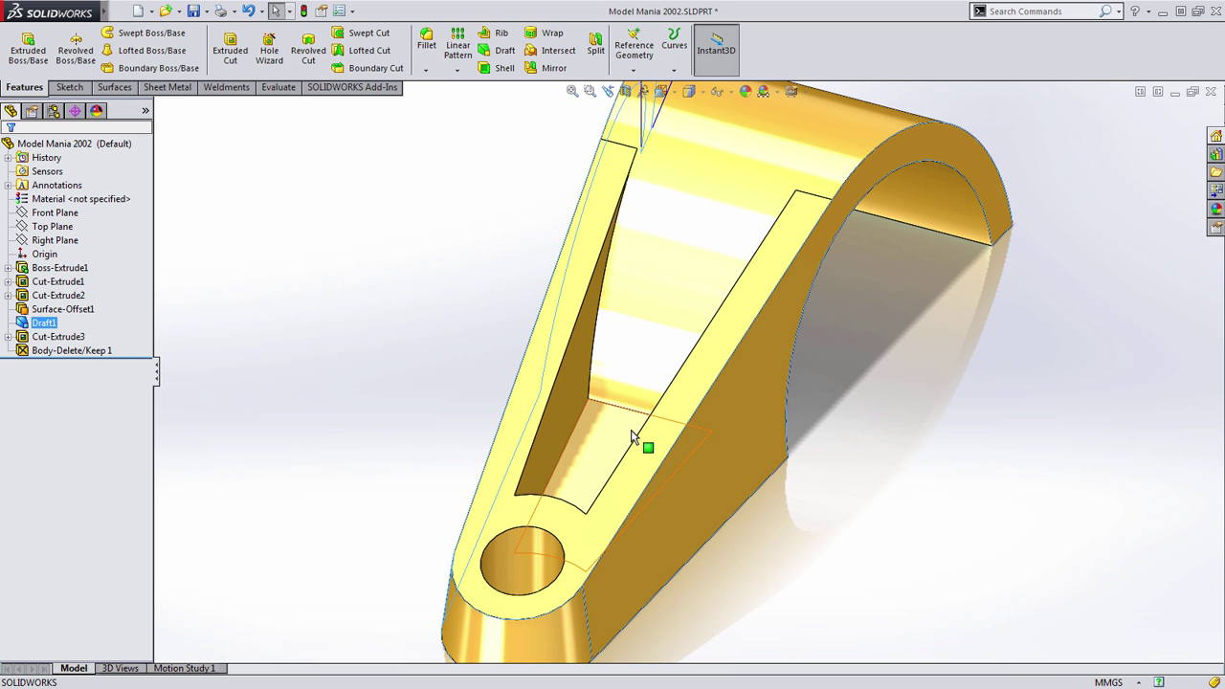
middle_click_drag(631, 437, 596, 331)
scroll(601, 383, "down", 3)
middle_click_drag(607, 414, 639, 419)
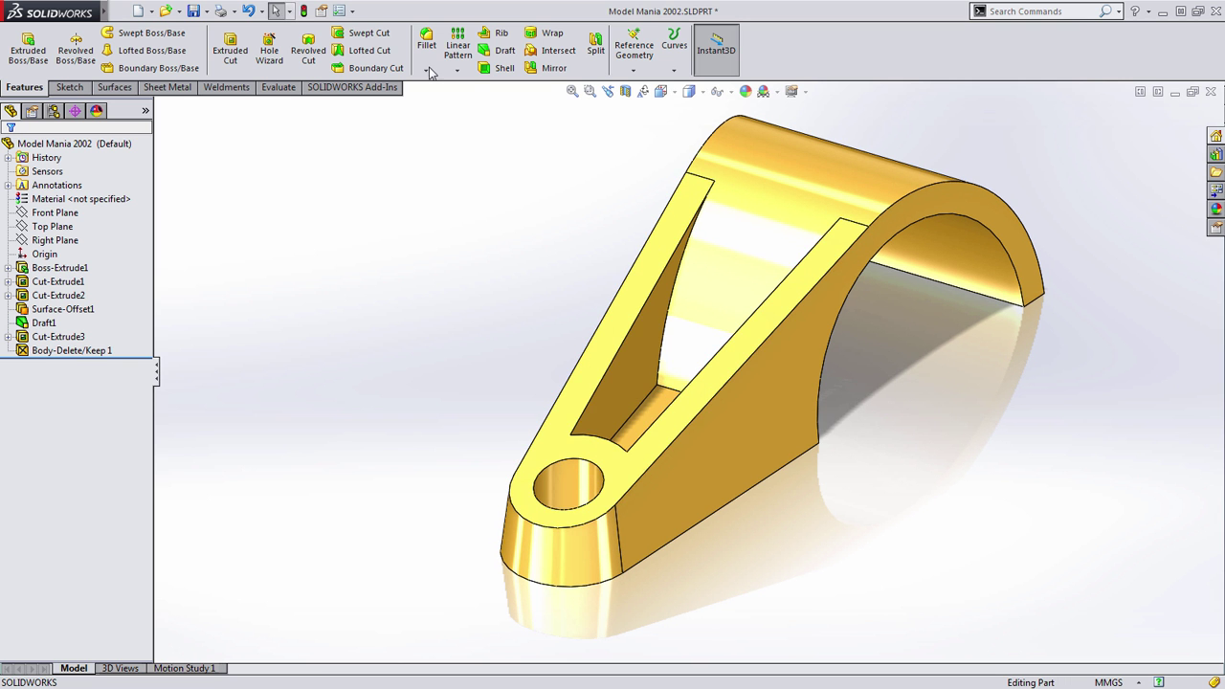
Step: Set up a 7-degree parting-line draft with the Top Plane as the direction of pull
left_click(497, 49)
left_click(40, 228)
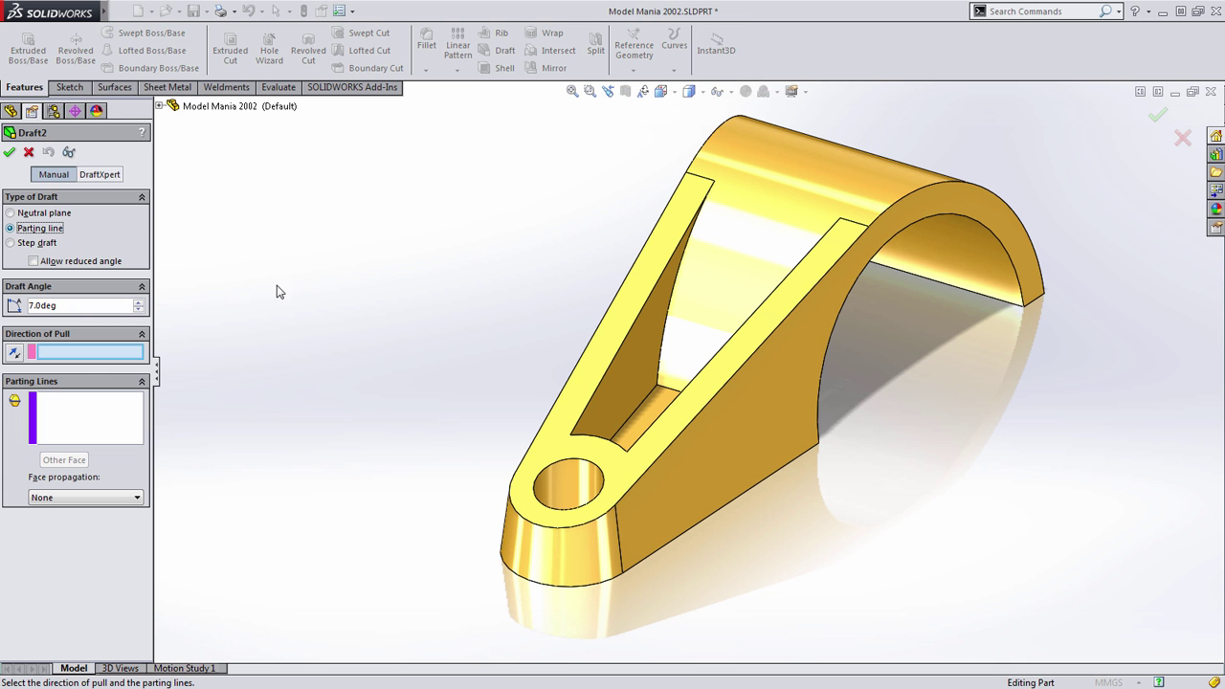
middle_click_drag(270, 301, 255, 307)
left_click(160, 105)
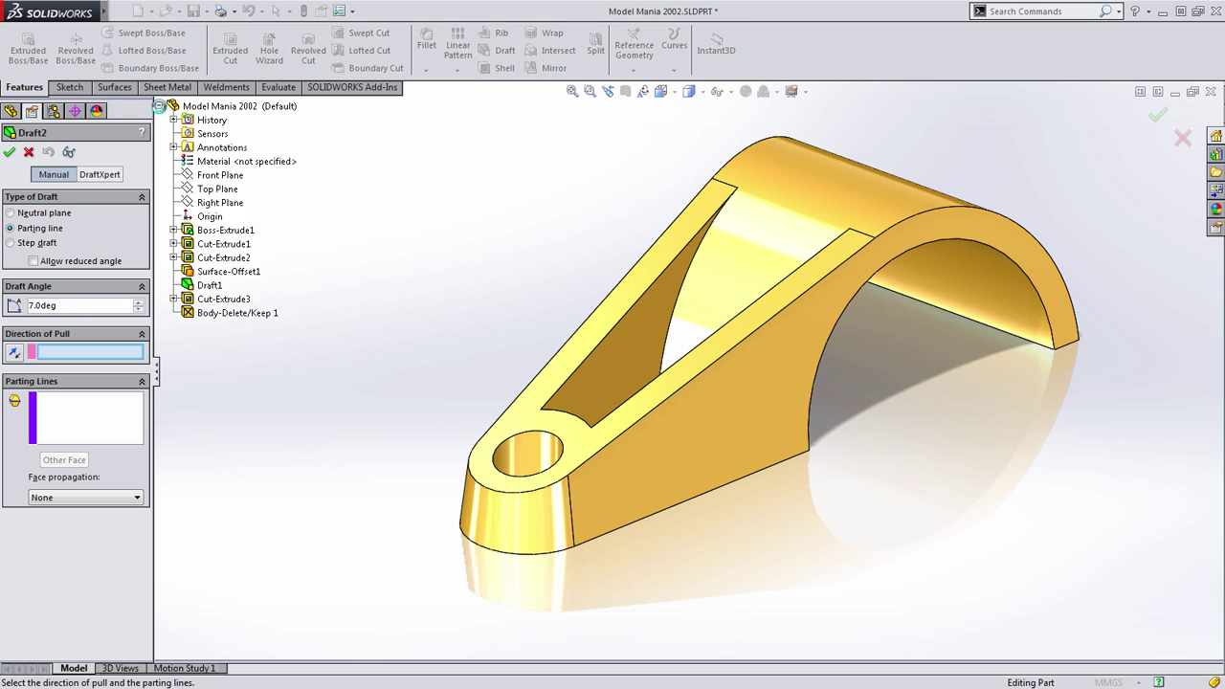
left_click(218, 189)
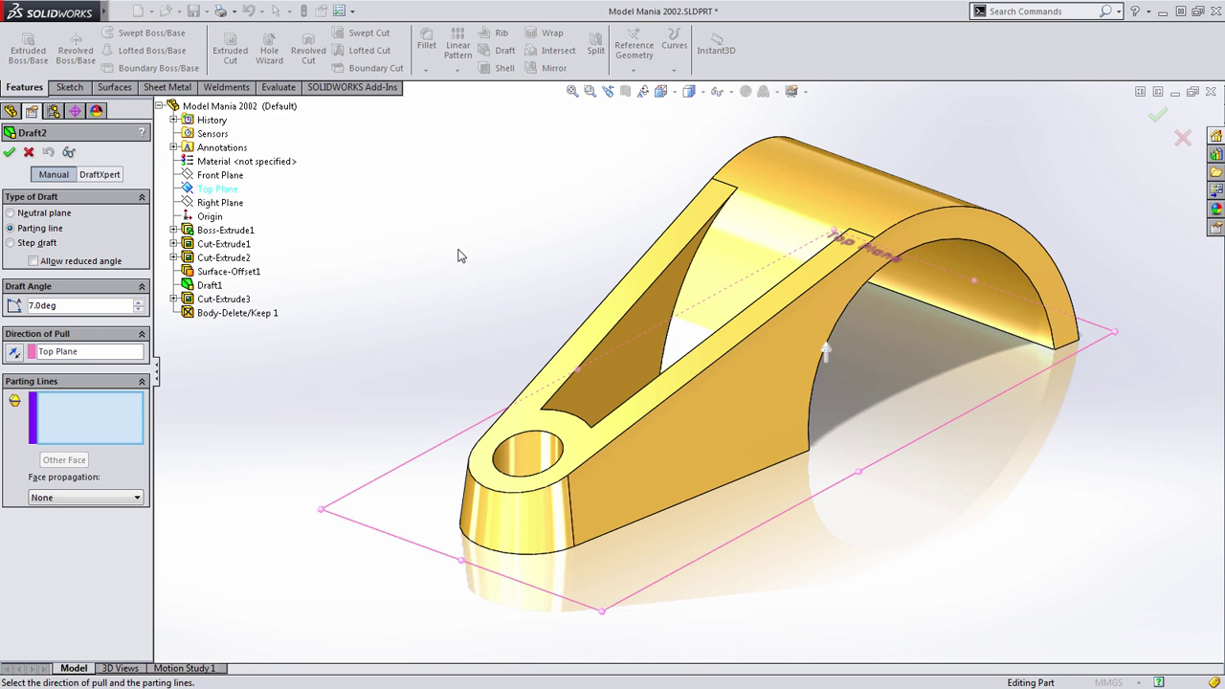
scroll(584, 402, "down", 2)
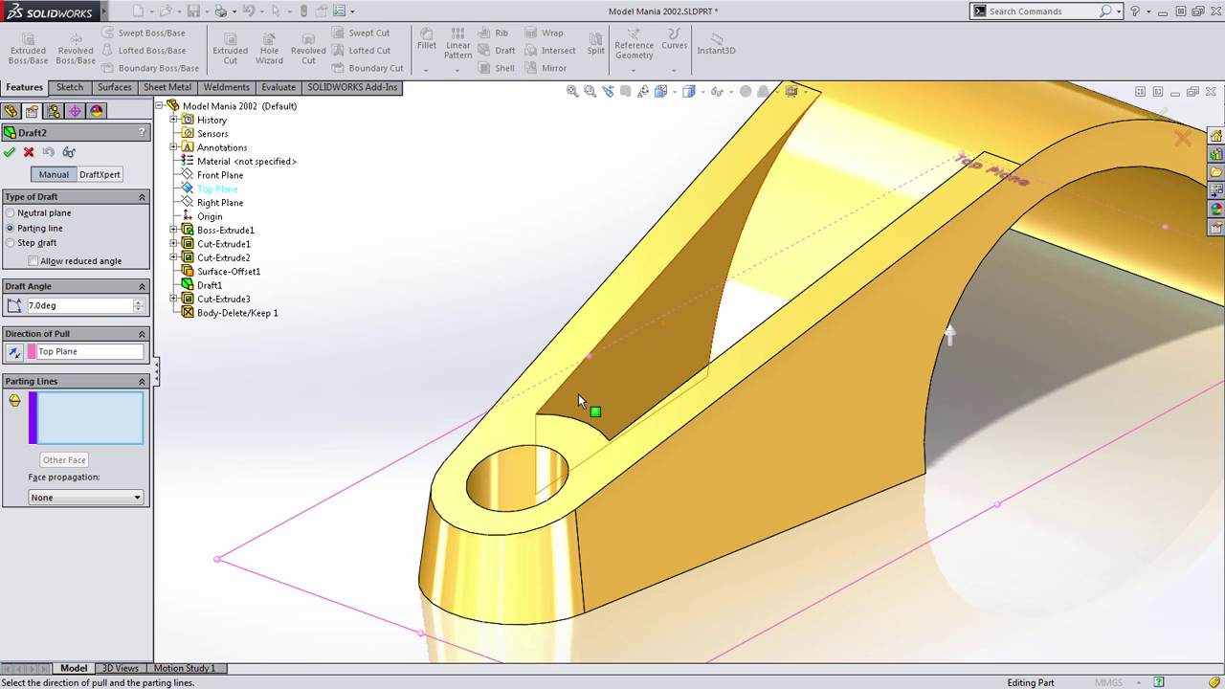
Step: Choose the pocket's two long upper edges and its arc edge as parting lines for drafting the inner walls, and apply the draft
left_click(617, 324)
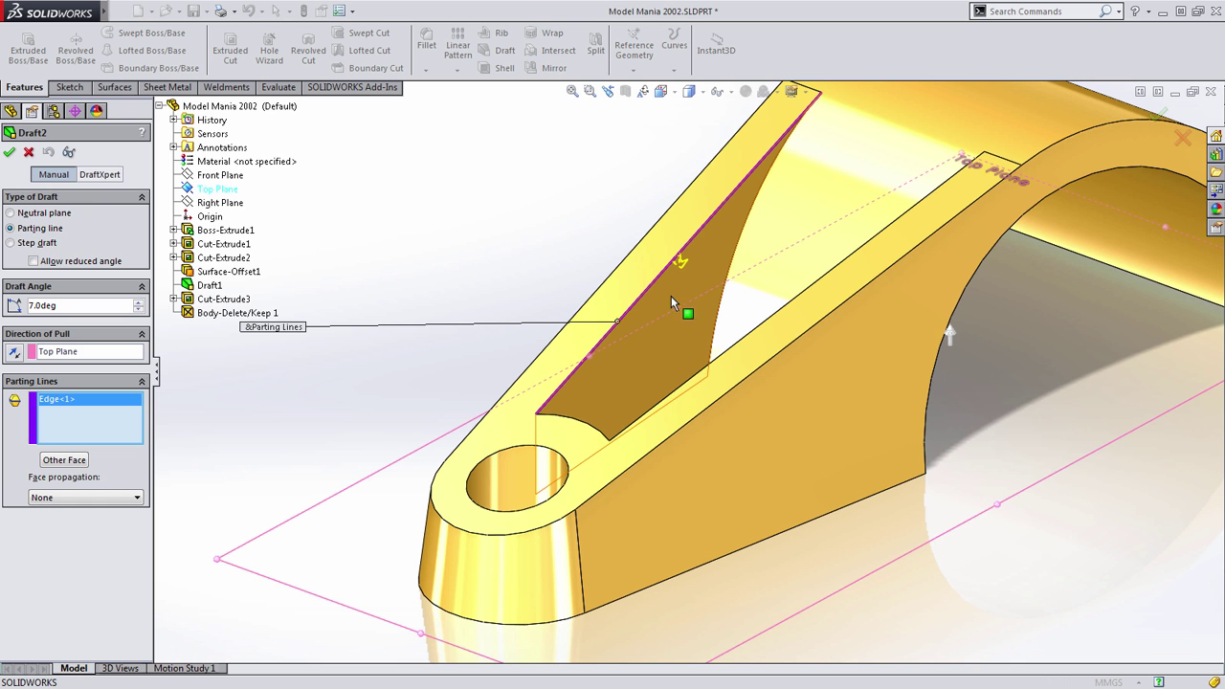
left_click(64, 460)
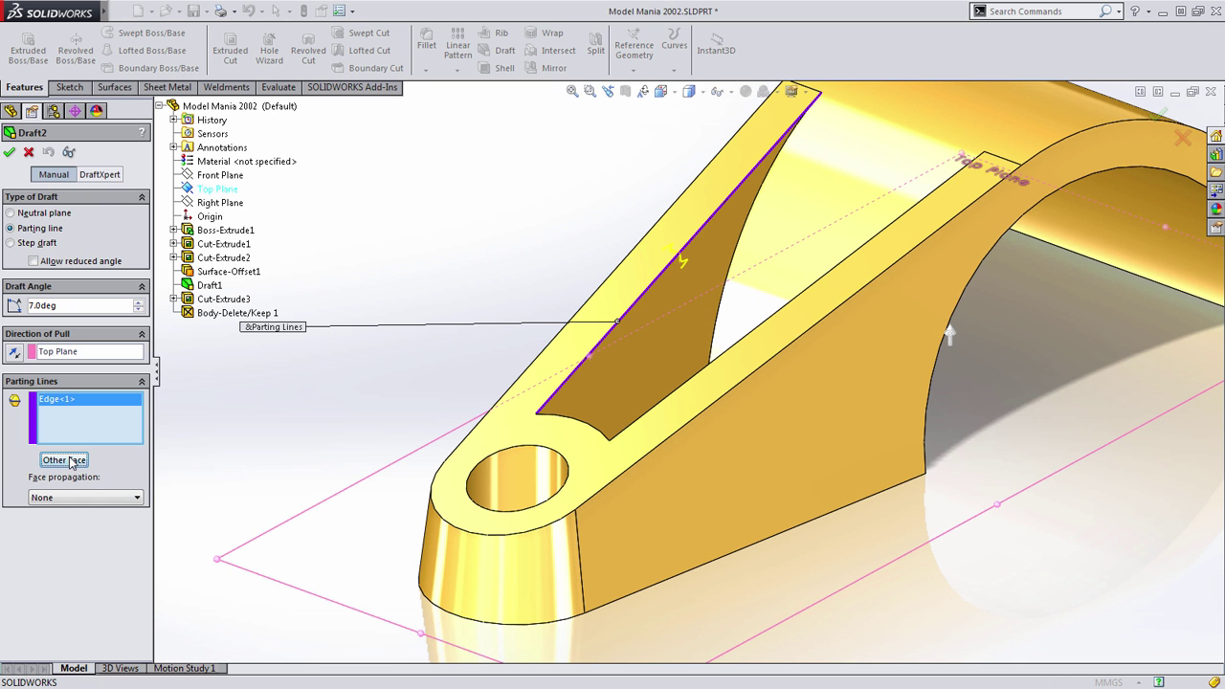
left_click(588, 429)
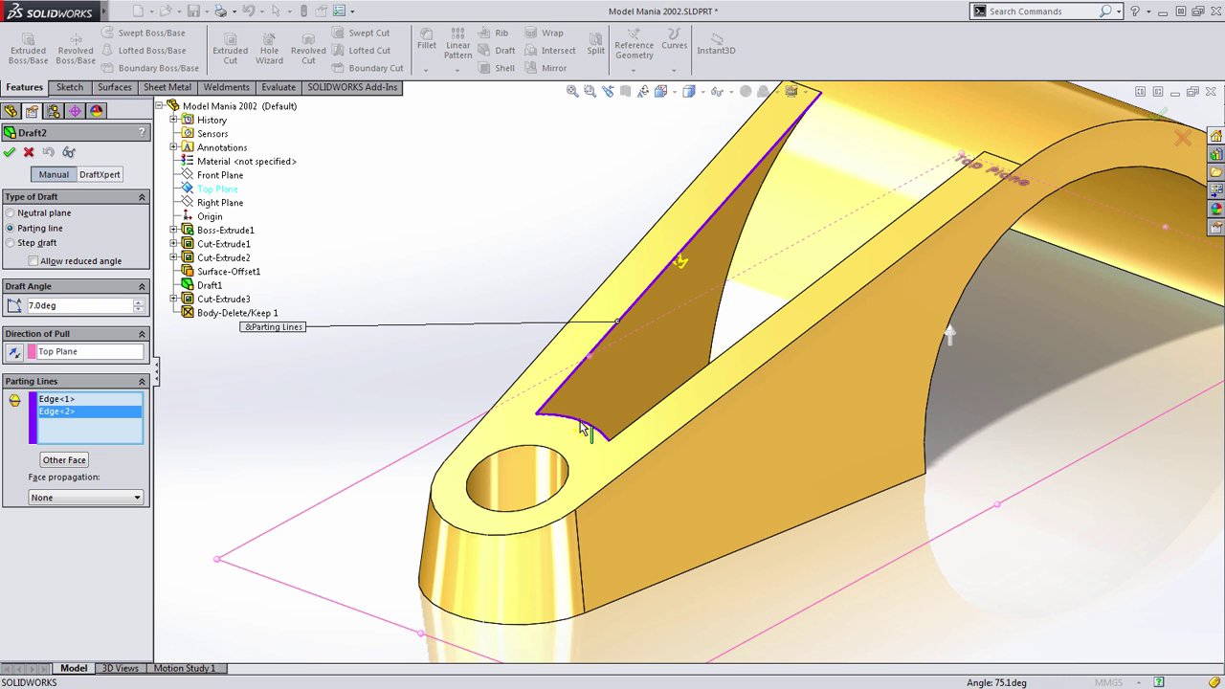
left_click(636, 431)
middle_click_drag(644, 484, 656, 463)
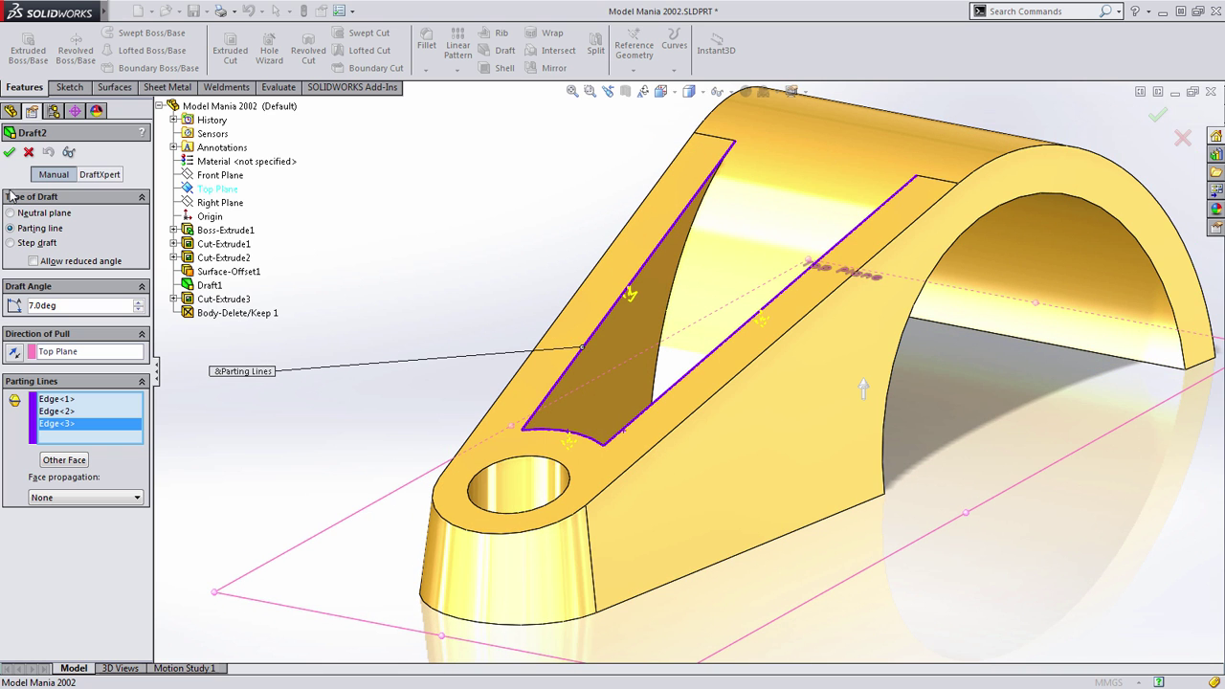
left_click(9, 153)
middle_click_drag(492, 252, 537, 507)
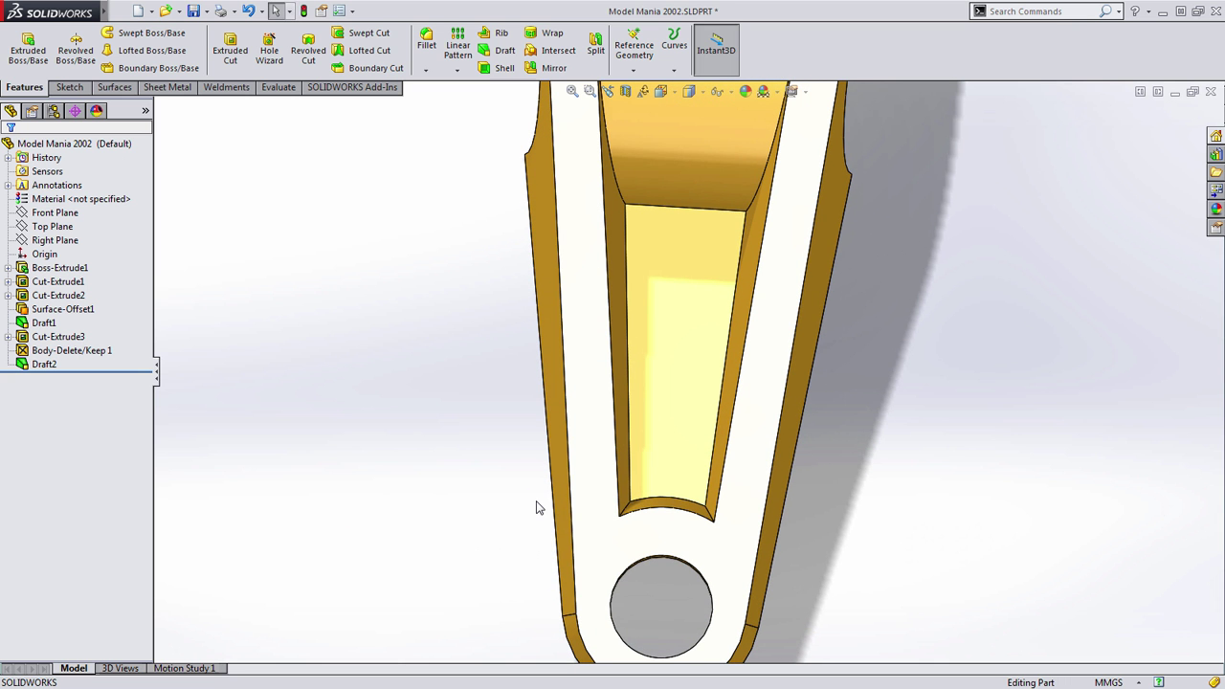
Step: Delete the offset surface feature along with the pocket cut and body deletion that depend on it
middle_click_drag(541, 506, 607, 306)
middle_click_drag(900, 438, 556, 454)
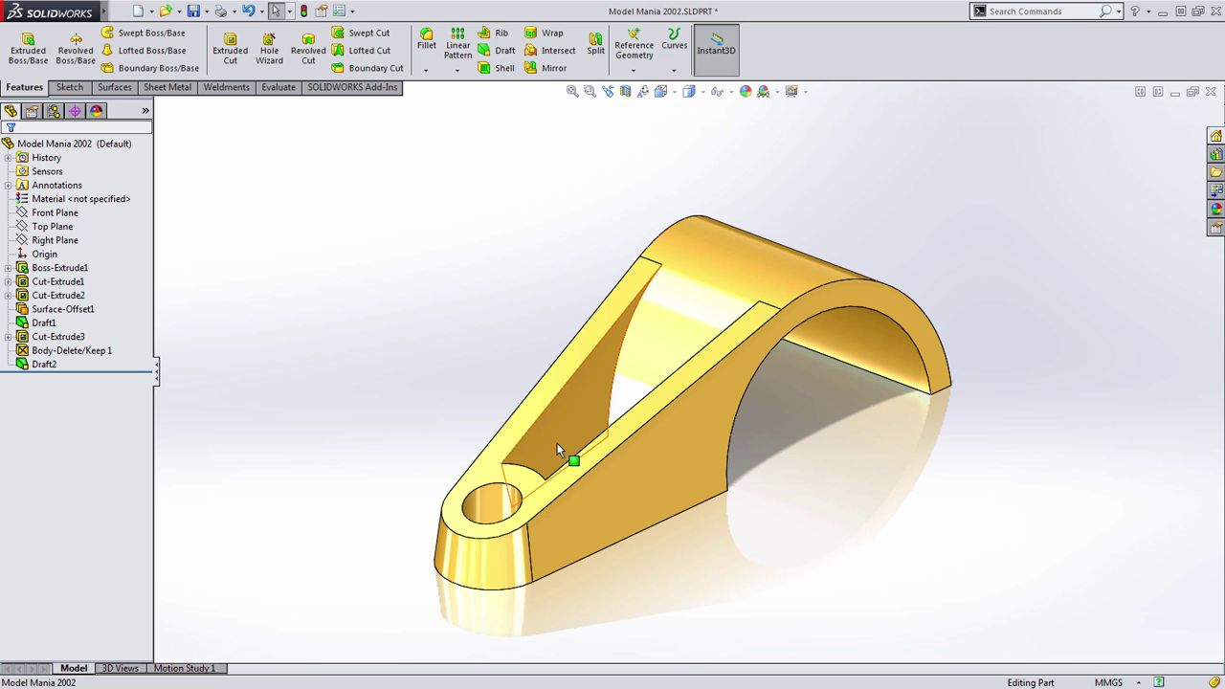
left_click(63, 311)
key("Delete")
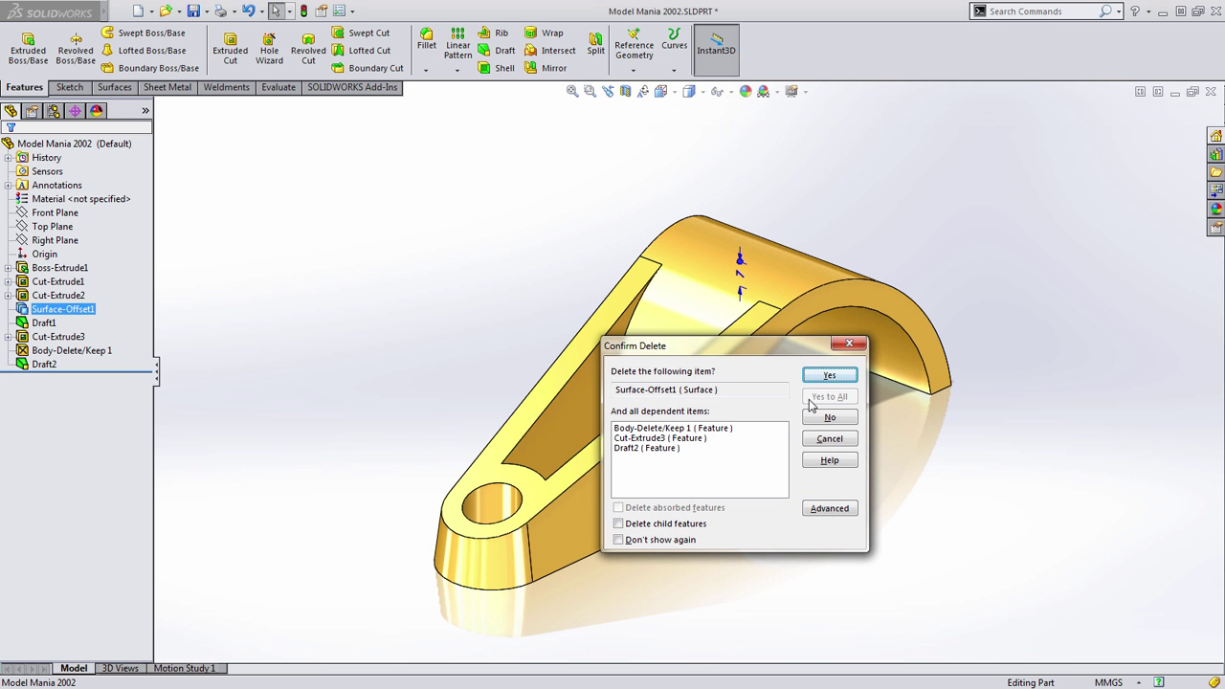
left_click(829, 375)
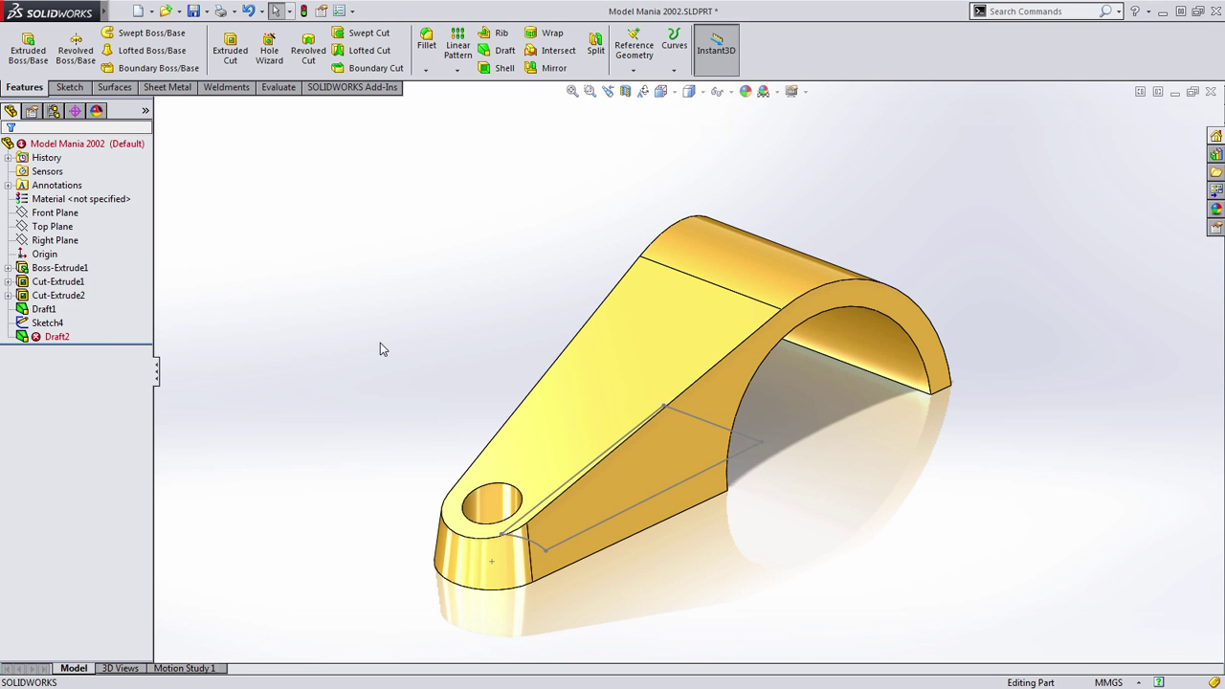
Step: Delete the leftover pocket sketch and the failed inner-wall draft from the feature history
left_click(52, 322)
key("Delete")
key("Return")
left_click(56, 324)
key("Delete")
key("Return")
middle_click_drag(478, 457, 501, 303)
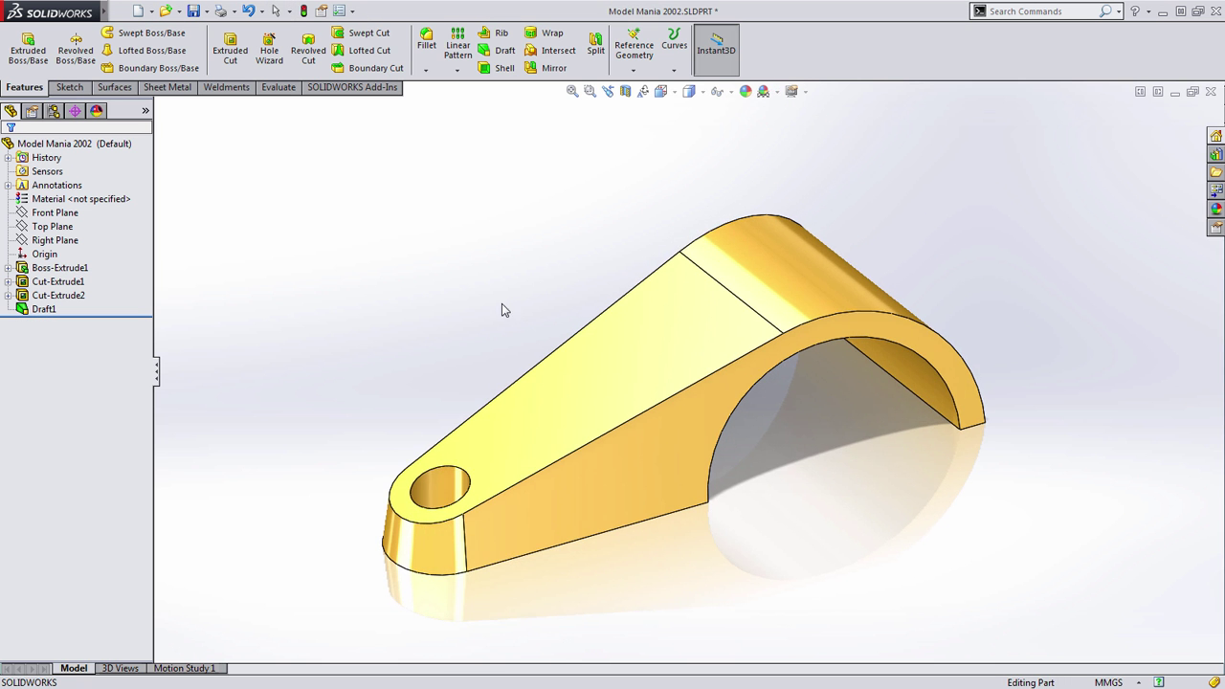
Step: Shell the body with a 7 mm wall thickness, removing the sloped top face around the hole
left_click(43, 309)
middle_click_drag(389, 411, 390, 372)
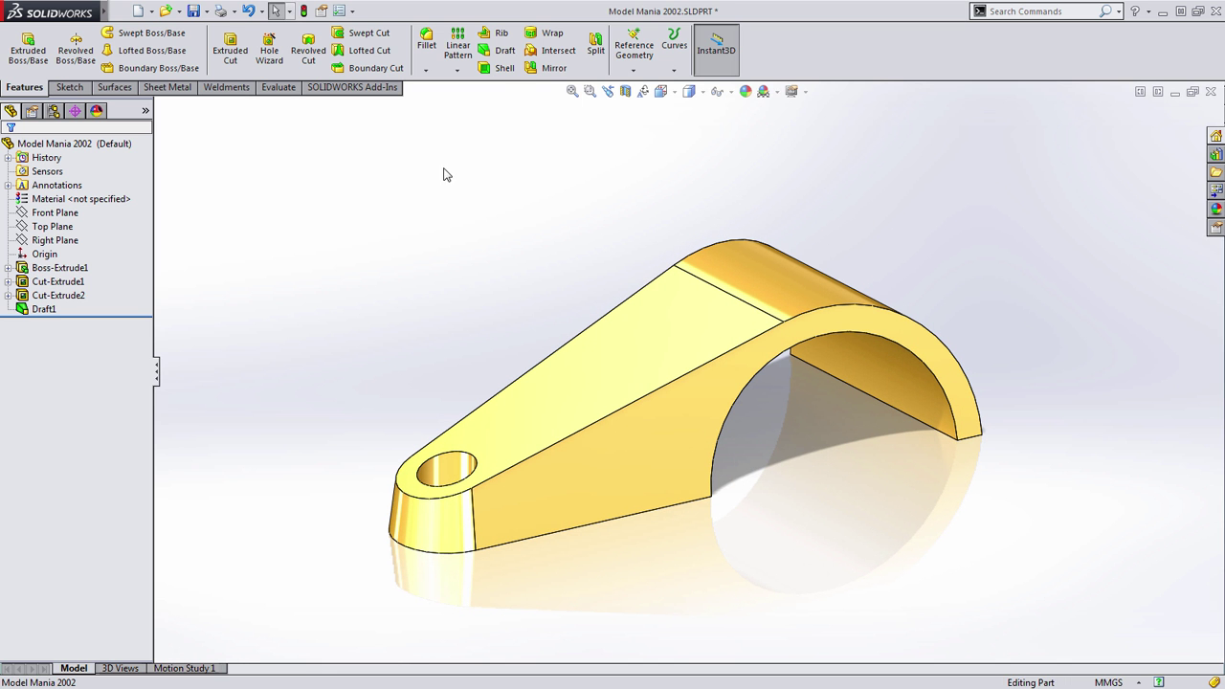
left_click(502, 68)
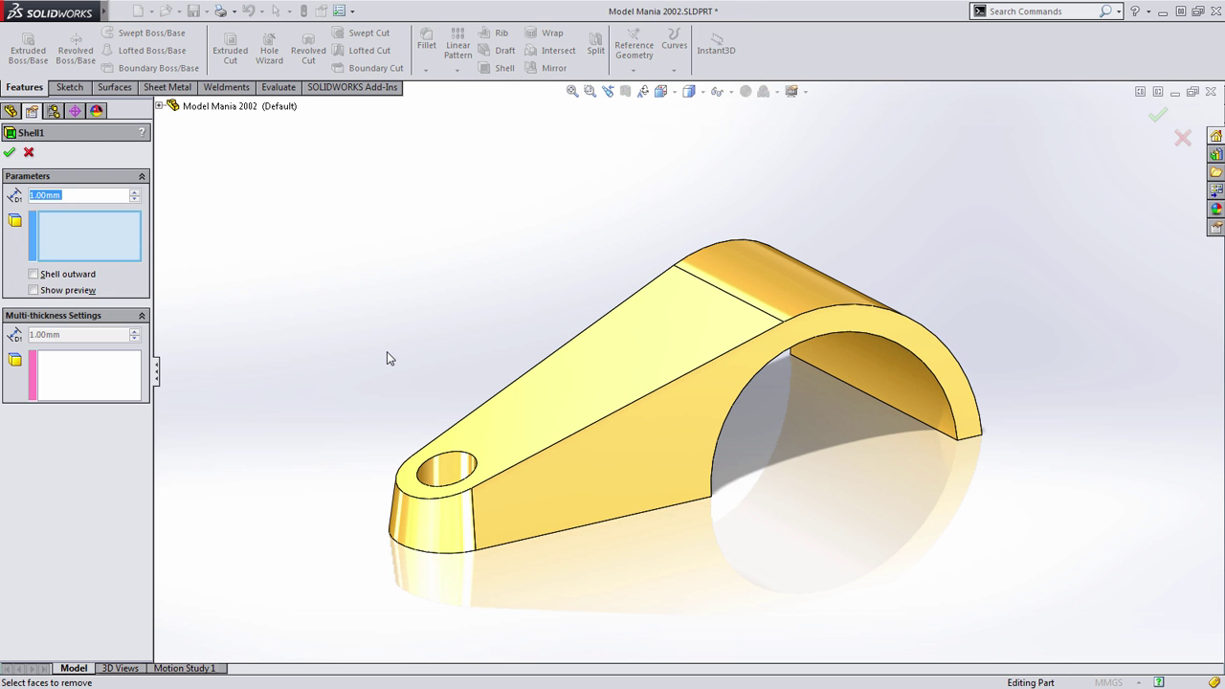
type("7")
key("Return")
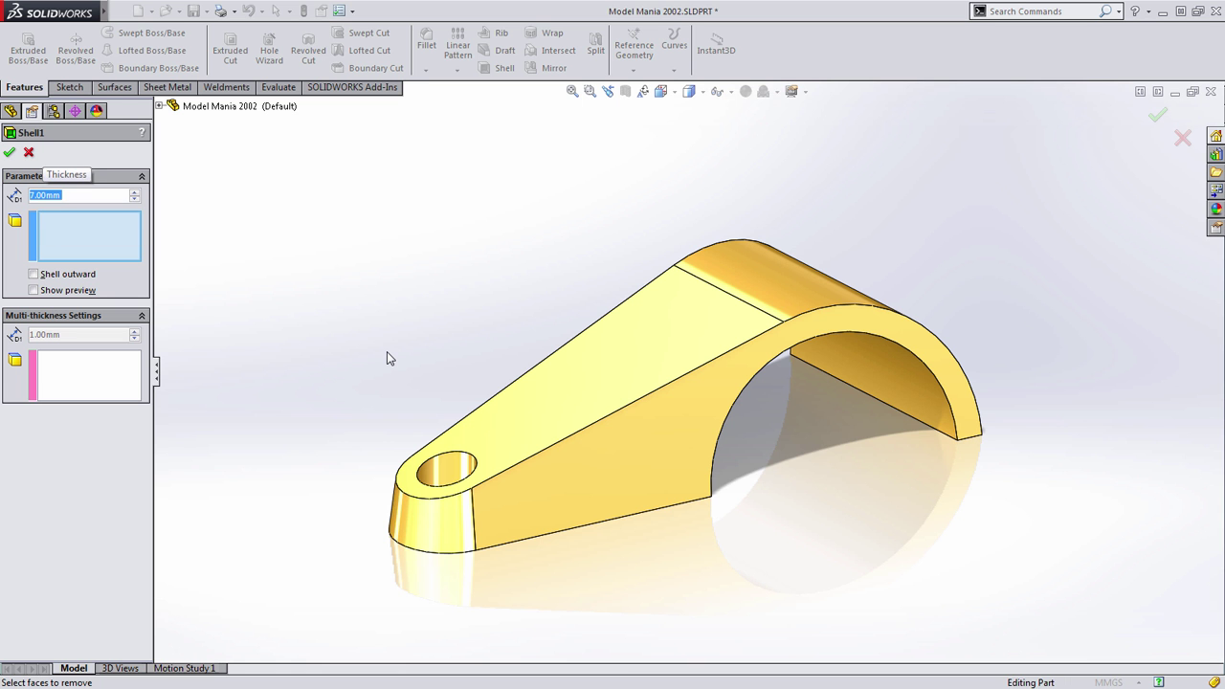
left_click(571, 395)
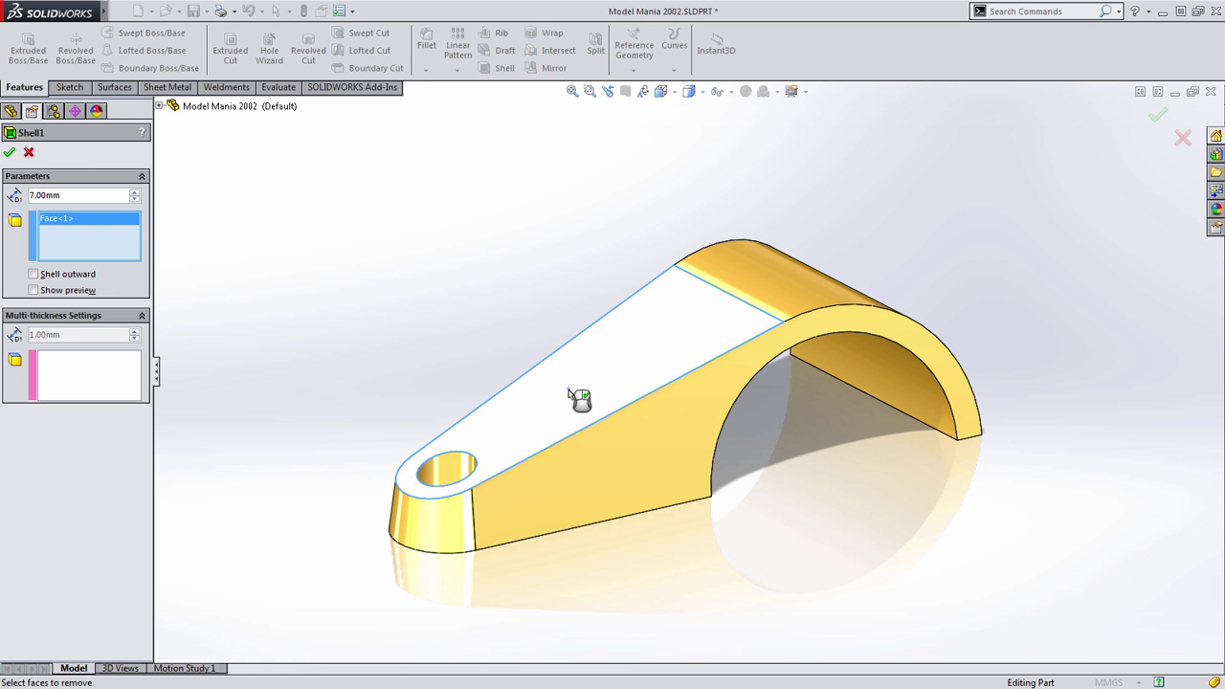
middle_click_drag(567, 391, 603, 411)
right_click(603, 413)
middle_click_drag(416, 437, 355, 446)
key("Escape")
Step: Start a 7-degree parting-line draft on the shelled body with the Top Plane as the direction of pull
scroll(515, 428, "up", 3)
scroll(701, 436, "down", 5)
middle_click_drag(705, 432, 589, 420)
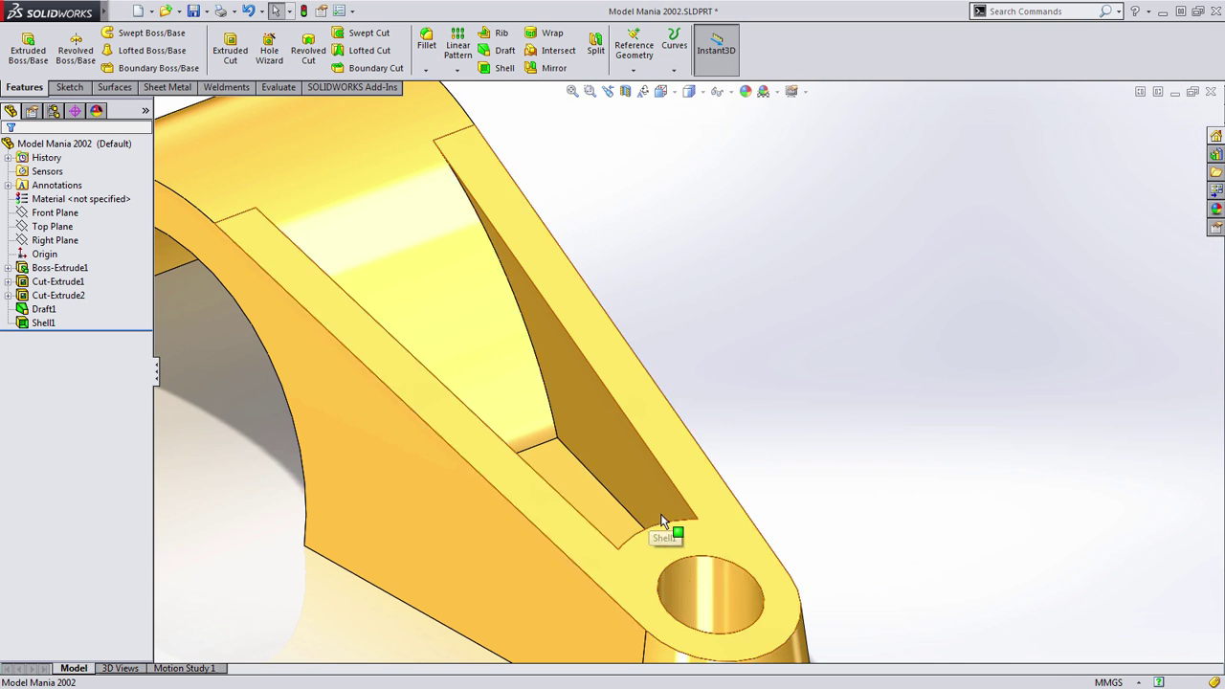
middle_click_drag(641, 476, 578, 457)
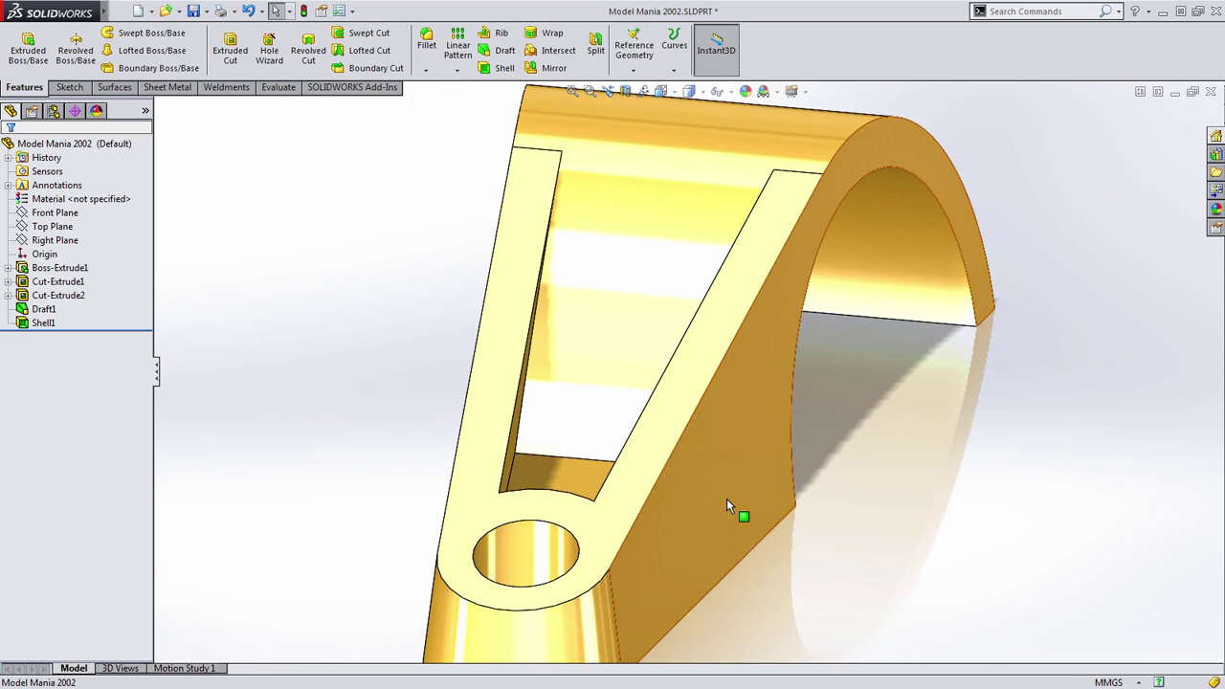
key("ctrl+7")
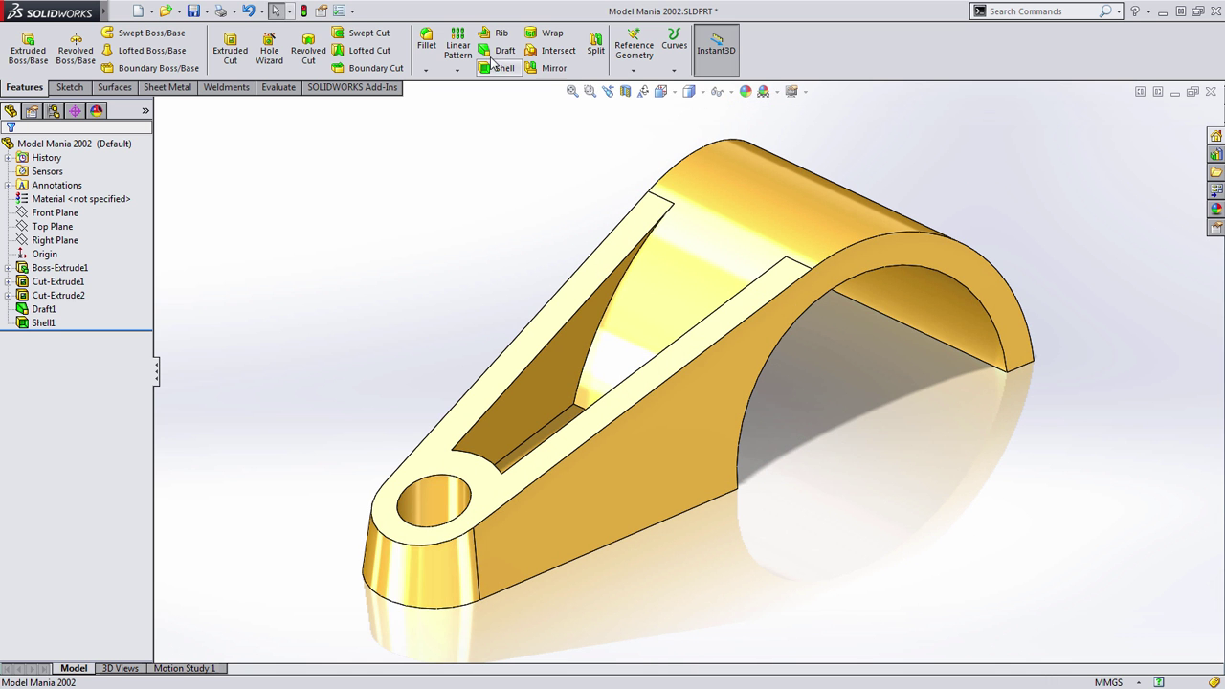
left_click(494, 53)
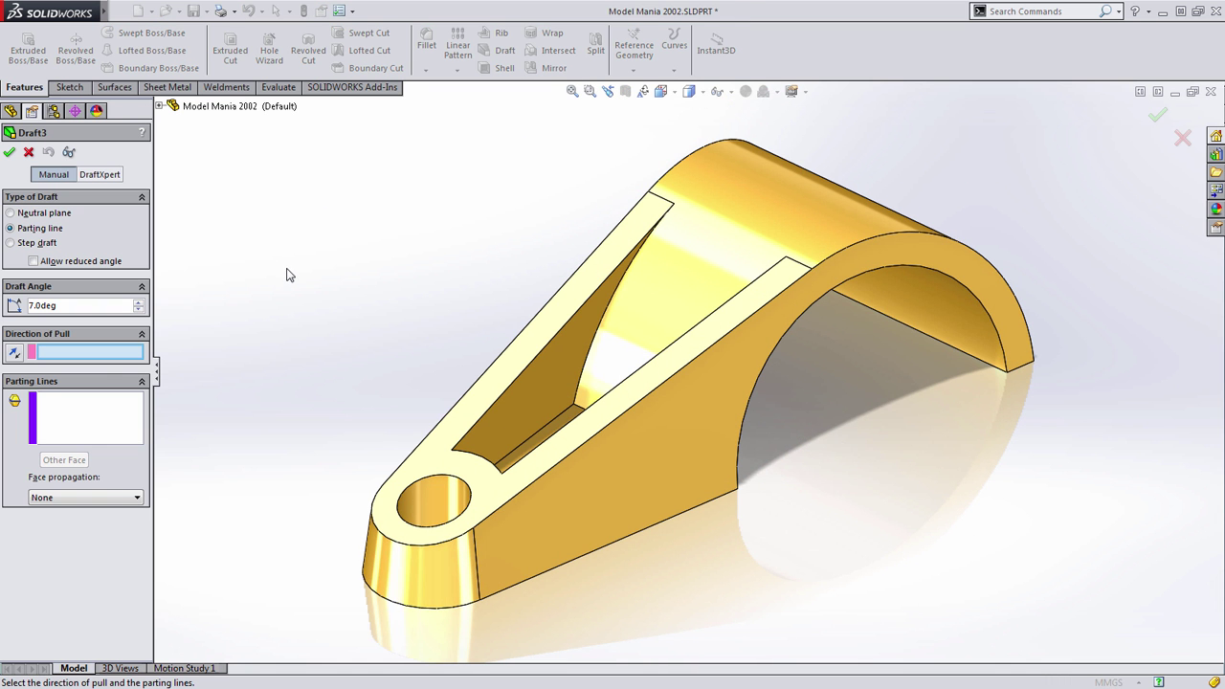
left_click(160, 106)
left_click(217, 189)
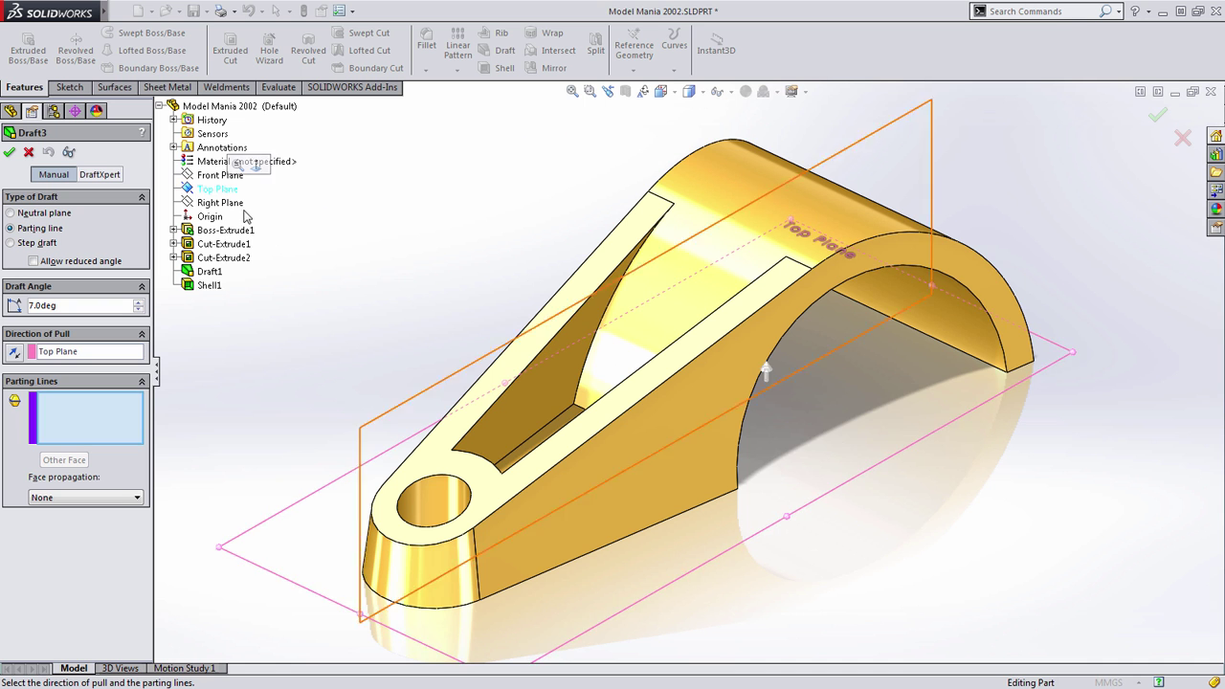
Step: Choose the shelled pocket's two long upper edges and the arc edge near the hole as parting lines
scroll(507, 426, "down", 2)
scroll(507, 426, "down", 2)
left_click(505, 400)
left_click(505, 478)
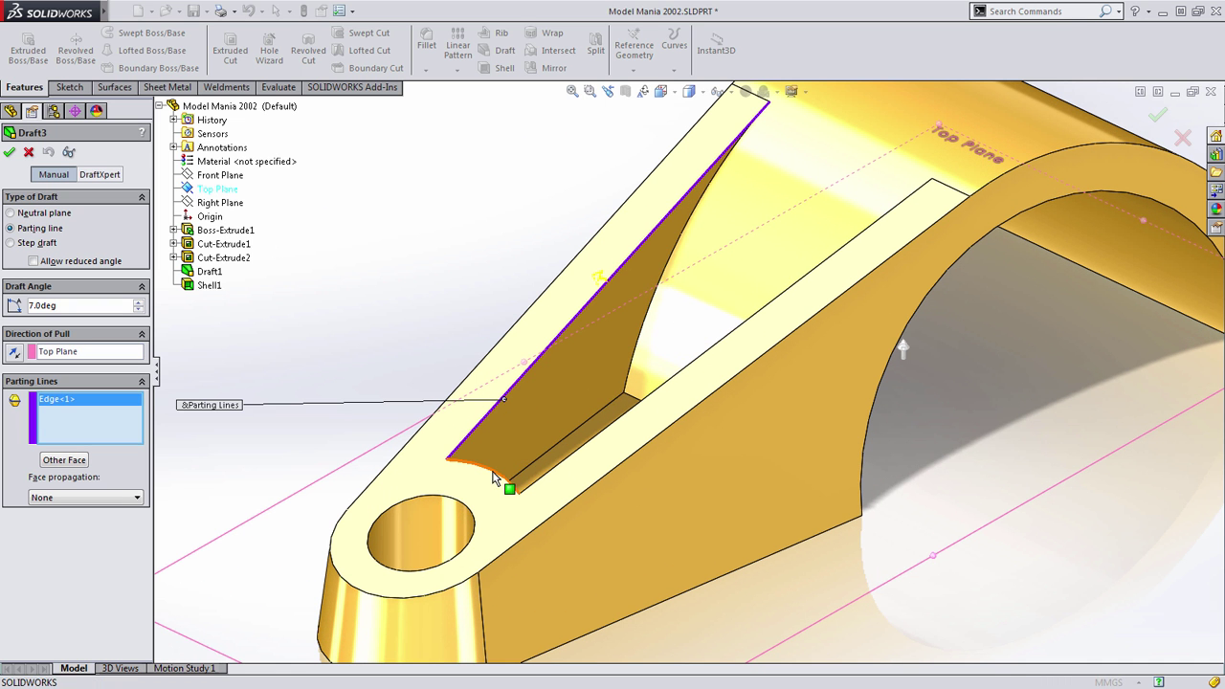
left_click(578, 468)
Step: Switch the draft's parting-line edges to their other faces so the pocket's inner walls are drafted, and apply the draft
middle_click_drag(522, 375, 367, 241)
left_click(59, 411)
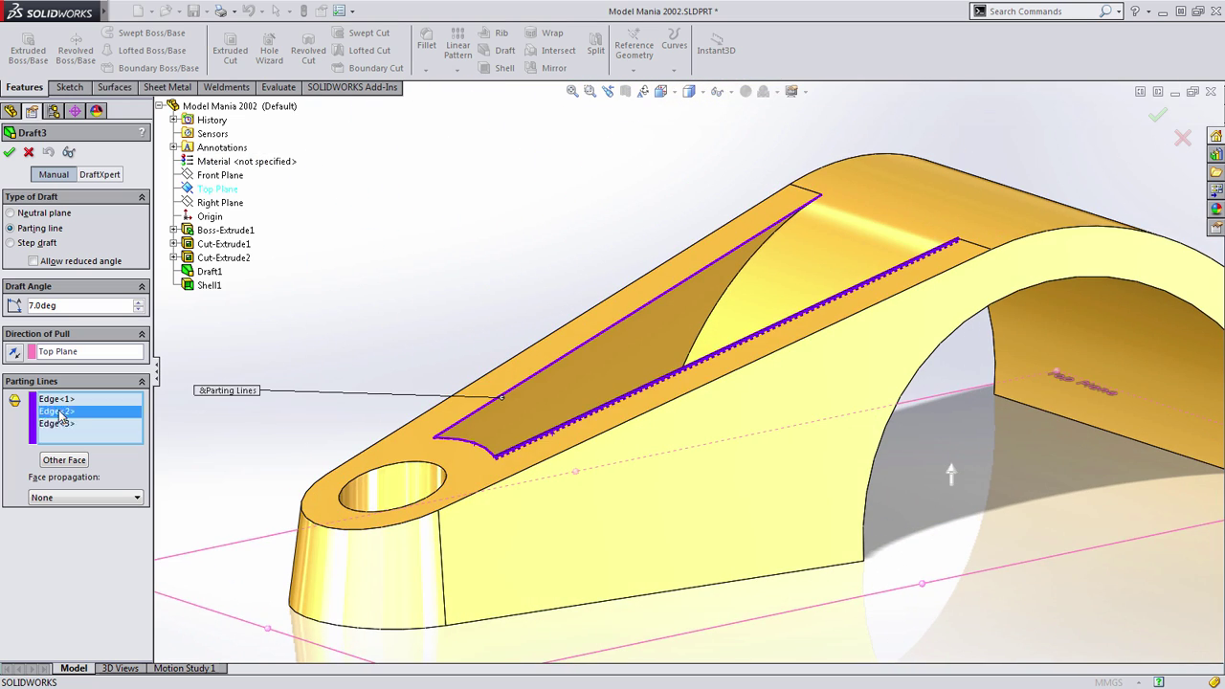
left_click(63, 400)
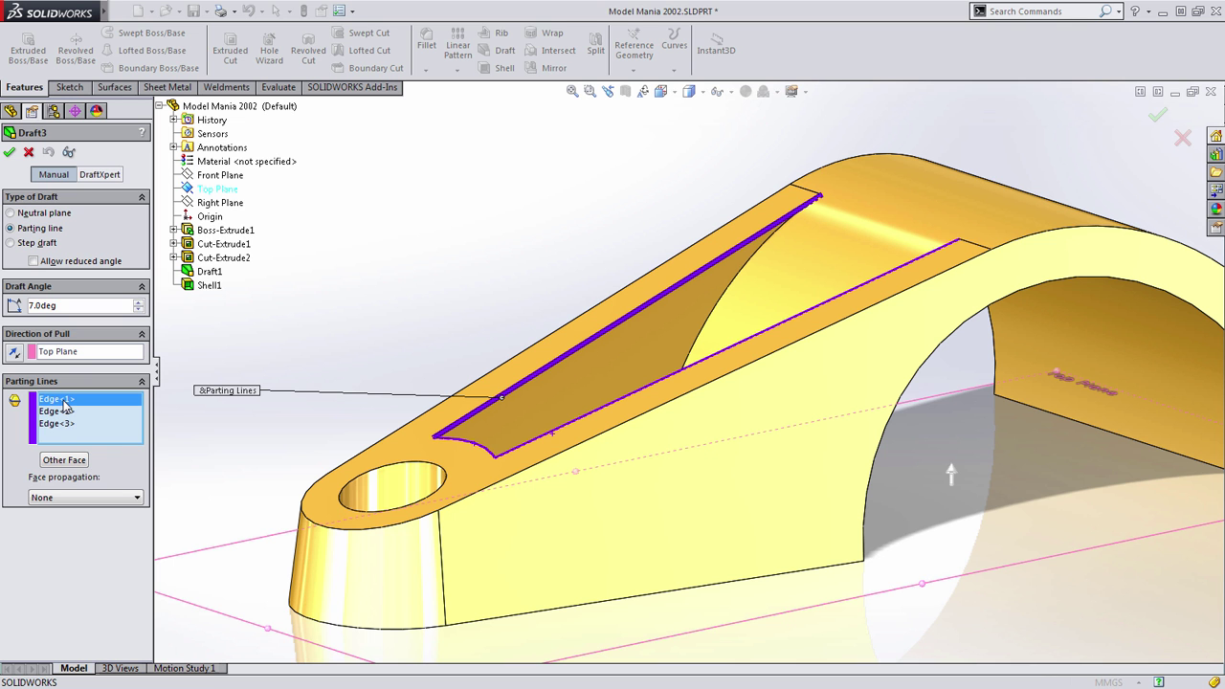
left_click(63, 412)
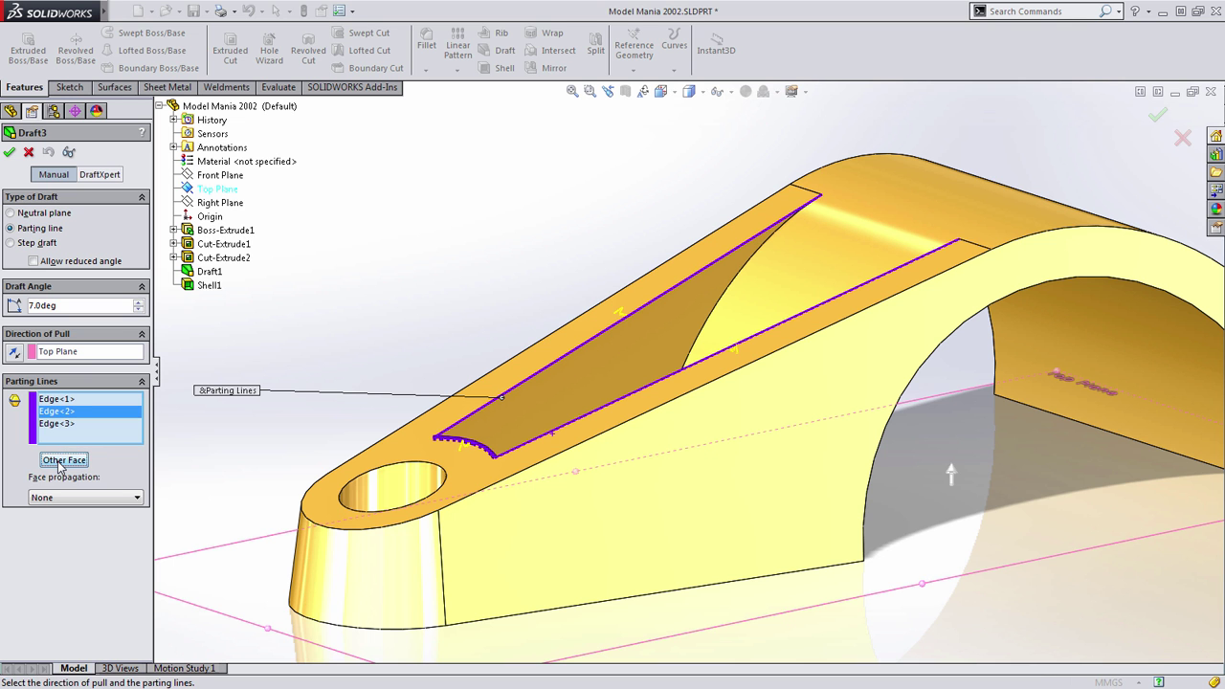
left_click(63, 461)
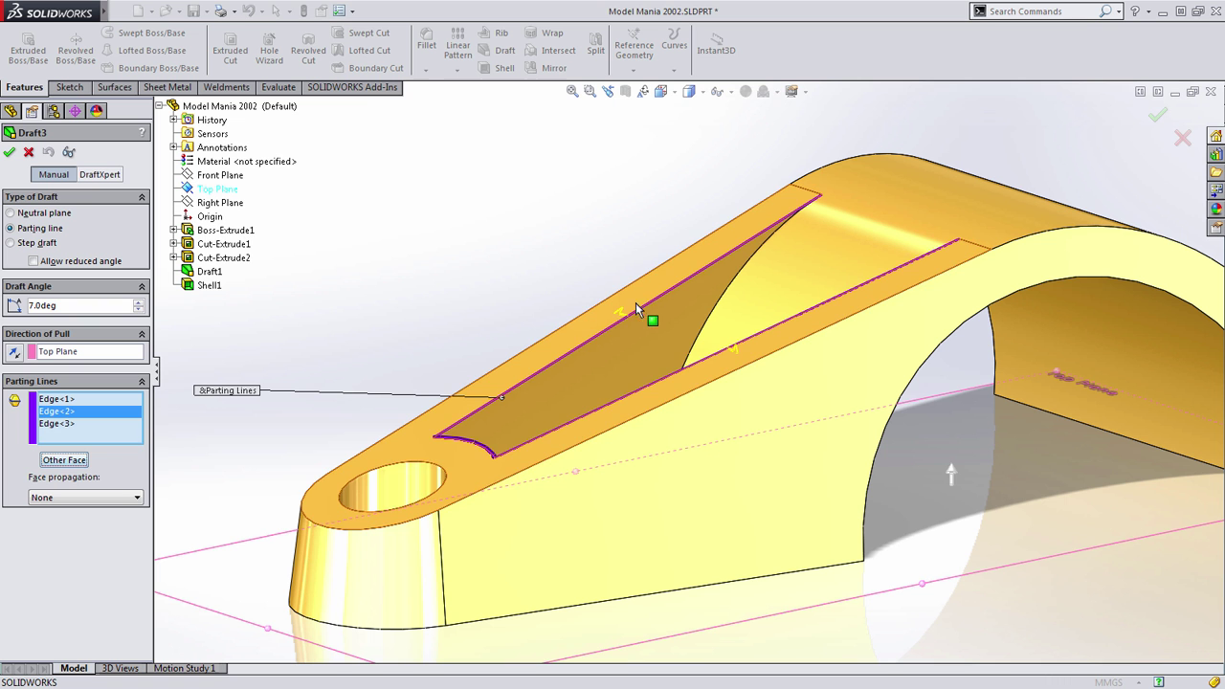
left_click(59, 400)
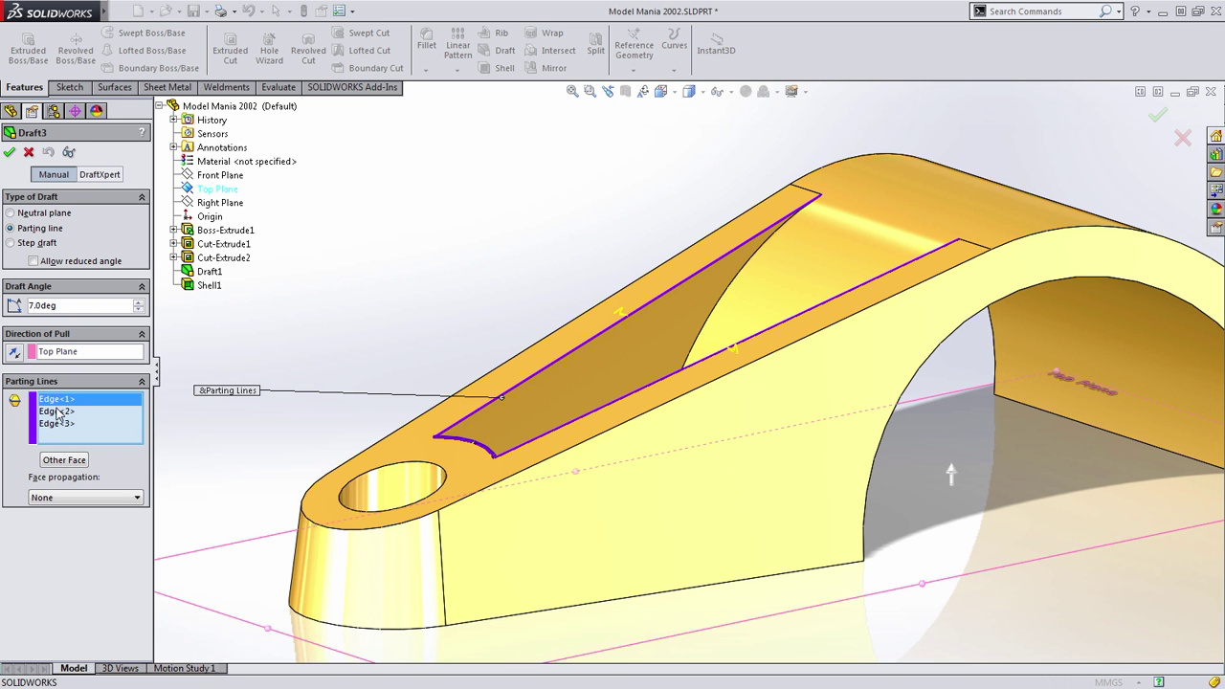
left_click(58, 427)
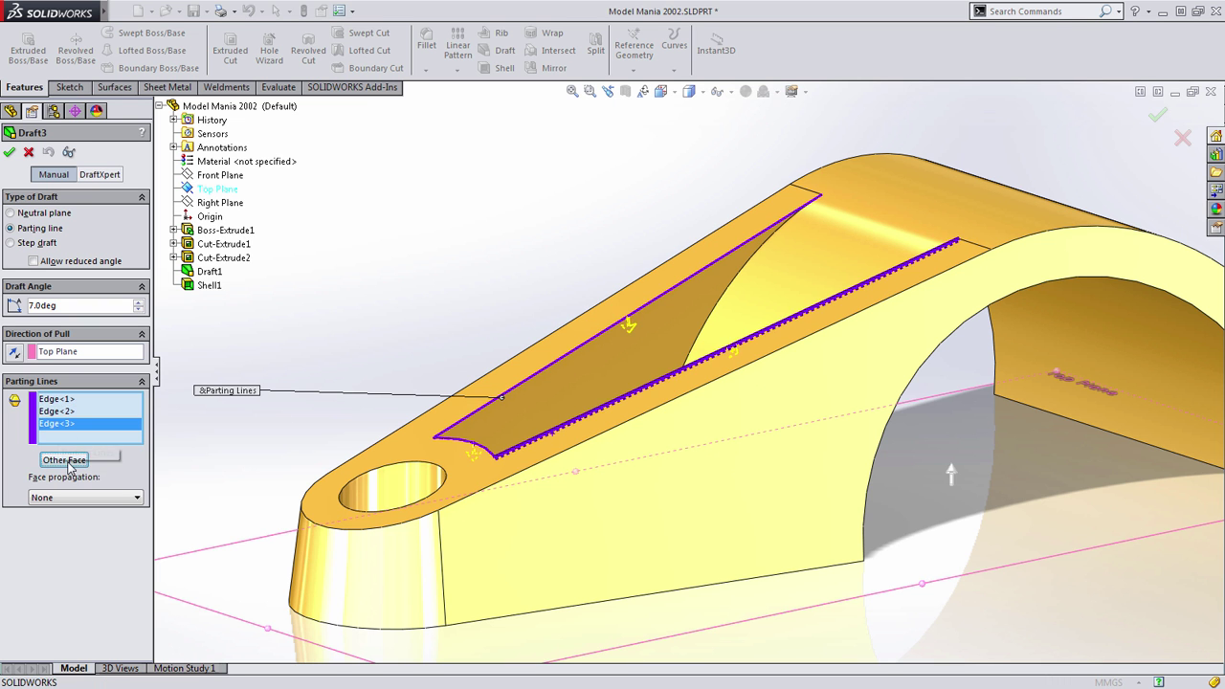
mouse_move(390, 328)
middle_mouse_down()
mouse_move(416, 359)
mouse_move(387, 312)
middle_mouse_up()
key("Return")
Step: Fillet the pocket's floor face and both long inner side walls with a 3 mm radius
middle_click_drag(484, 316, 466, 566)
middle_click_drag(446, 465, 463, 336)
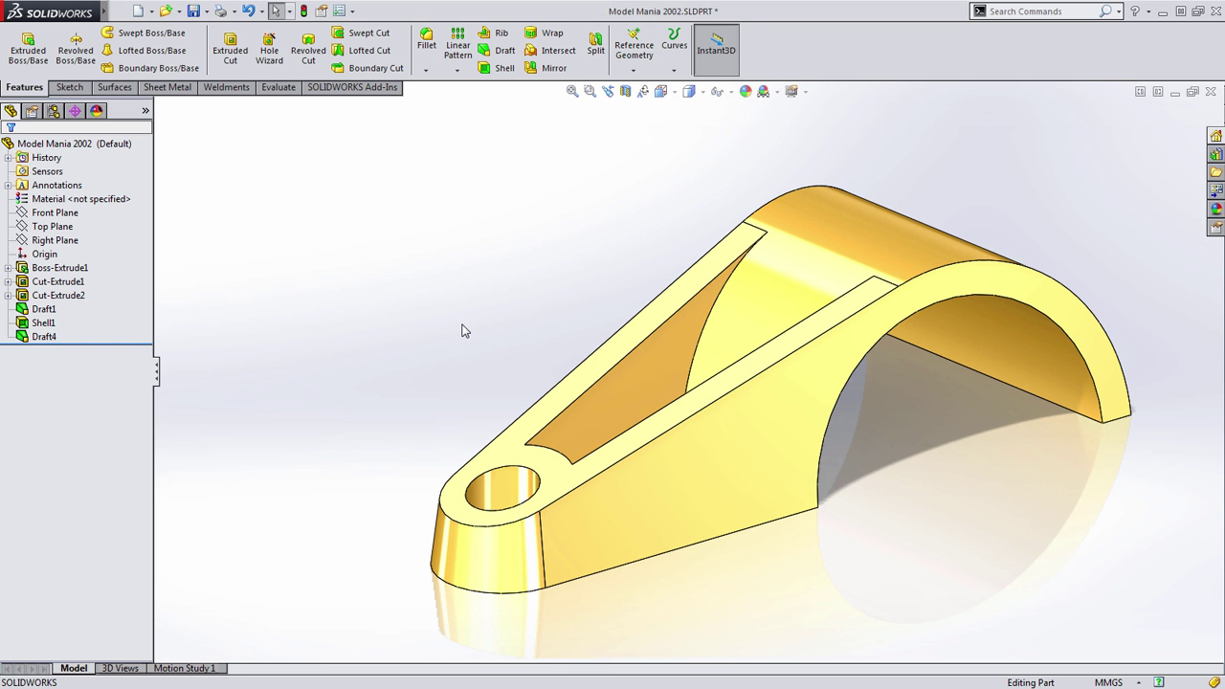
middle_click_drag(515, 325, 530, 375)
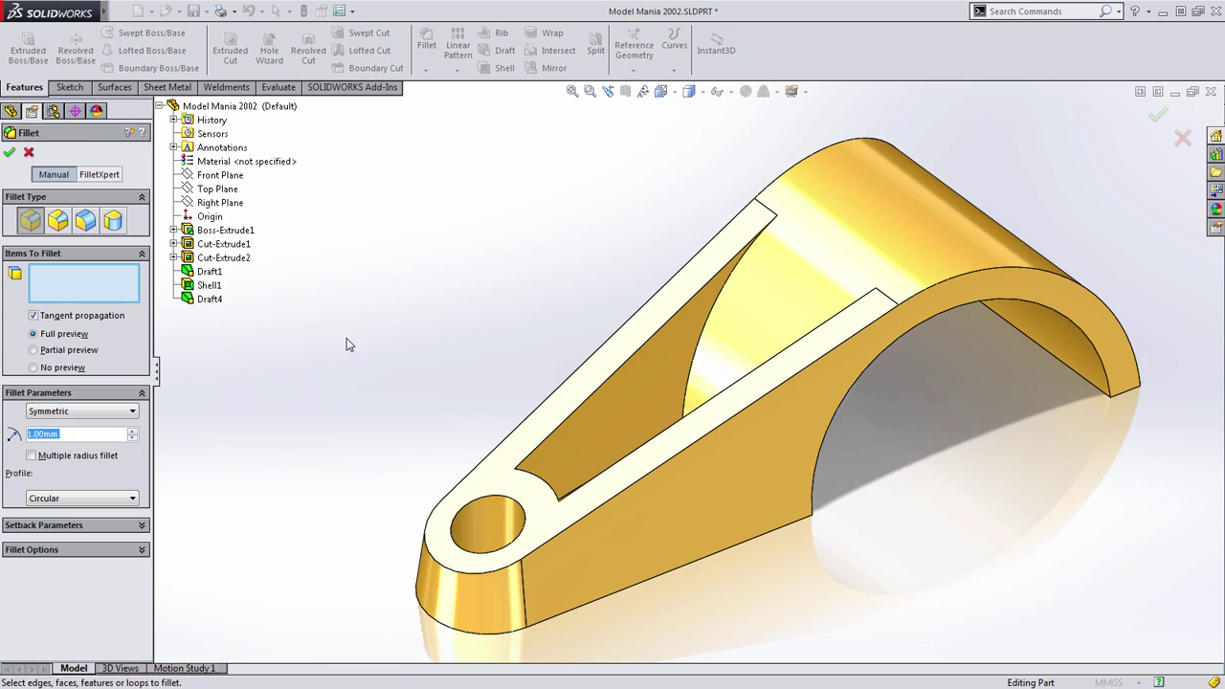
type("3.00mm")
middle_click_drag(484, 361, 333, 427)
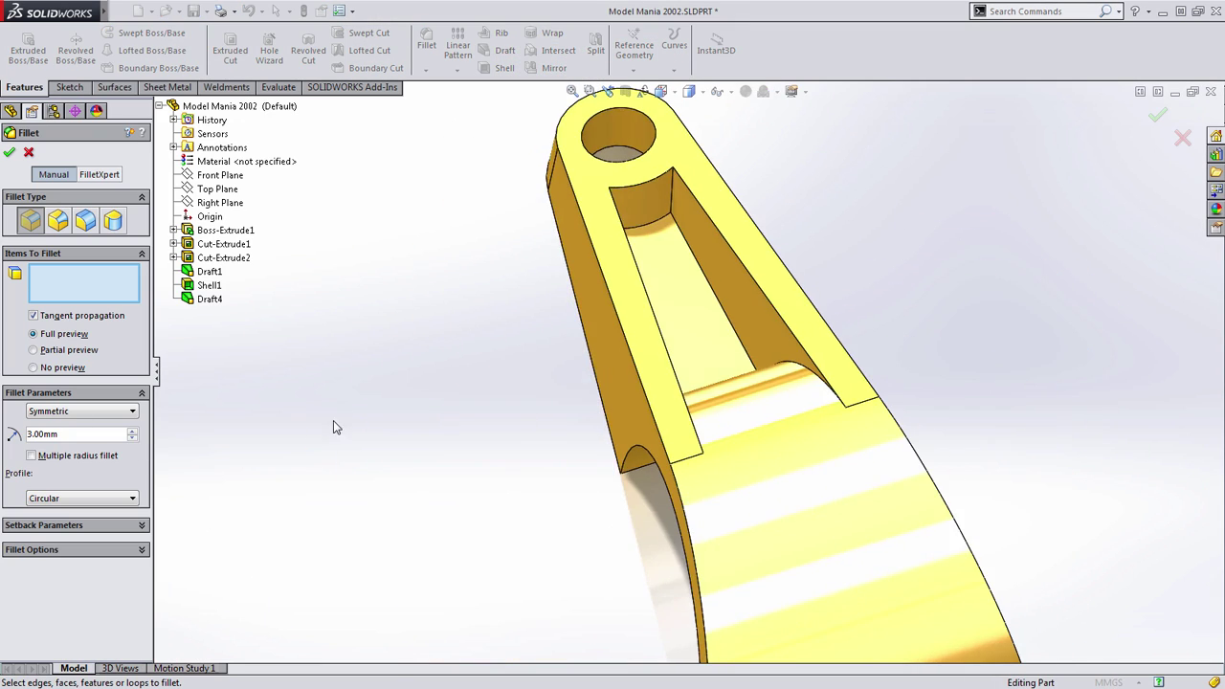
left_click(699, 310)
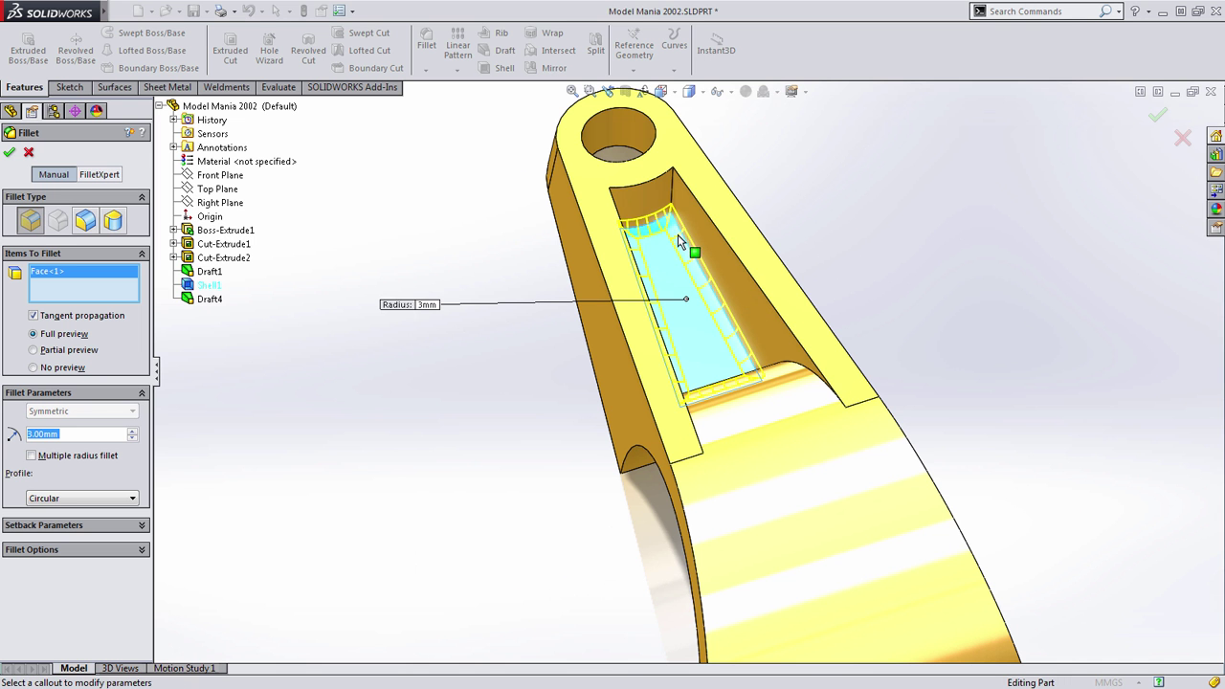
left_click(733, 278)
middle_click_drag(717, 334, 680, 237)
left_click(681, 241)
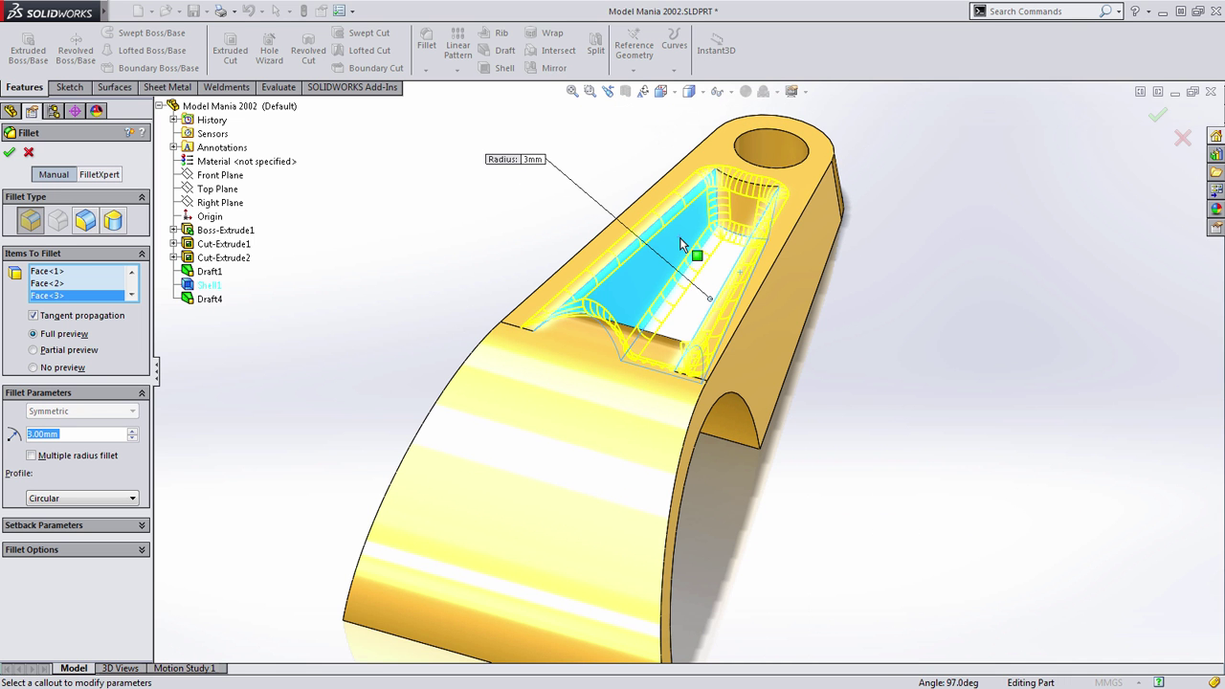
key("Return")
Step: Mirror the whole solid body about the Top Plane
middle_click_drag(623, 348, 796, 469)
scroll(785, 318, "up", 3)
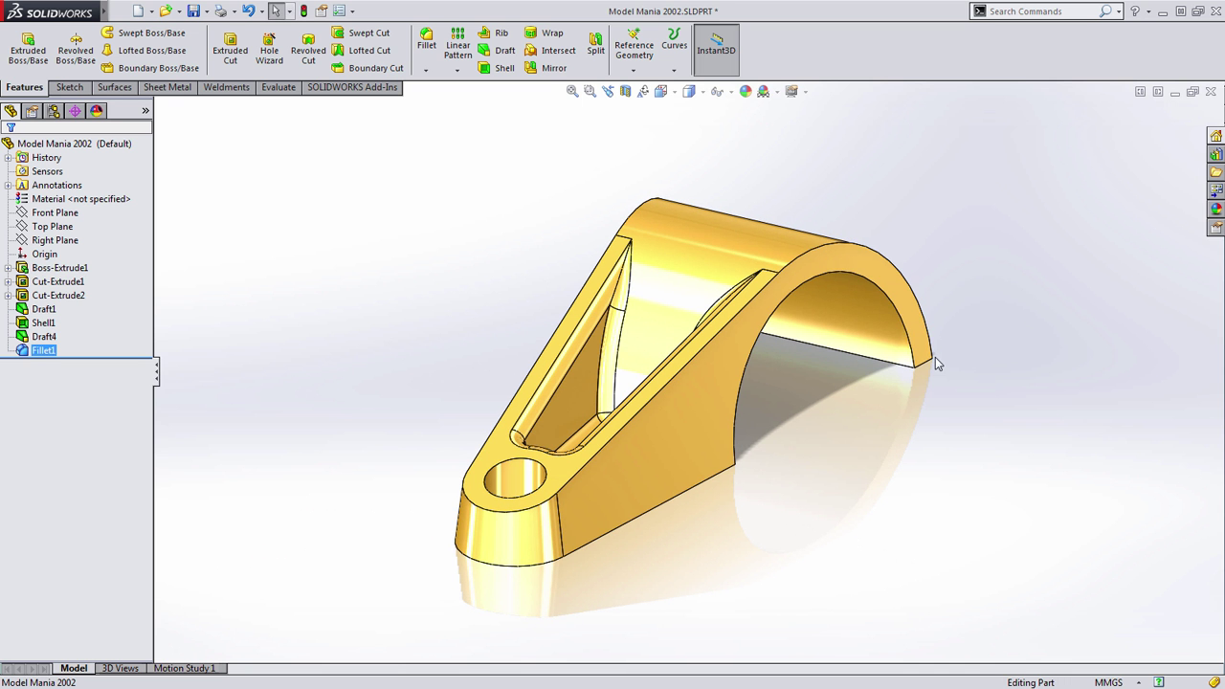
middle_click_drag(900, 508, 875, 495)
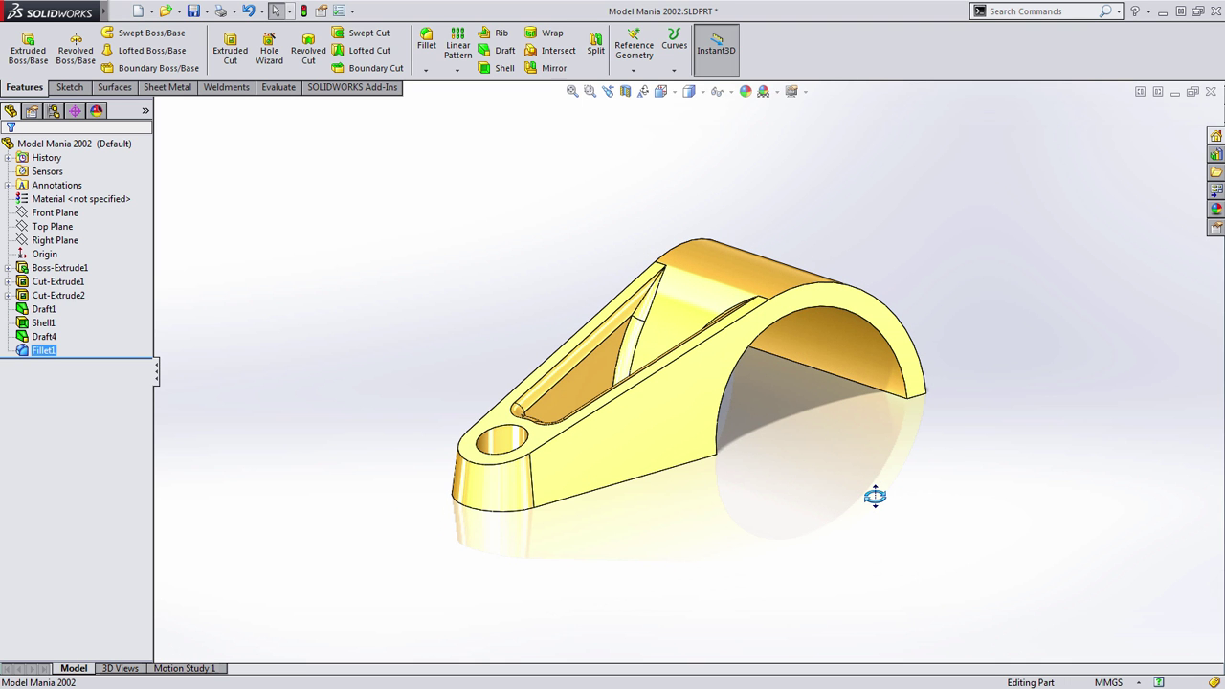
left_click(273, 278)
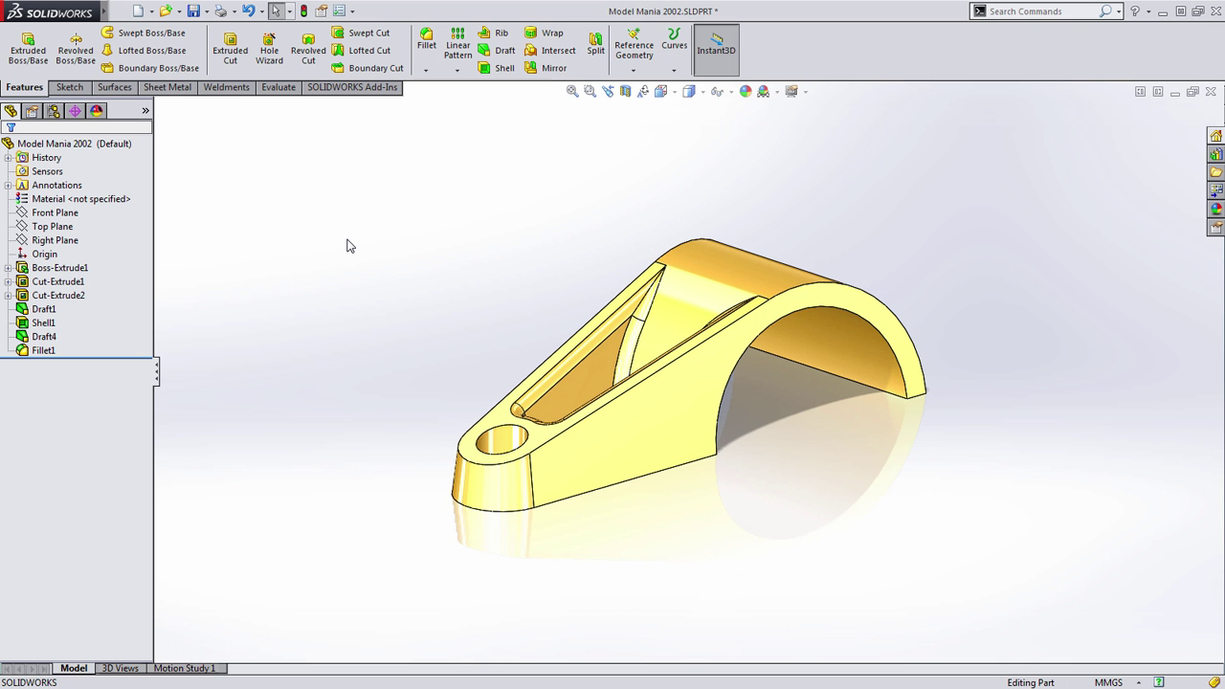
key("s")
left_click(399, 247)
left_click(402, 296)
left_click(220, 190)
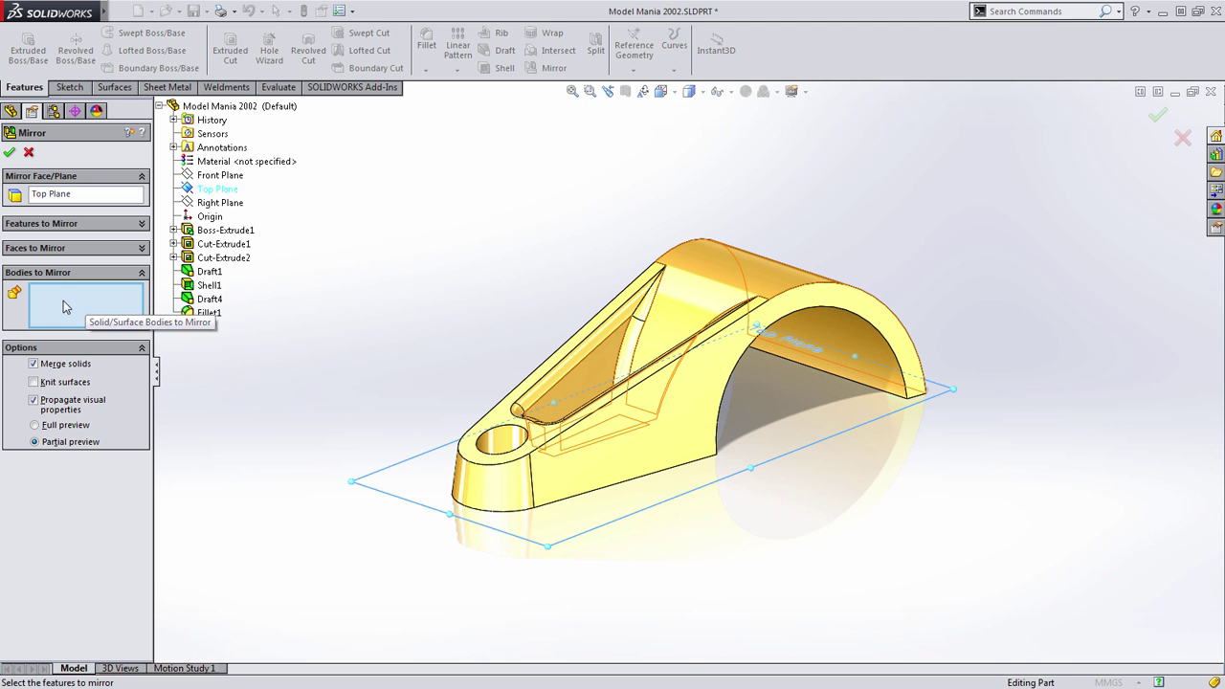
left_click(668, 450)
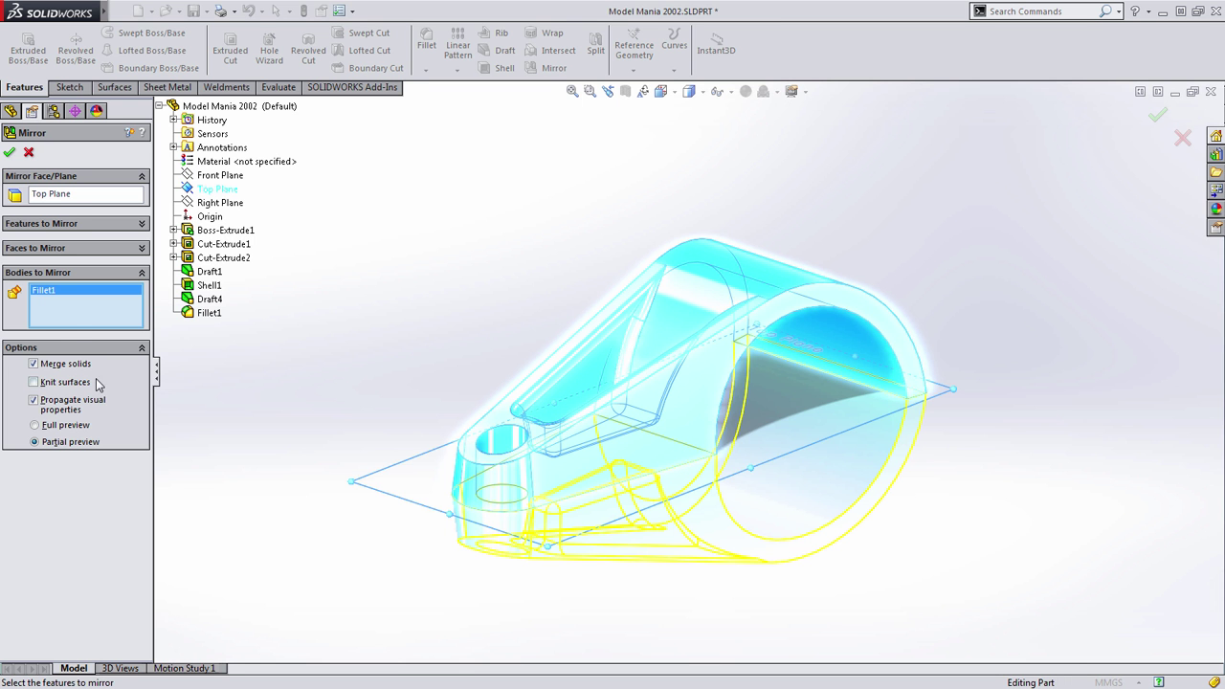
key("Return")
Step: Fillet the body's outer perimeter edges on both the upper and lower sides with a 3 mm radius
mouse_move(498, 347)
middle_mouse_down()
mouse_move(429, 351)
mouse_move(391, 294)
mouse_move(479, 353)
middle_mouse_up()
left_click(427, 43)
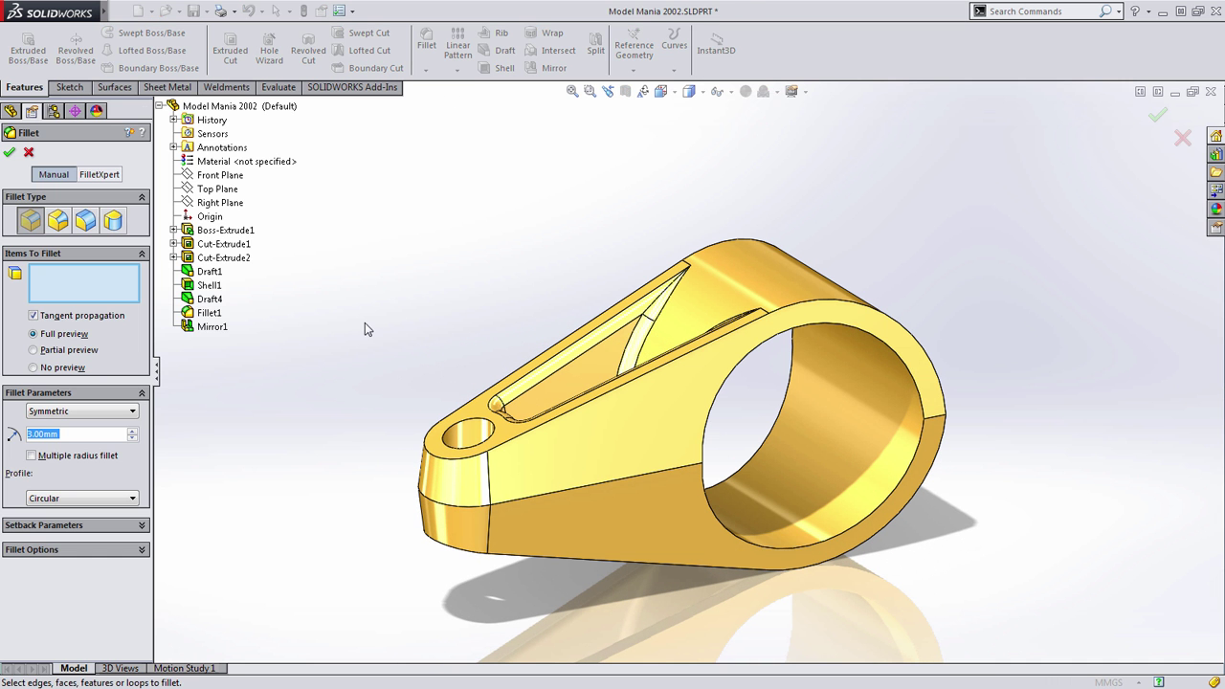
scroll(469, 439, "down", 2)
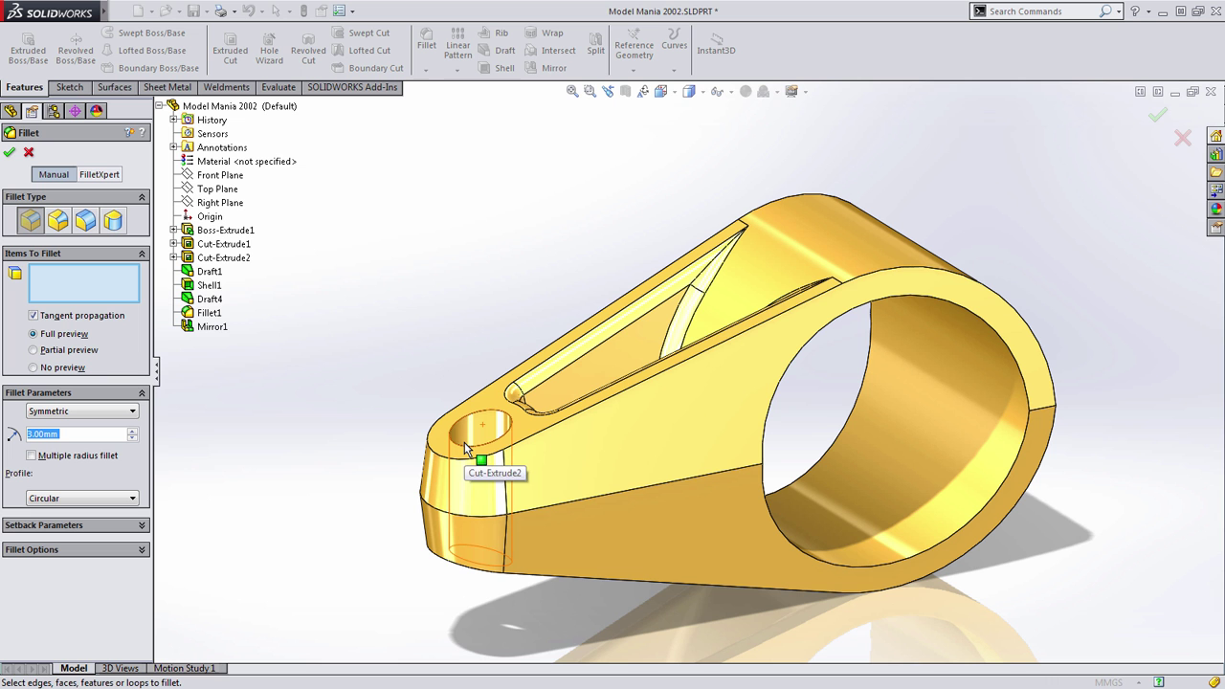
left_click(644, 456)
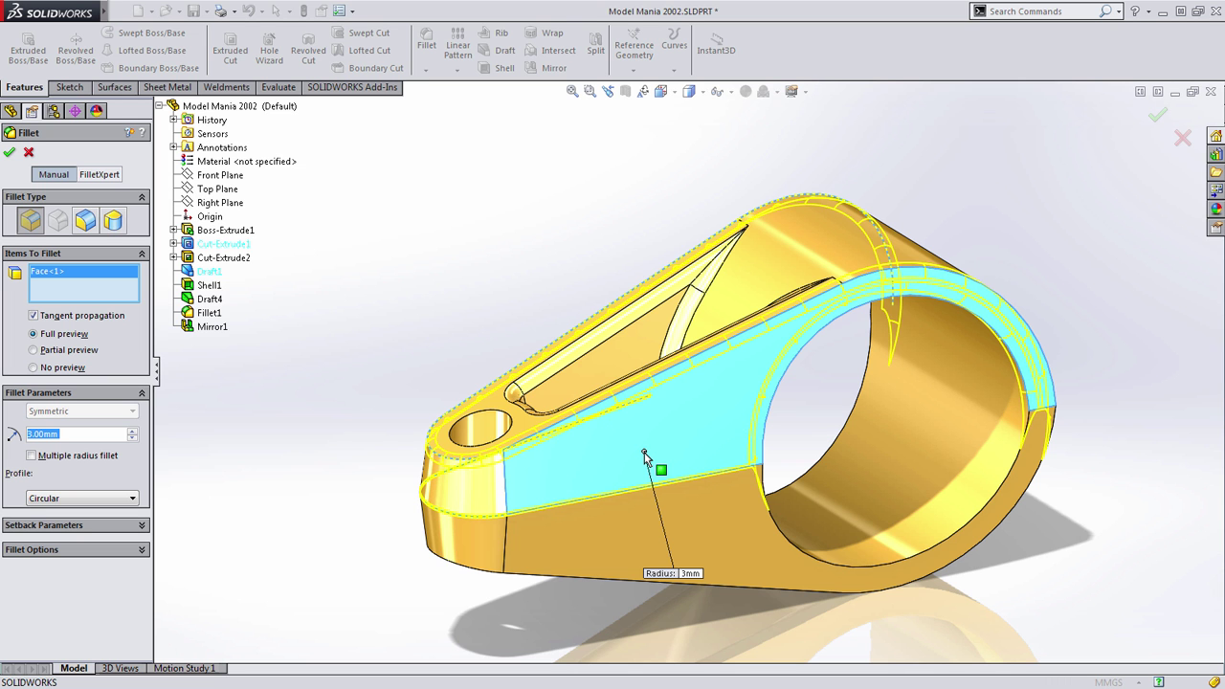
left_click(697, 450)
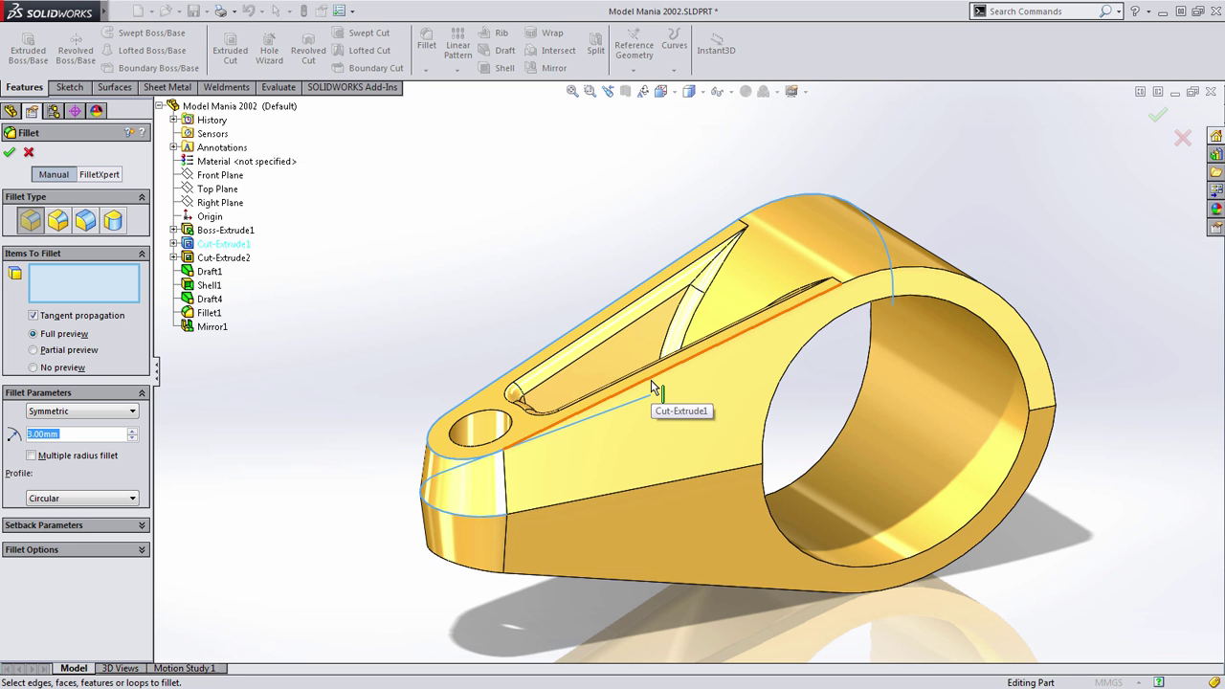
left_click(453, 460)
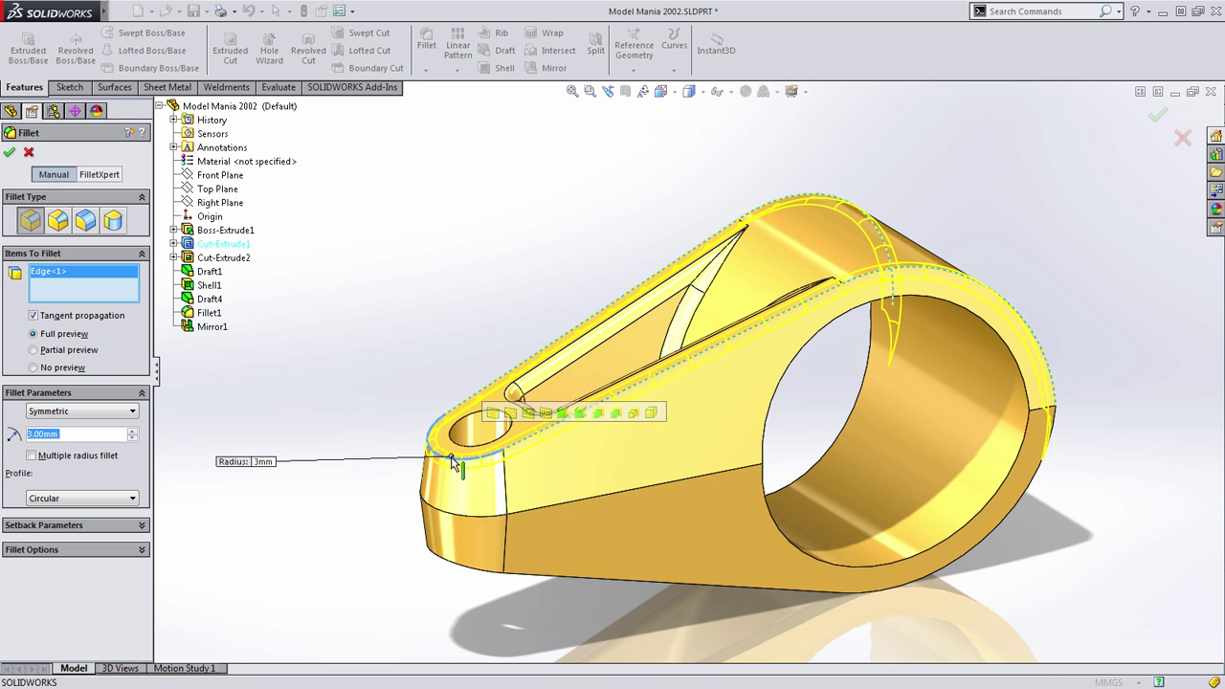
scroll(454, 461, "down", 2)
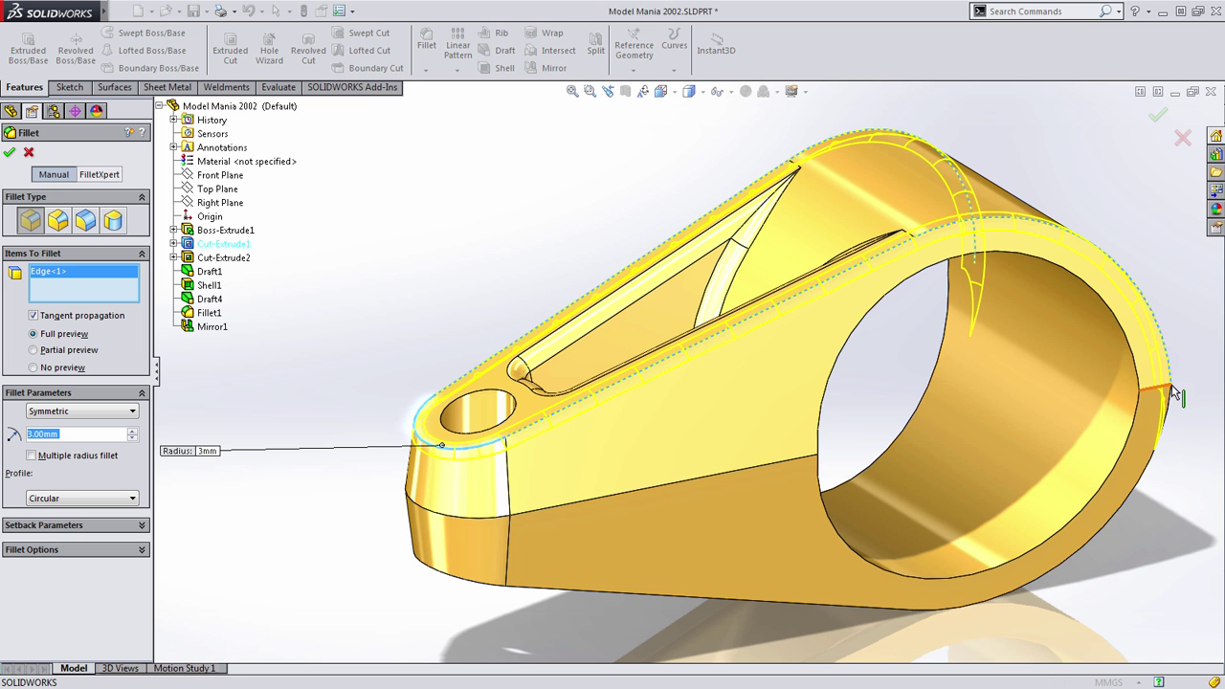
left_click(432, 572)
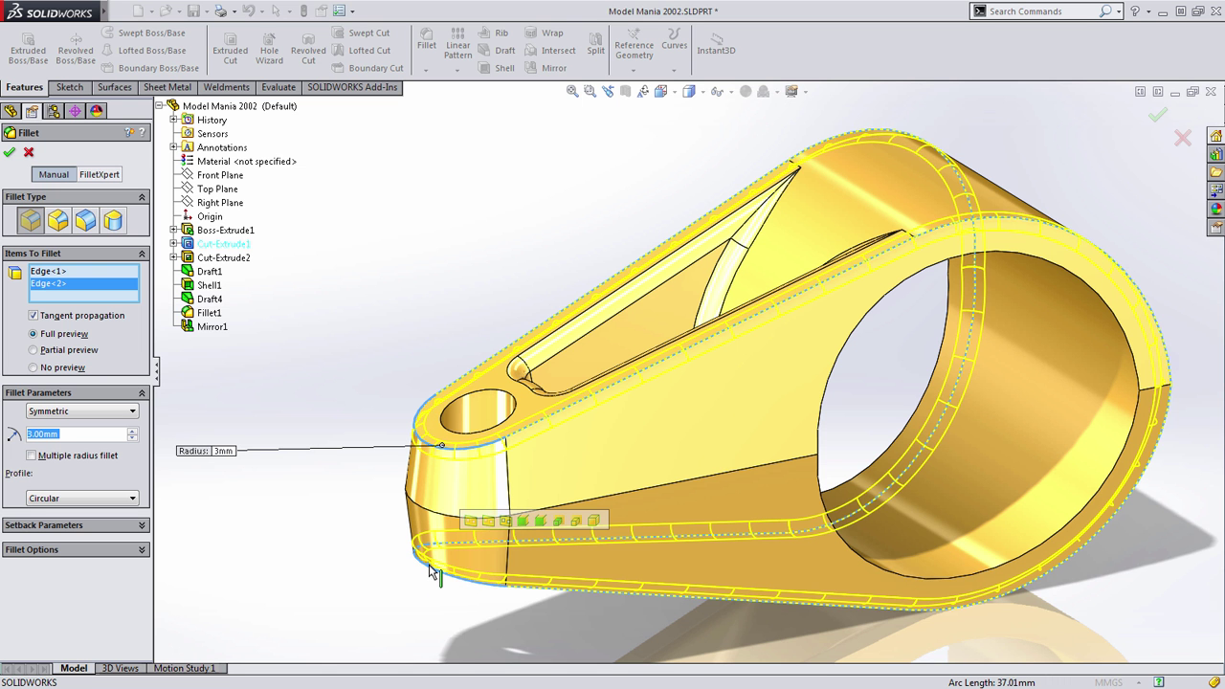
scroll(1107, 400, "down", 2)
scroll(1107, 400, "up", 5)
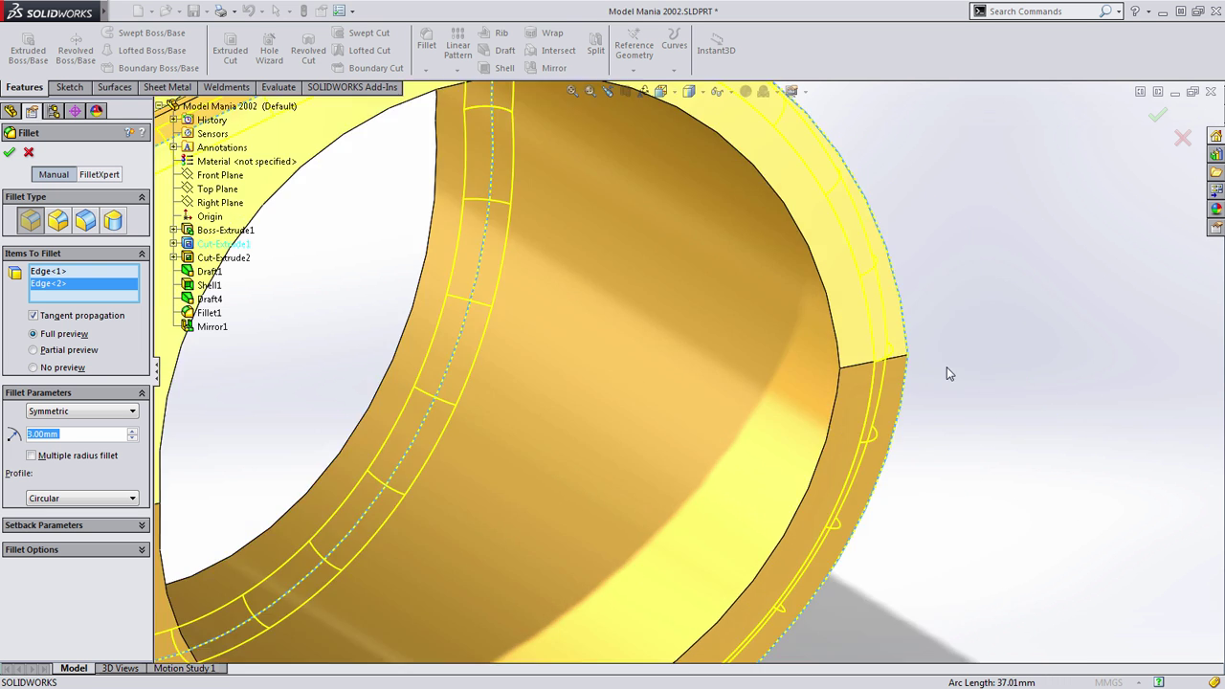
right_click(905, 383)
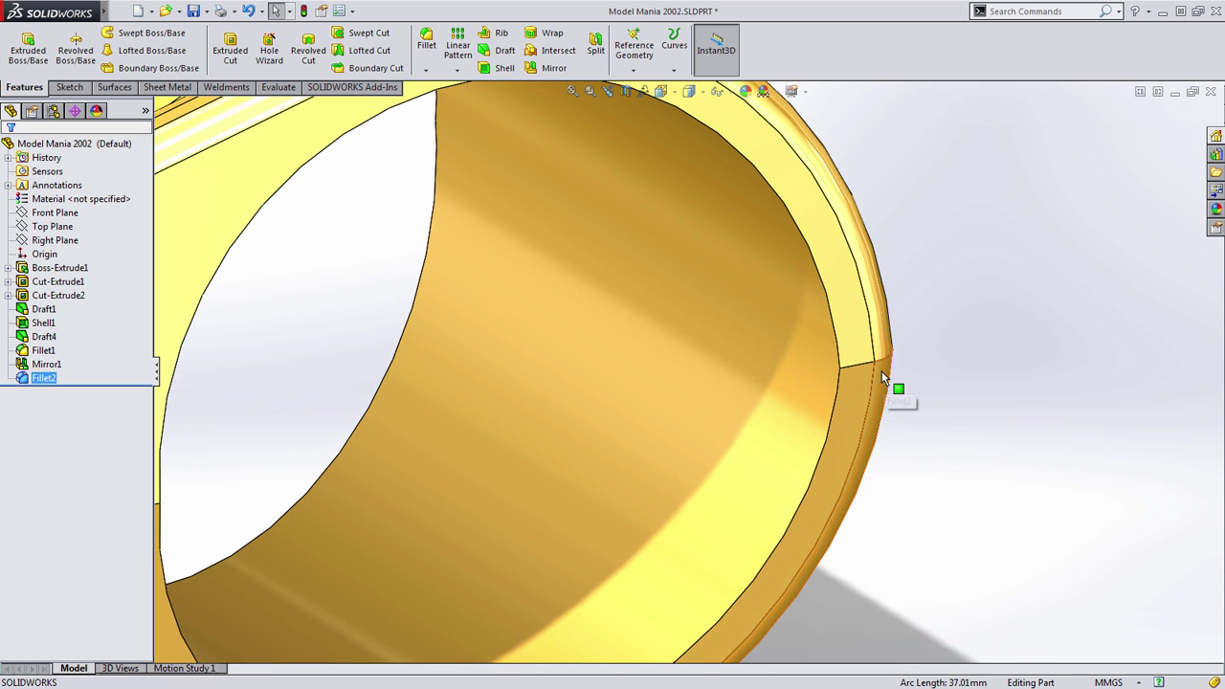
scroll(931, 402, "down", 5)
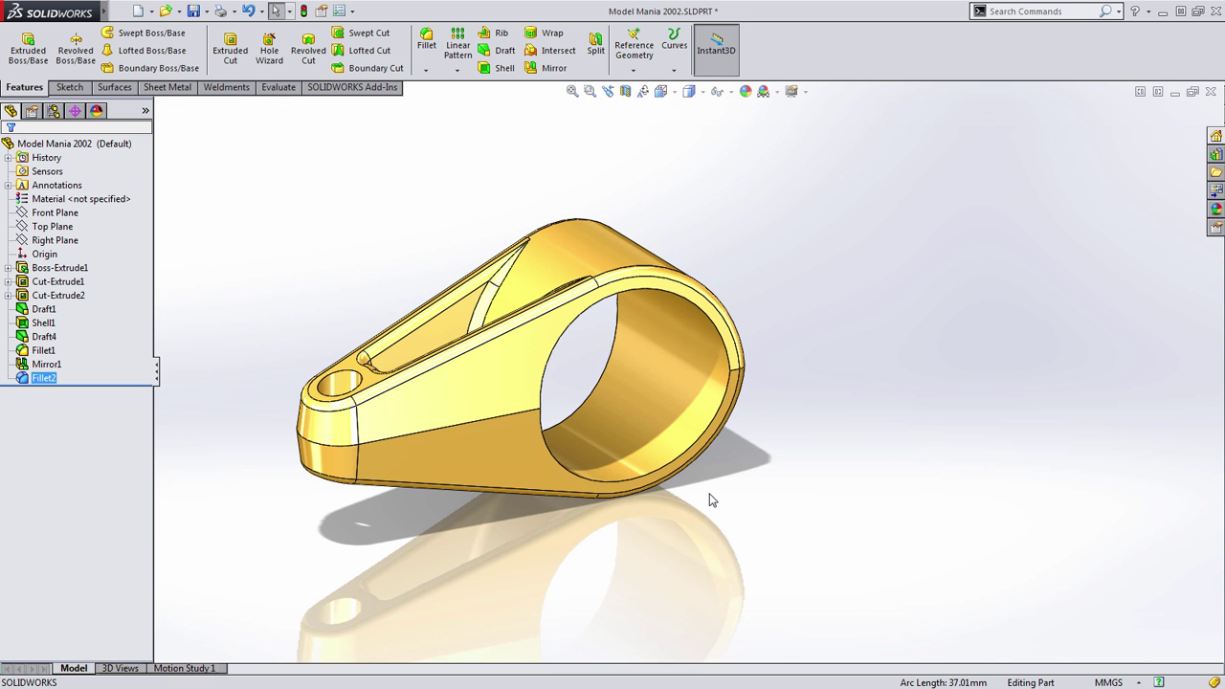
scroll(711, 498, "down", 2)
middle_click_drag(711, 497, 864, 536, "ctrl")
left_click(860, 541)
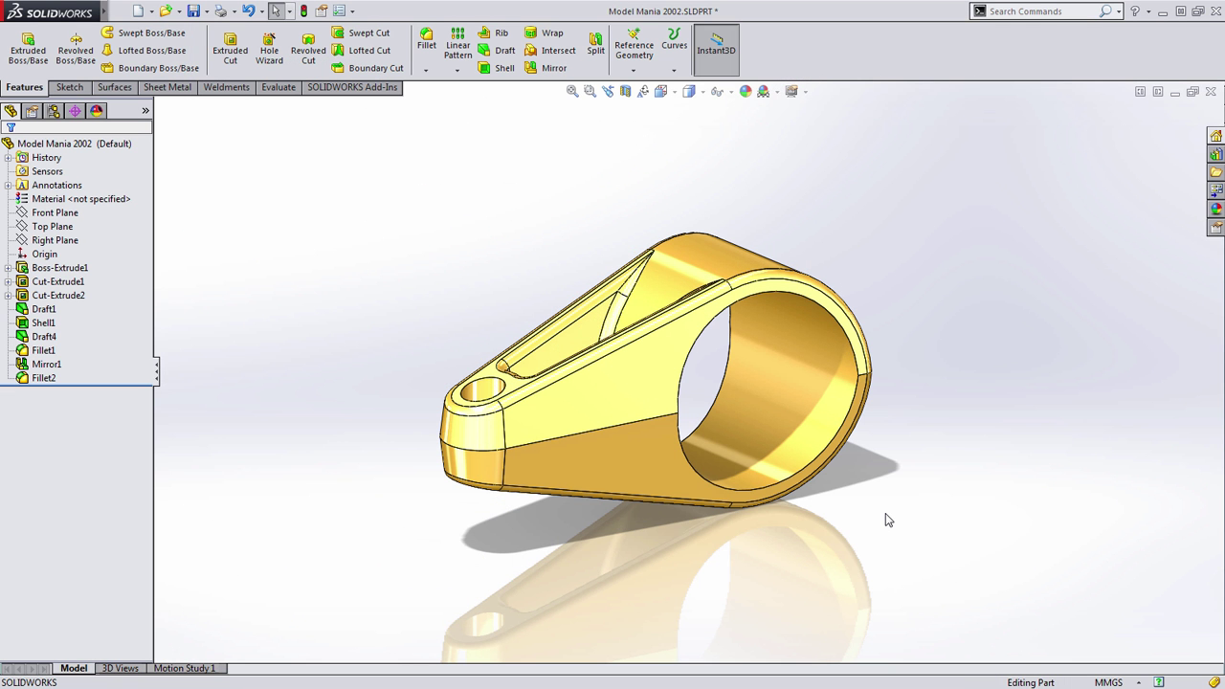
Step: Insert an auto-created design table into the part without choosing any of the listed dimensions
left_click(54, 111)
scroll(290, 252, "up", 3)
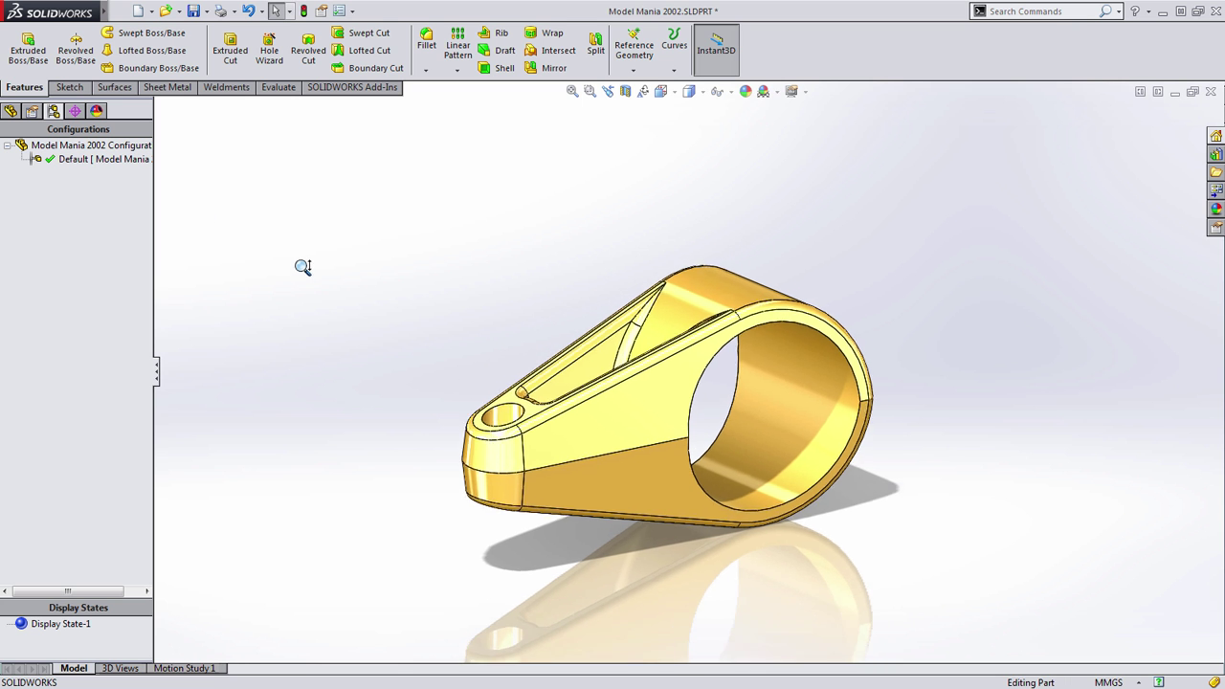
middle_click_drag(326, 284, 428, 308, "ctrl")
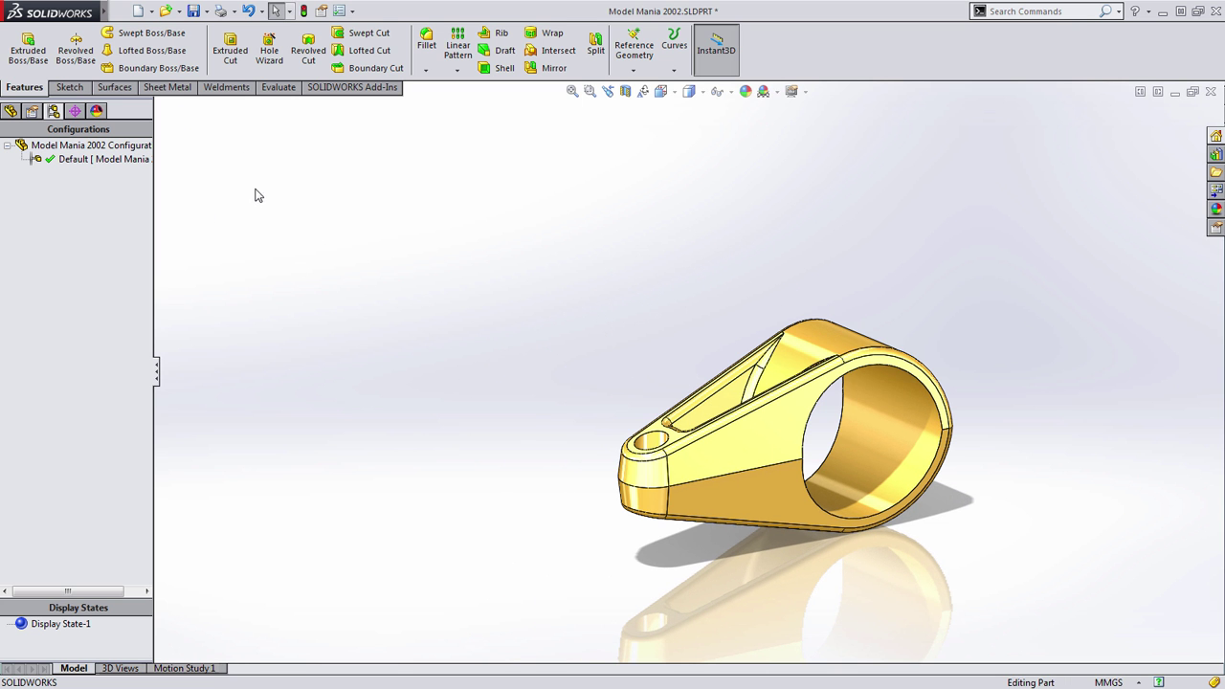
mouse_move(81, 20)
left_click(211, 12)
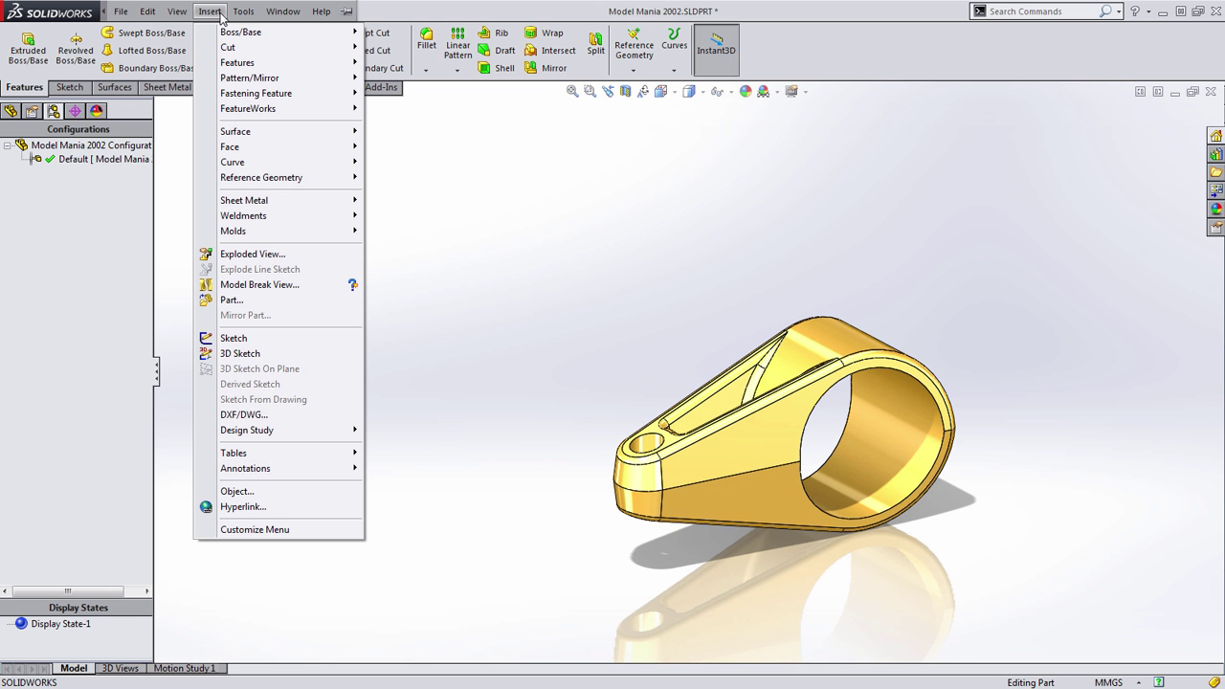
mouse_move(275, 456)
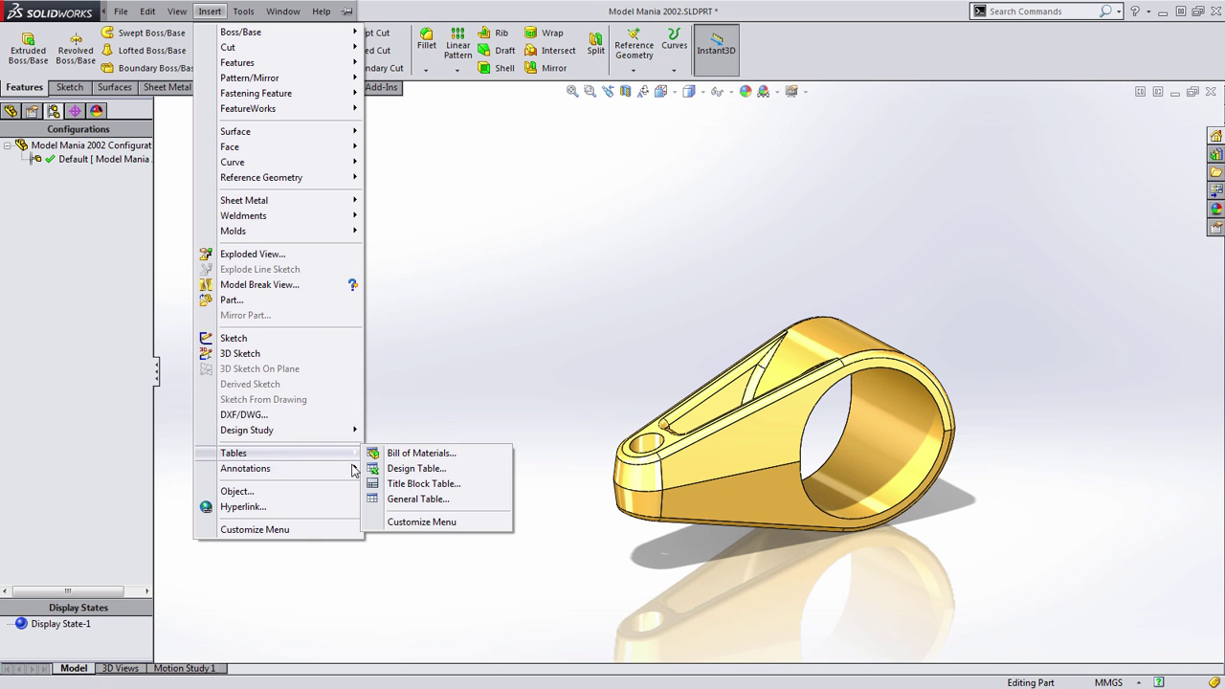
left_click(425, 472)
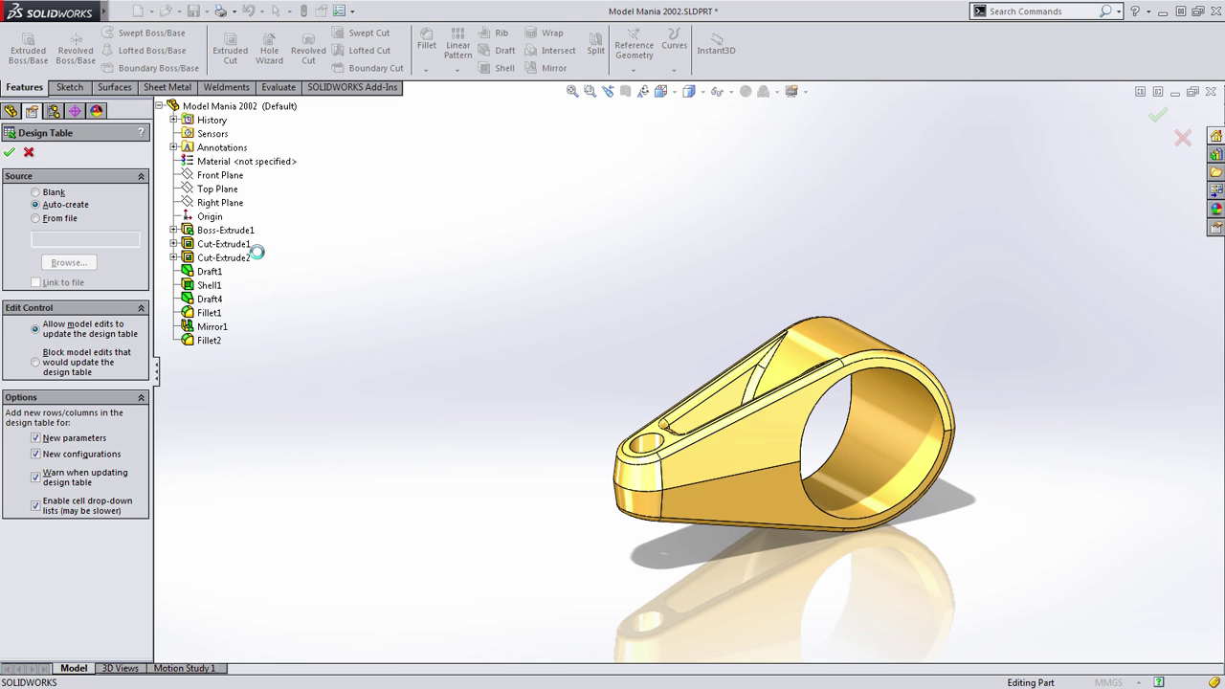
left_click(9, 152)
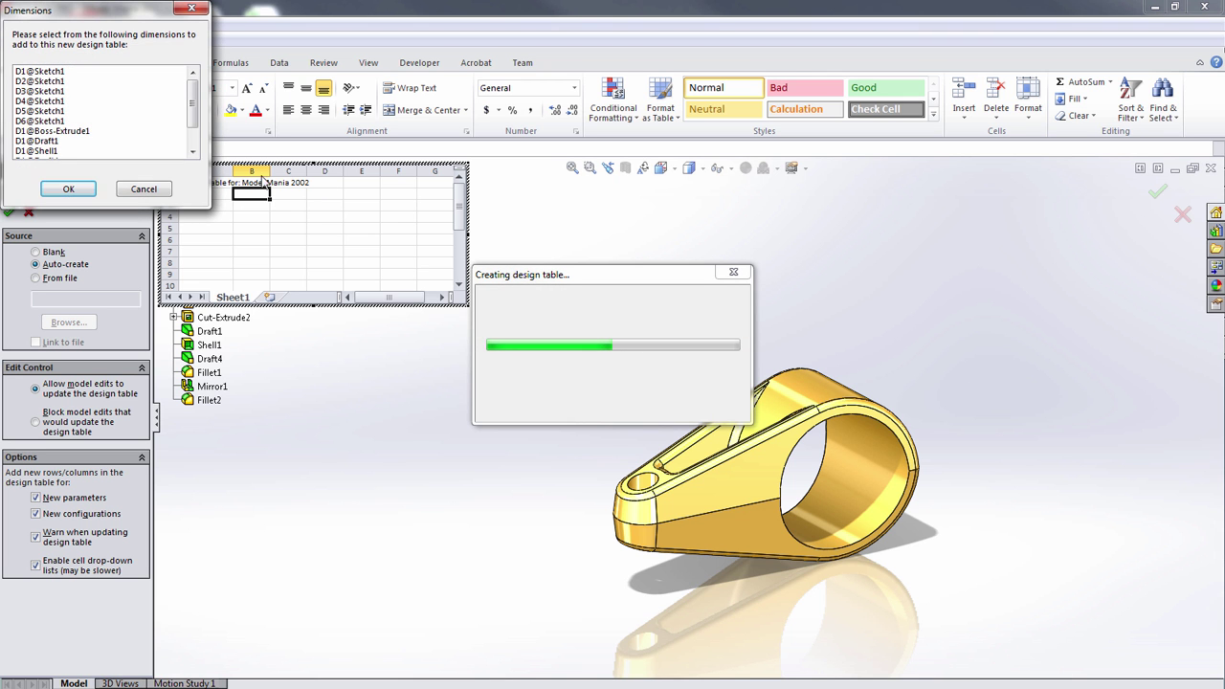
mouse_move(194, 111)
left_mouse_down()
mouse_move(194, 129)
mouse_move(199, 82)
left_mouse_up()
left_click(68, 189)
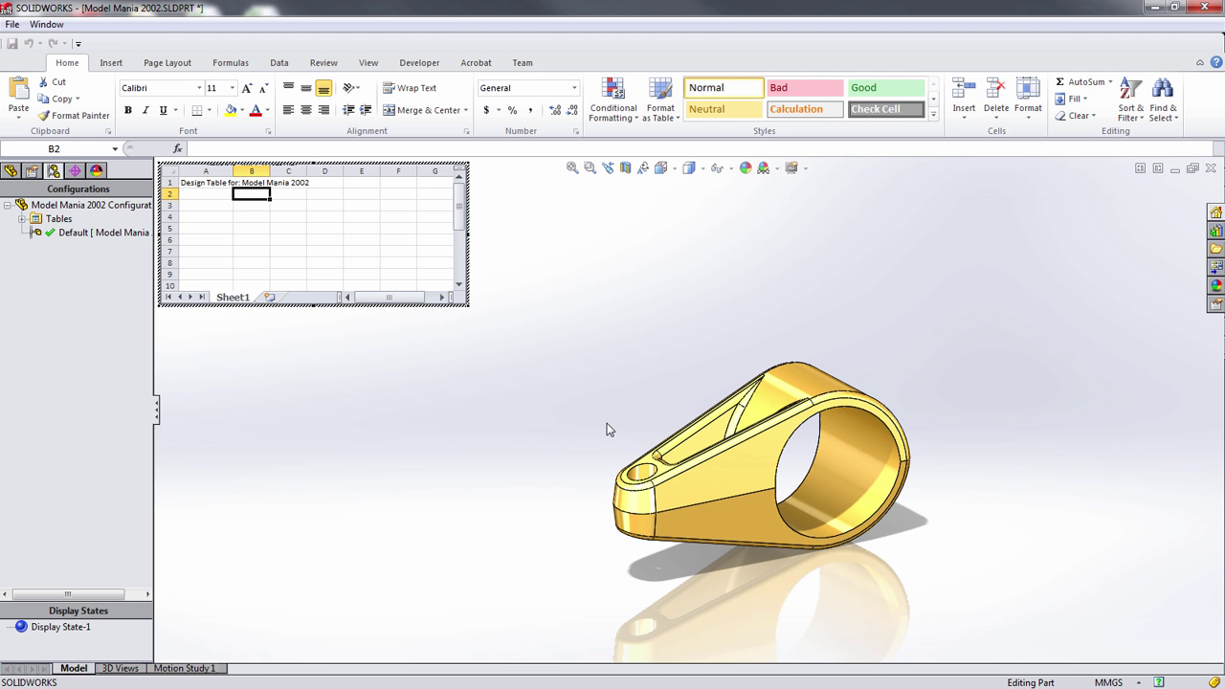
Step: Add the large bore's 70 mm diameter, the 100 mm centre distance and the 15° angle as design table columns
scroll(595, 399, "down", 3)
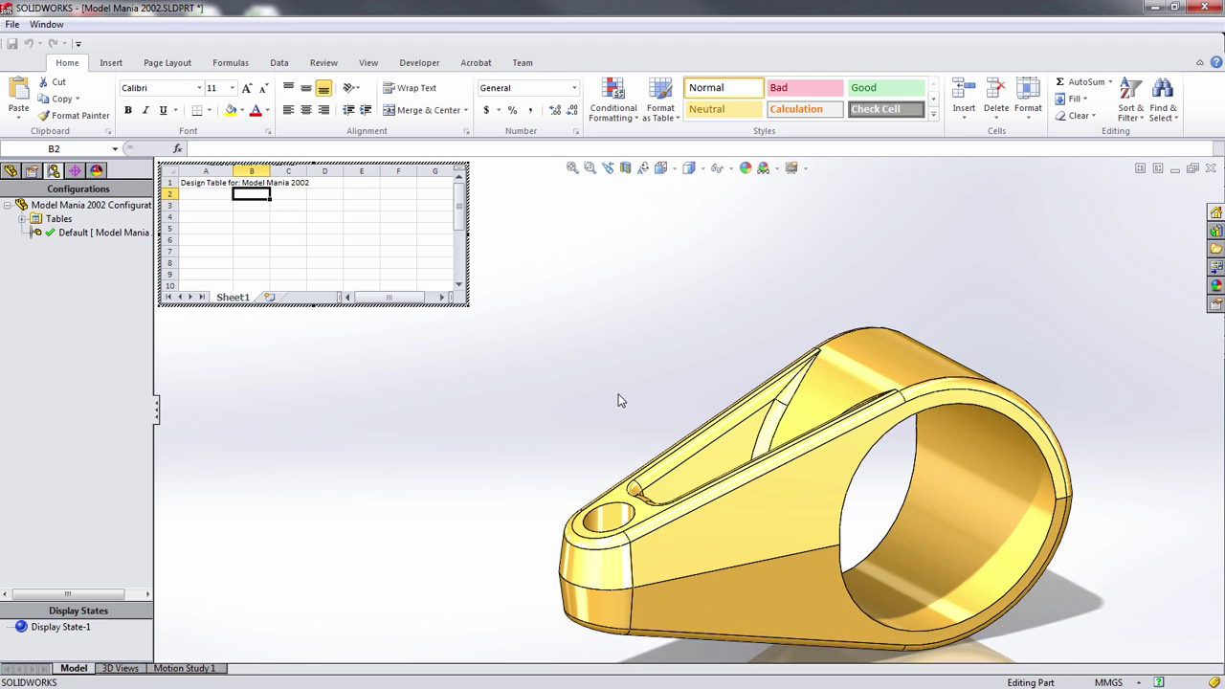
middle_click_drag(601, 356, 593, 314, "ctrl")
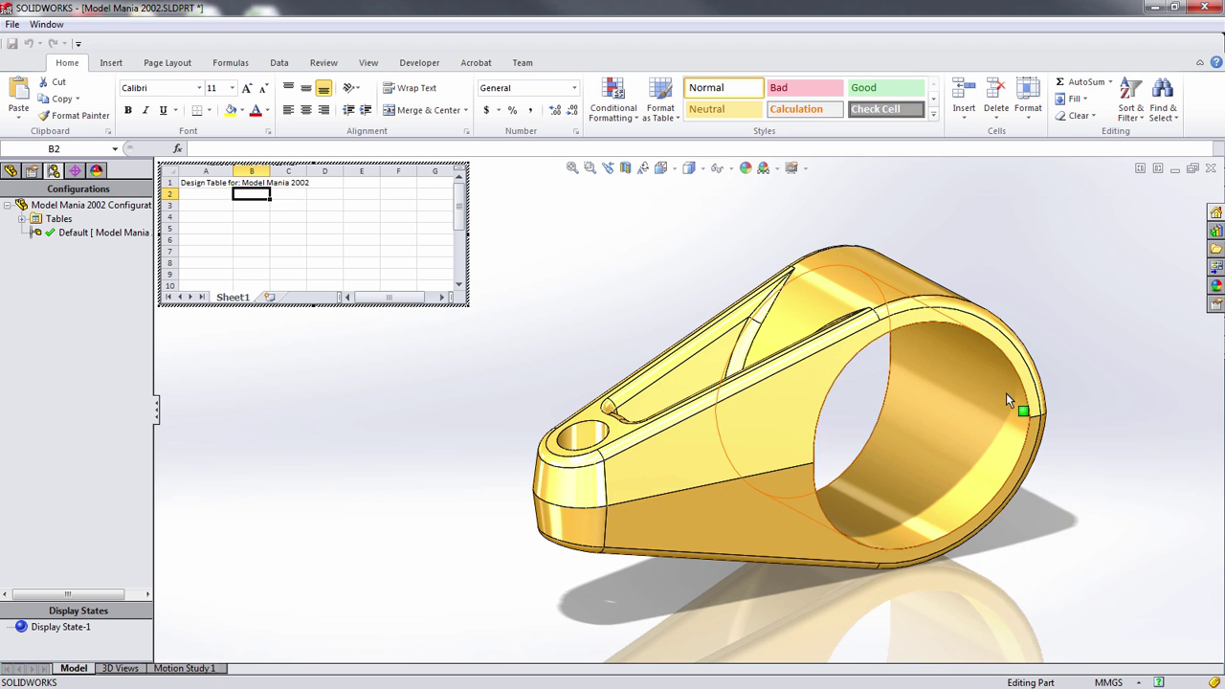
left_click(972, 397)
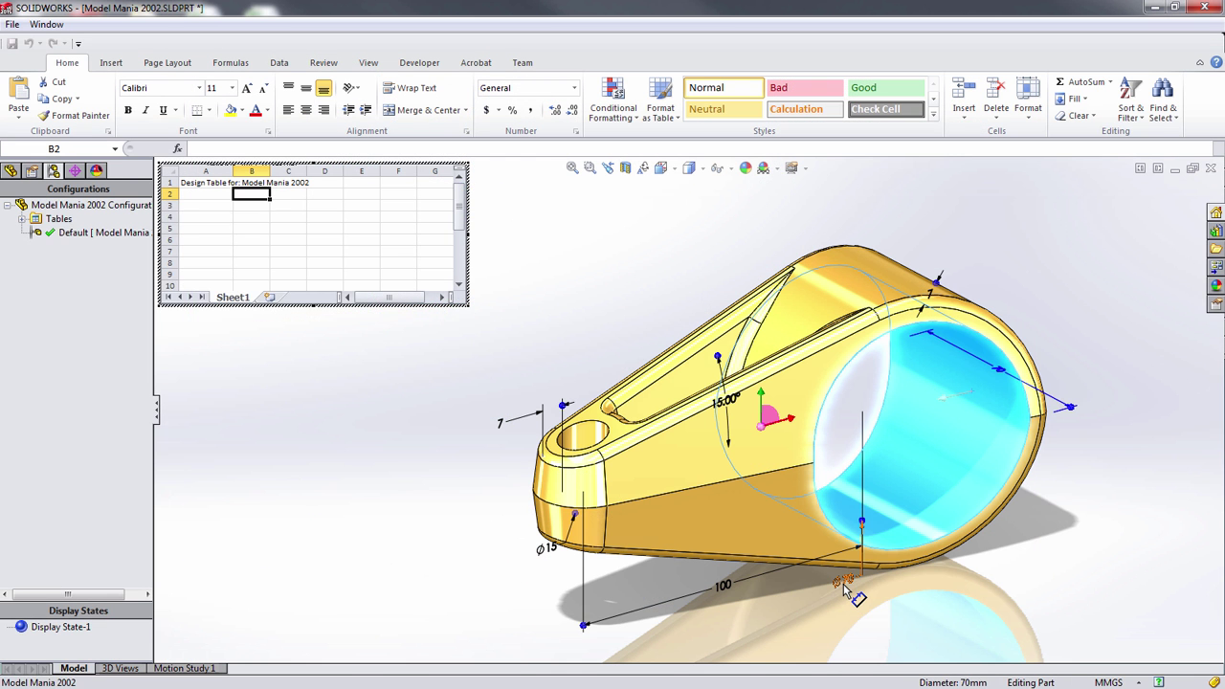
double_click(845, 586)
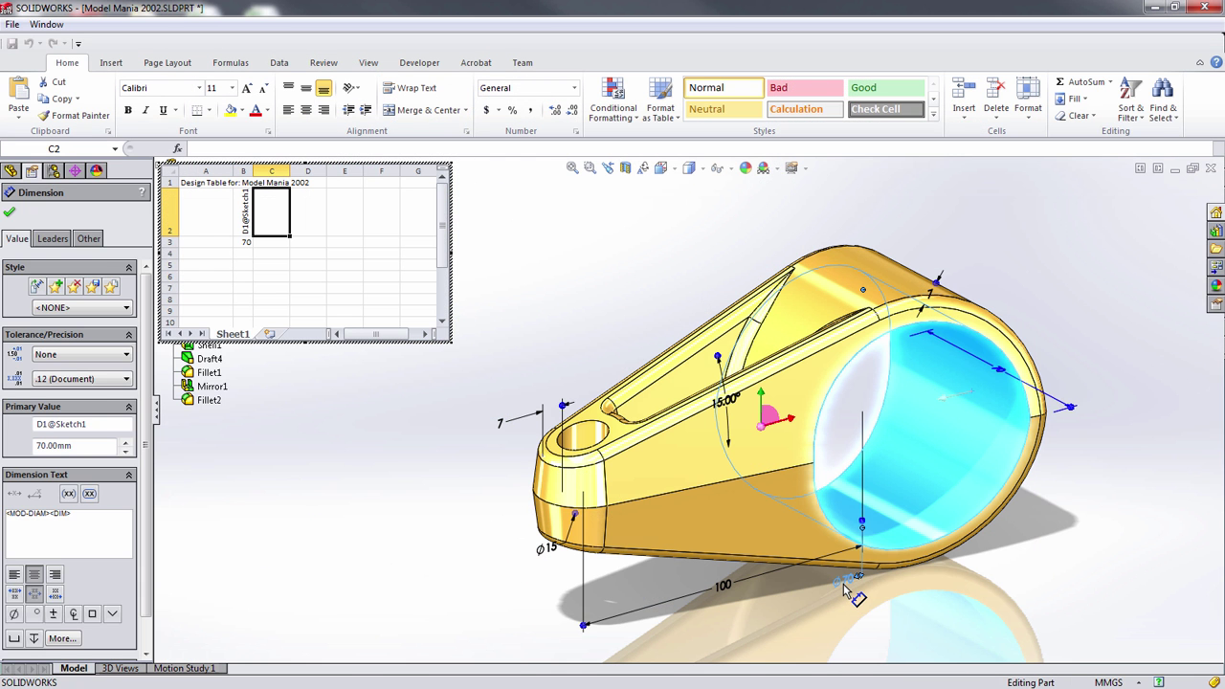
double_click(724, 587)
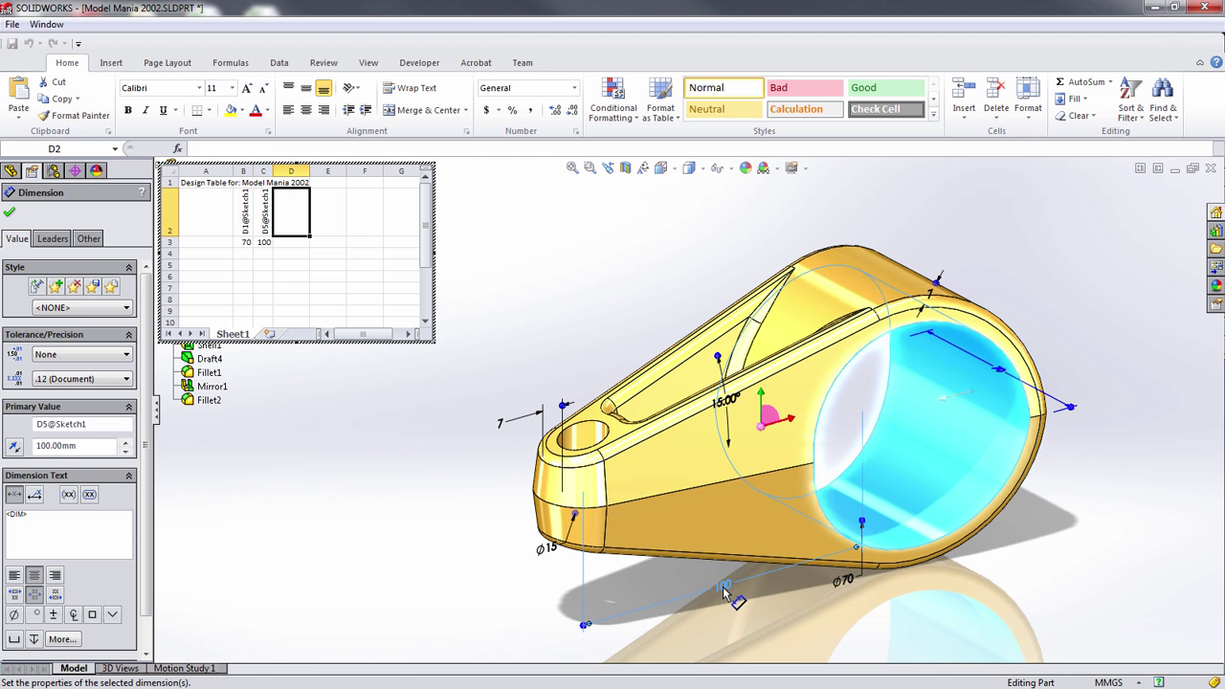
double_click(732, 406)
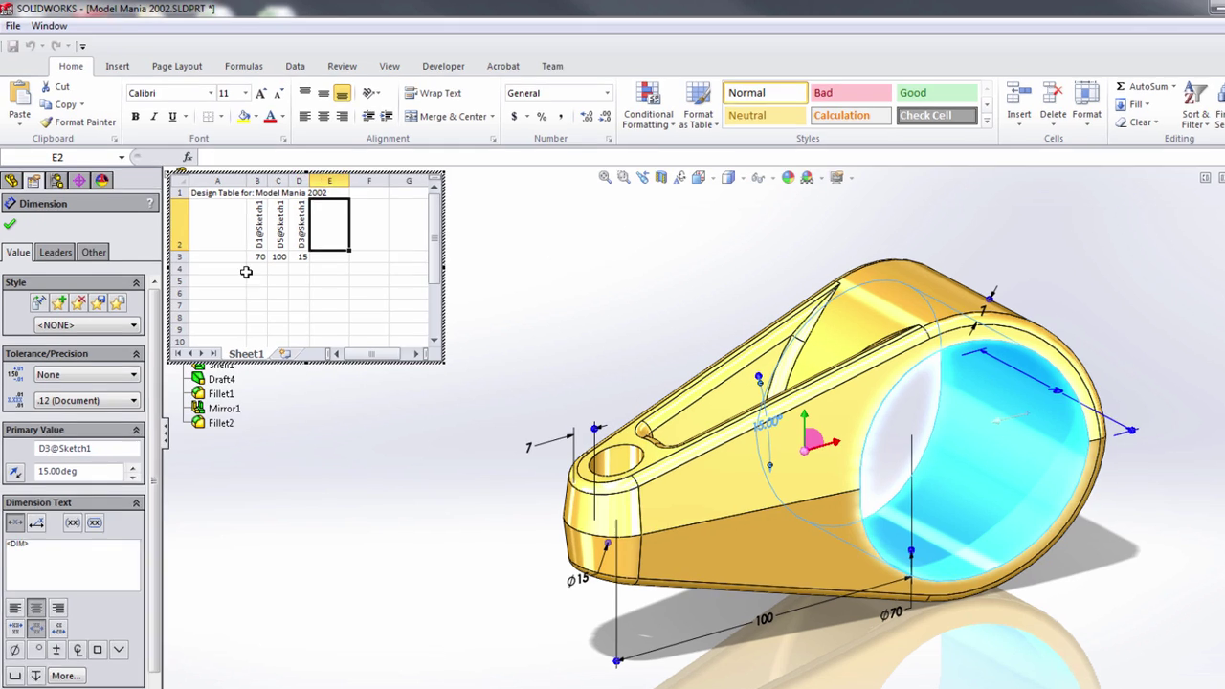
Step: Fill the first new design table row with bore diameter 60, centre distance 125 and angle 10
left_click(246, 255)
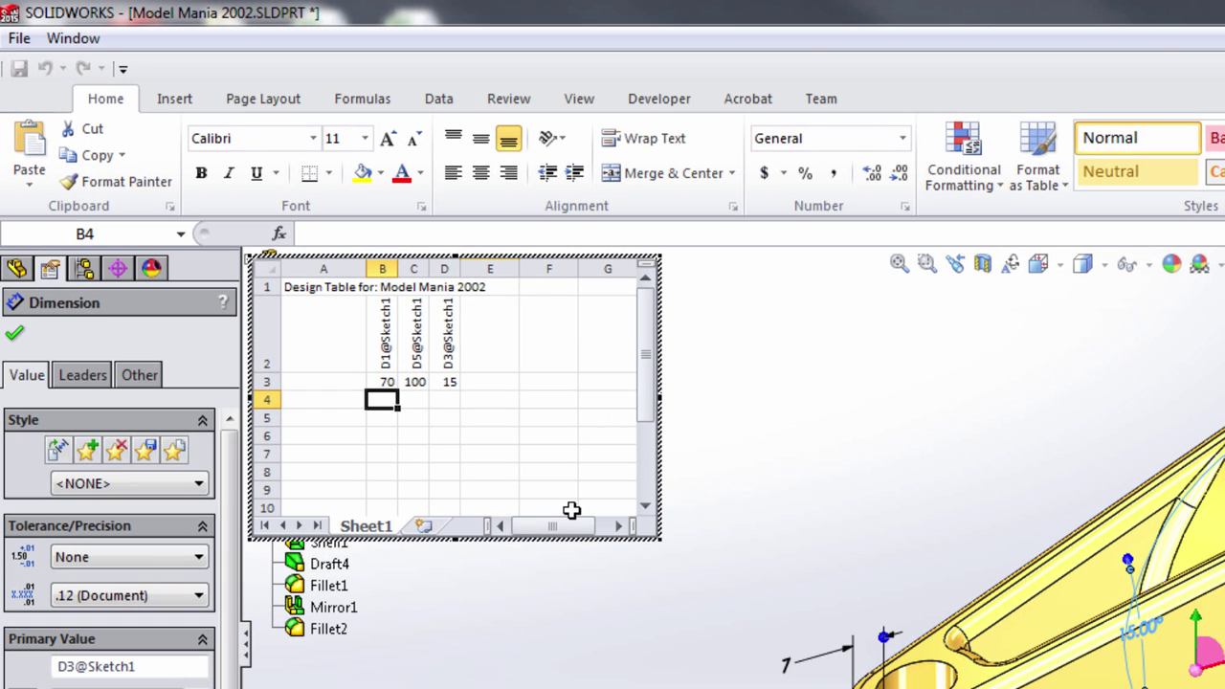
type("6012")
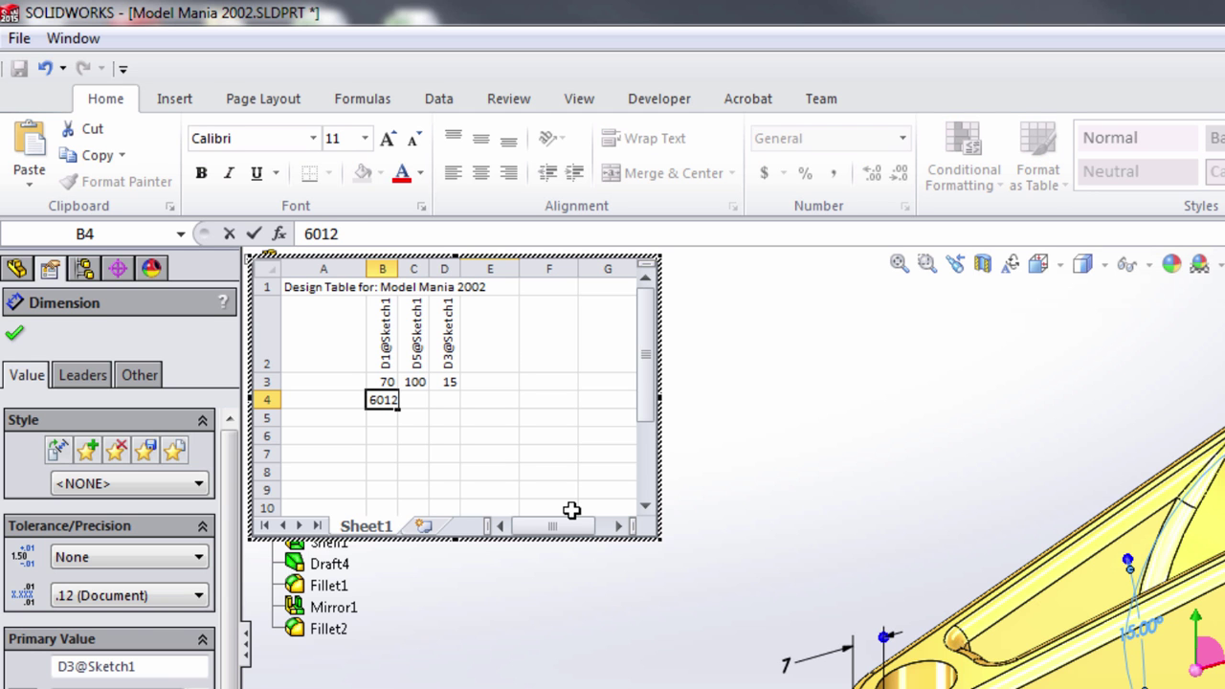
type("510")
key("BackSpace")
key("BackSpace")
key("BackSpace")
key("BackSpace")
key("BackSpace")
key("Tab")
type("125")
key("Tab")
type("10")
key("Return")
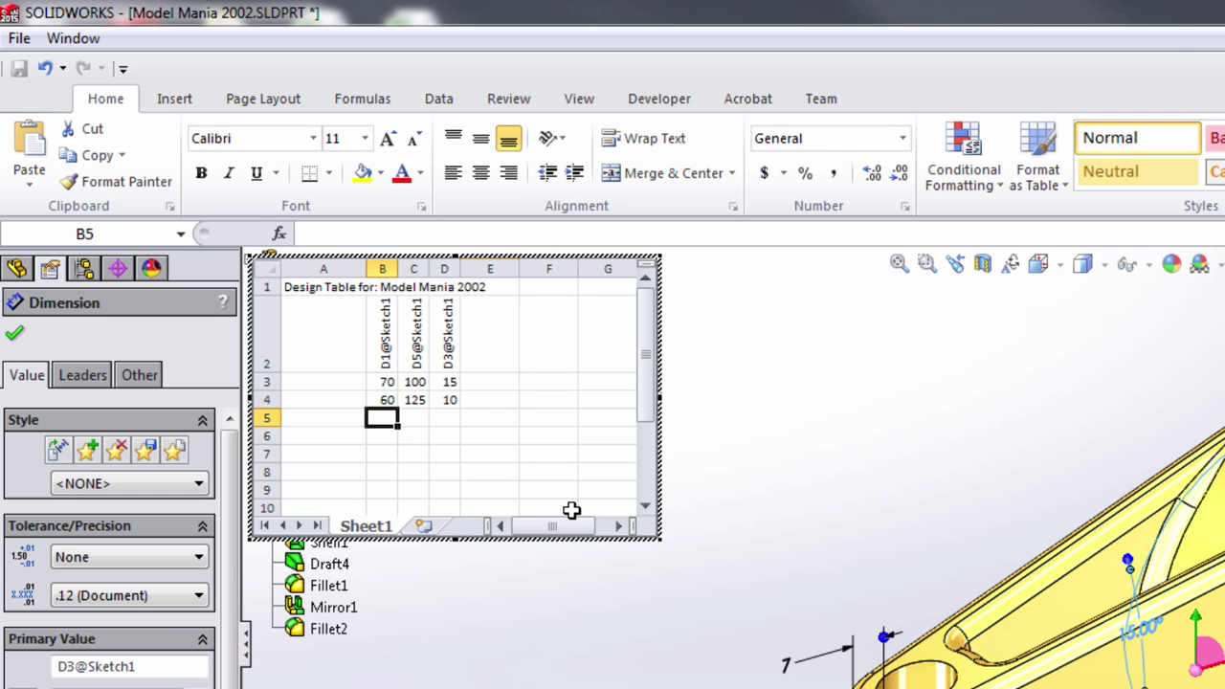
Step: Fill two more design table rows with the values 50, 150, 7 and 40, 175, 5
type("50")
key("Tab")
type("150")
key("Tab")
type("7")
key("Return")
type("40")
key("Tab")
type("175")
key("Tab")
type("5")
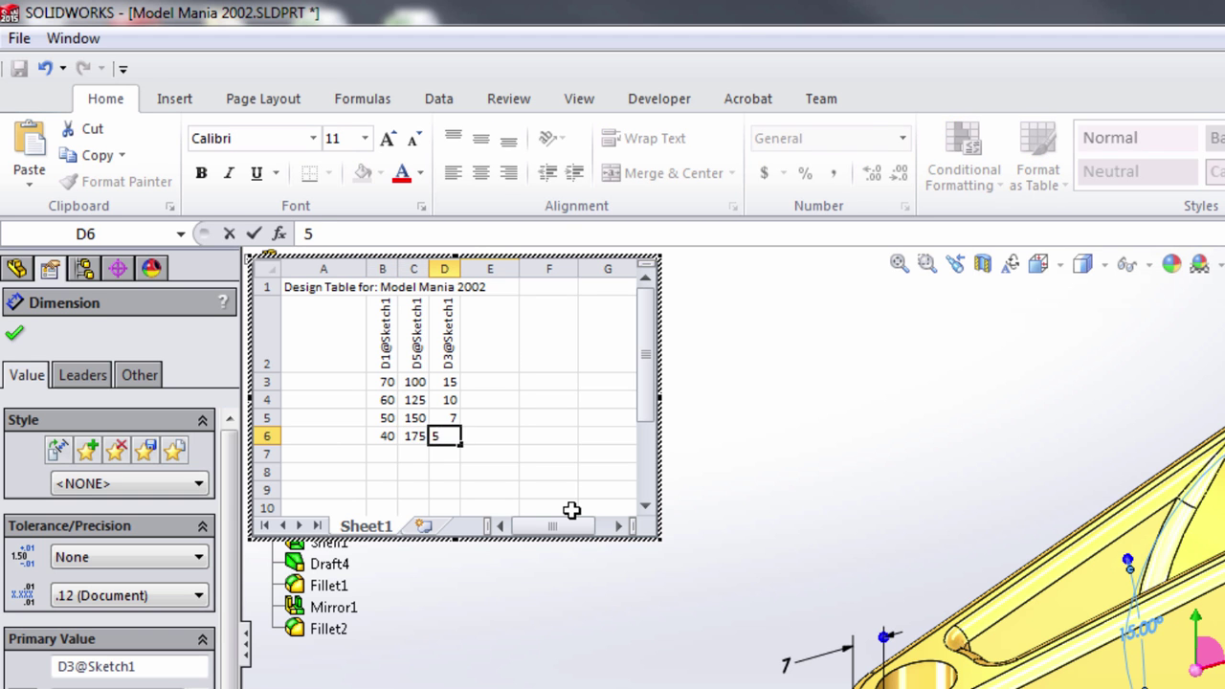
key("Return")
Step: Name the three new design table rows B, C and D, and close the table to generate their configurations
key("Left")
key("Up")
key("Up")
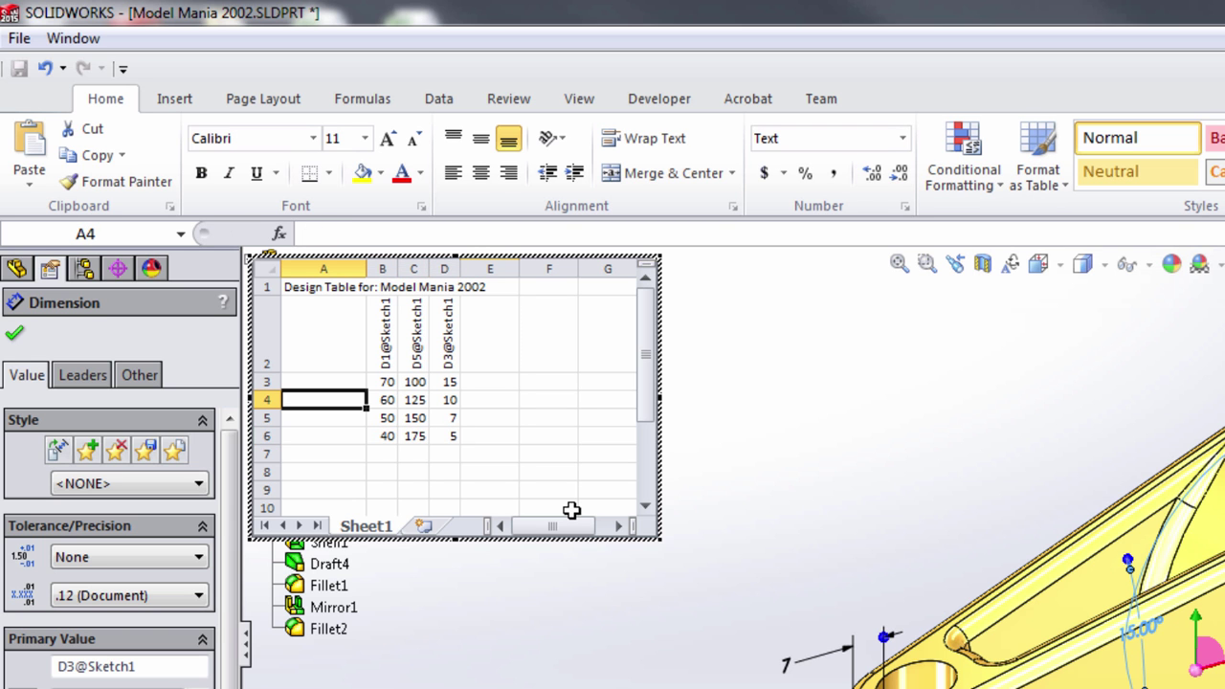
type("B")
key("Return")
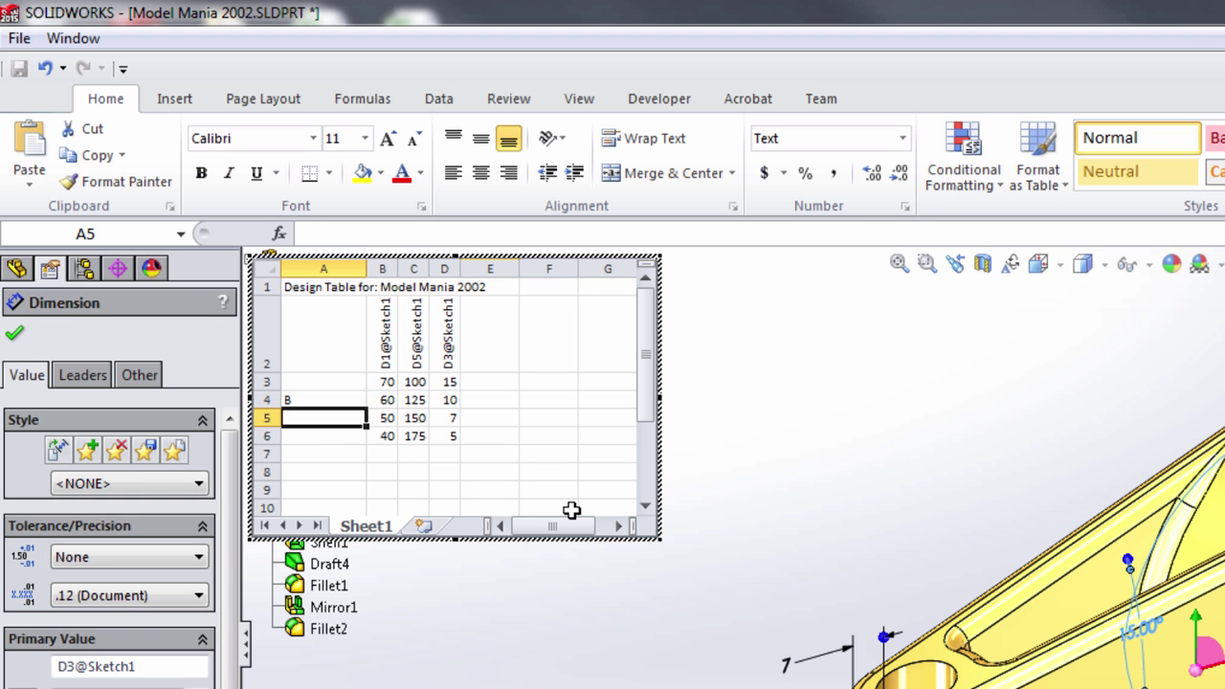
type("C")
key("Return")
type("Design Table for: Model Mania 2002")
key("Return")
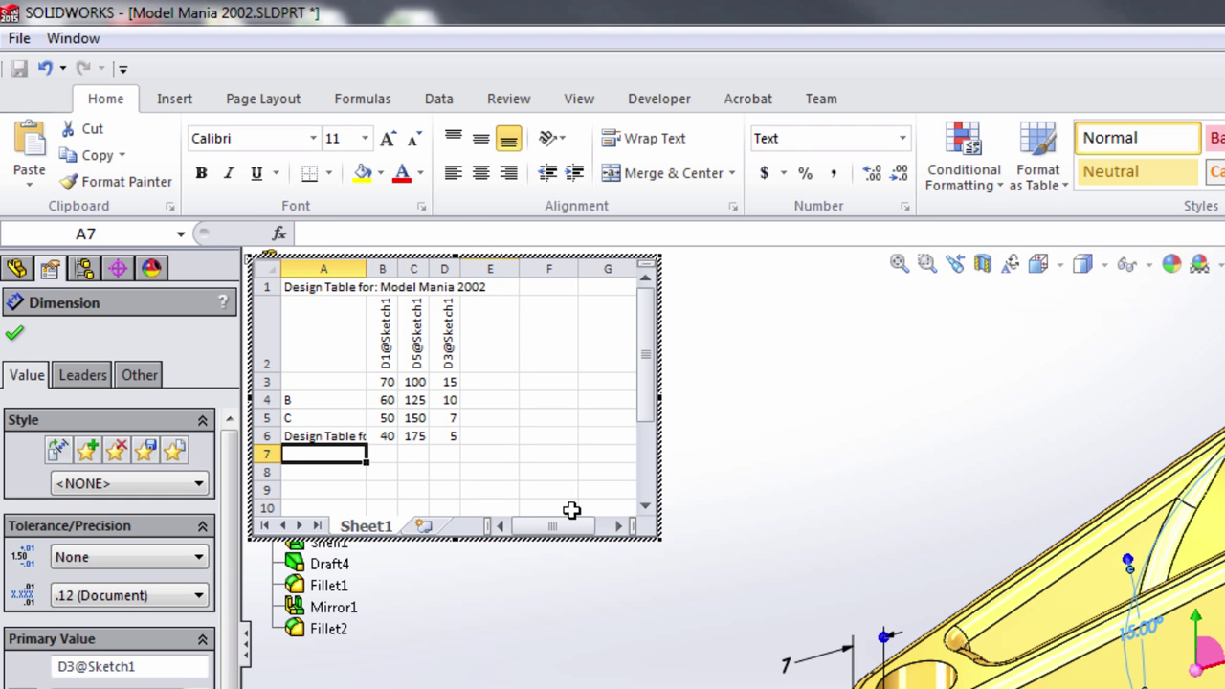
key("Up")
type("D")
key("Delete")
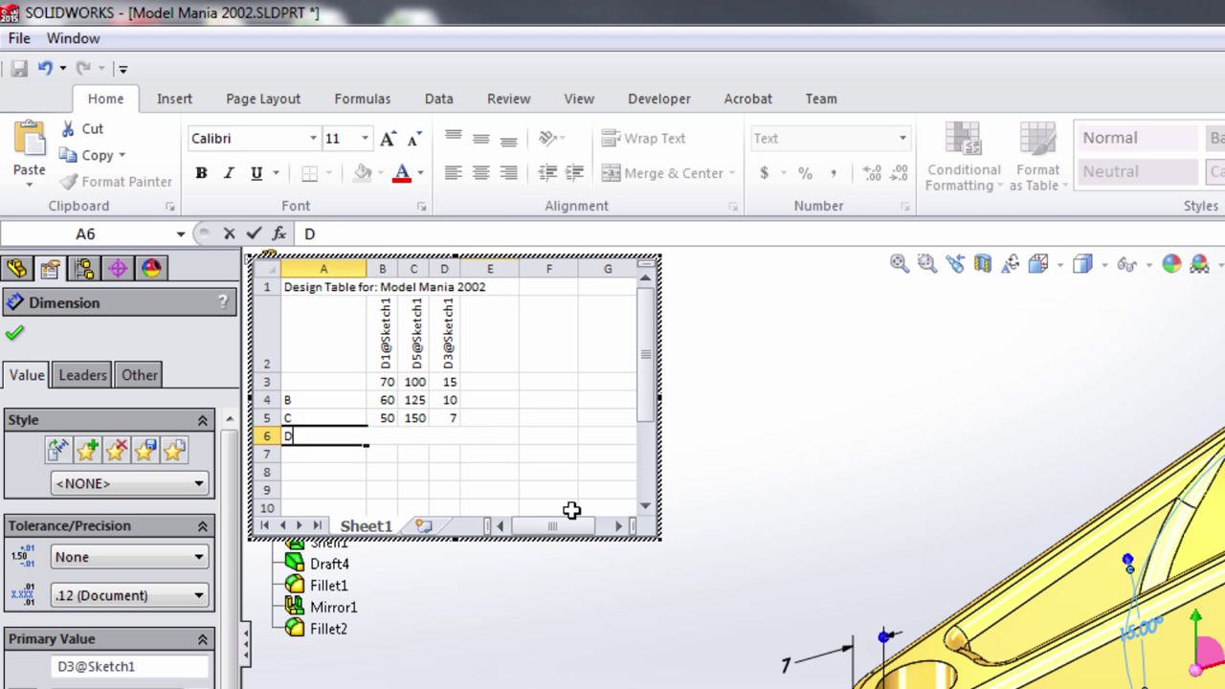
key("Return")
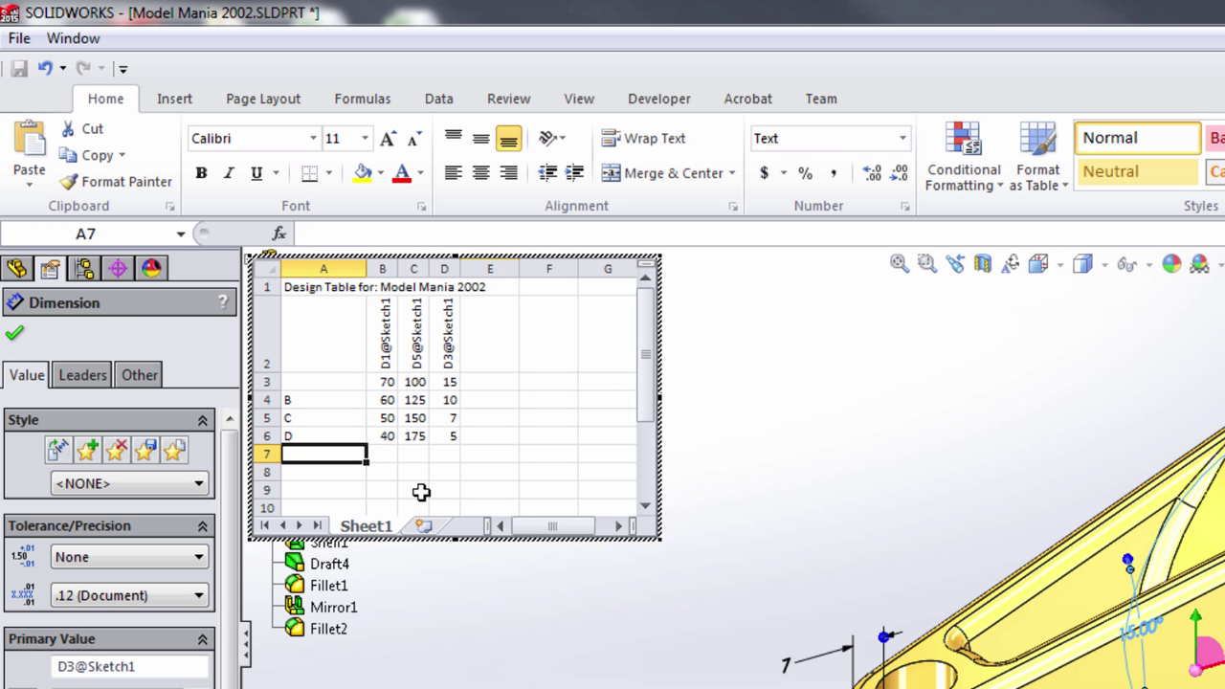
left_click(326, 384)
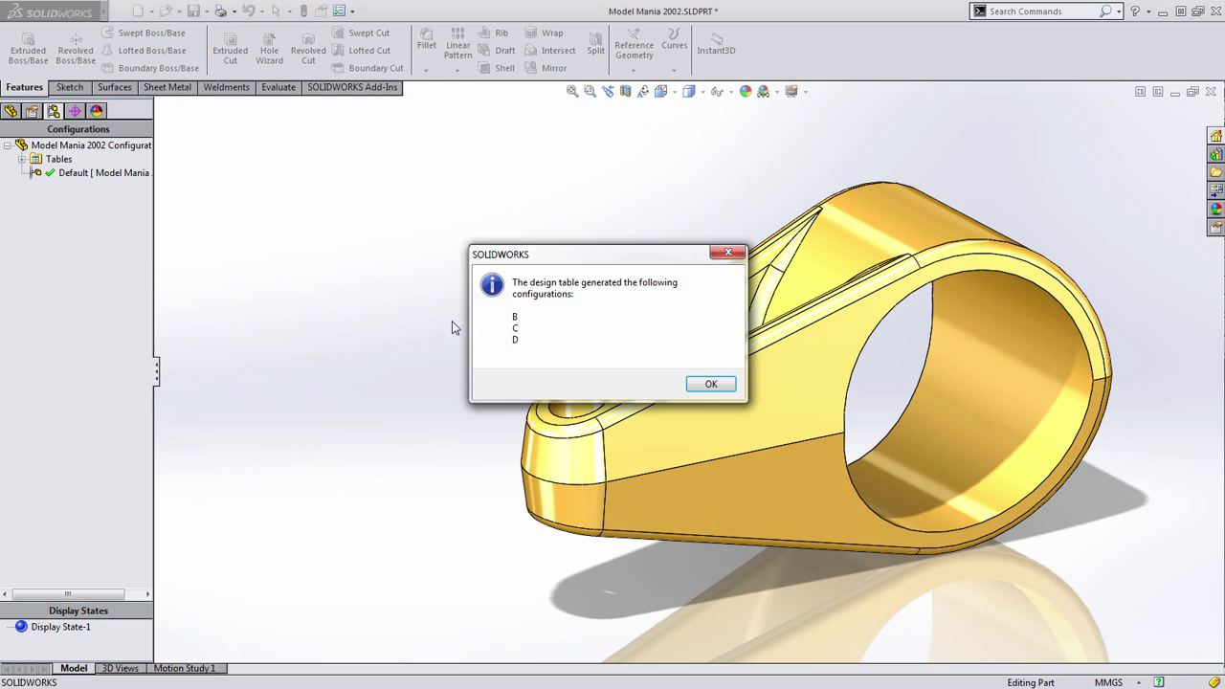
left_click(712, 384)
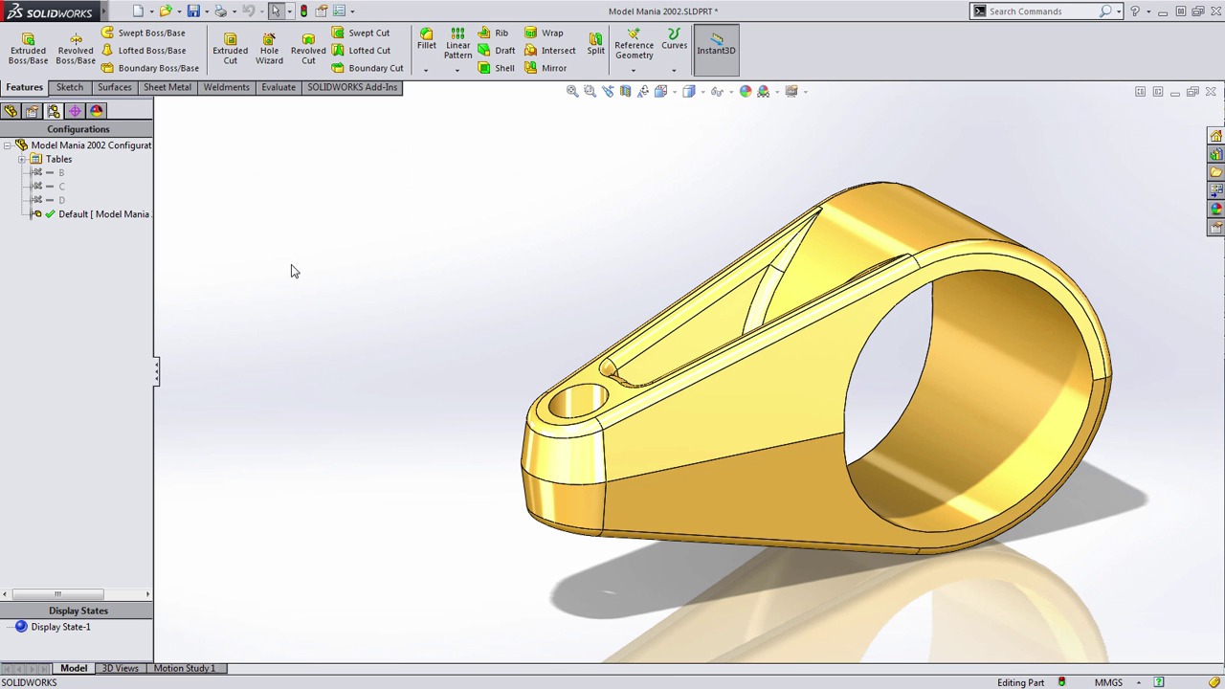
Step: Activate configurations B, C and D in turn, ending on D, and inspect the resized part
key("f")
middle_click_drag(577, 320, 418, 296)
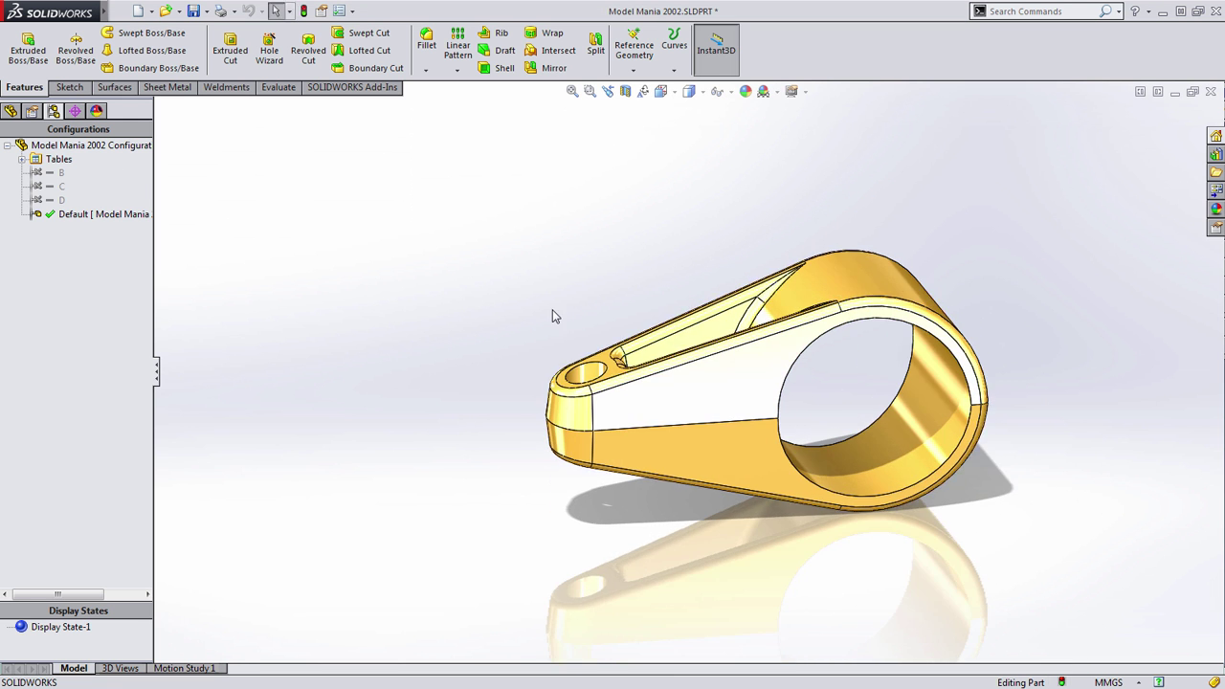
double_click(44, 172)
double_click(49, 185)
left_click(52, 200)
double_click(50, 201)
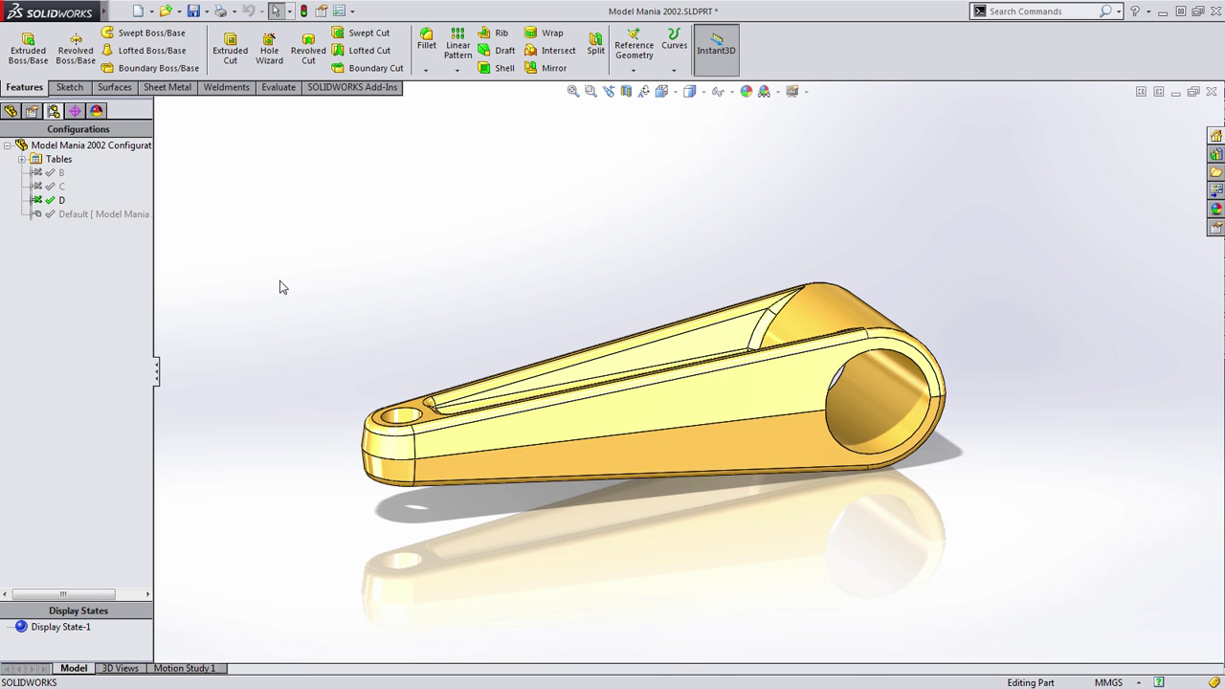
middle_click_drag(284, 281, 287, 293)
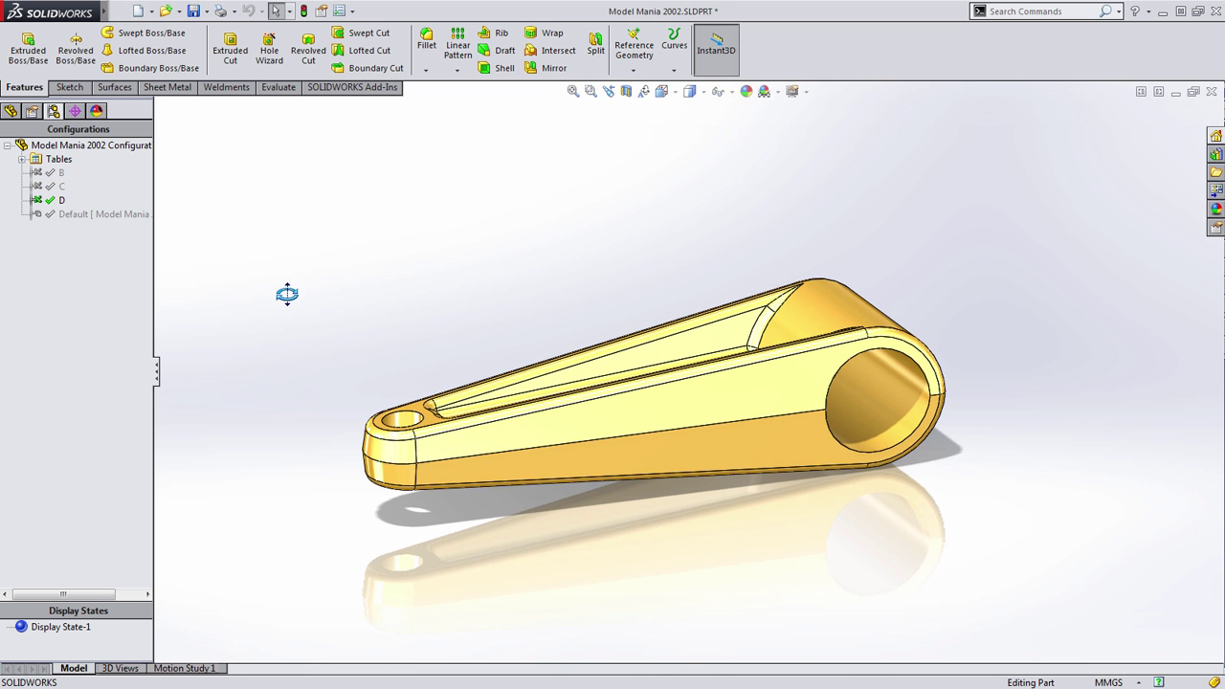